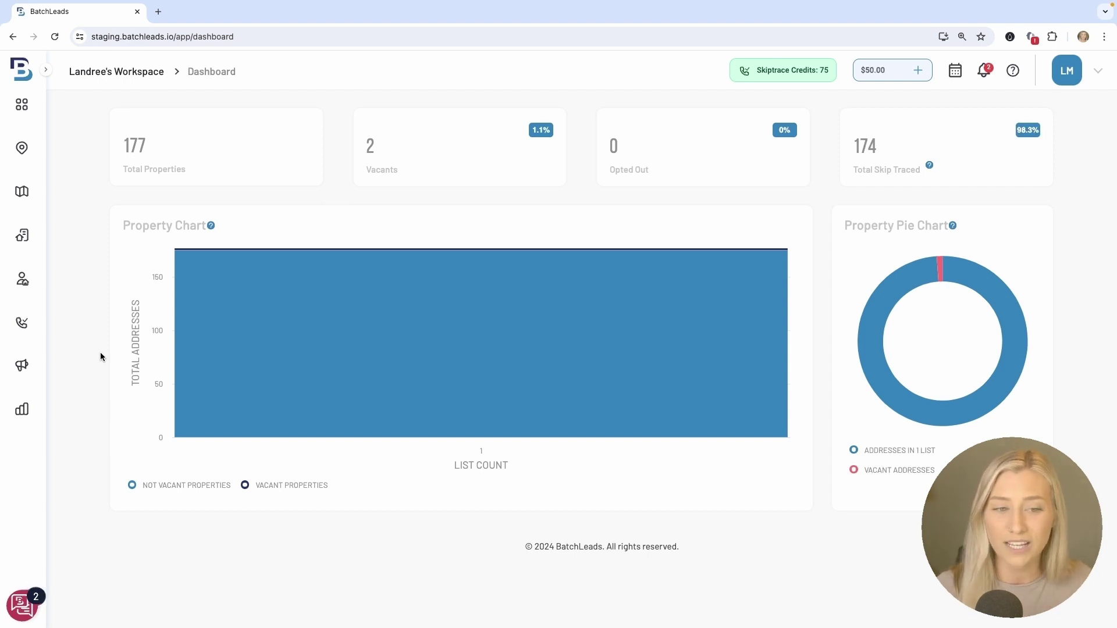
# - Look over the help options in the Resource Center and close it
pyautogui.click(17, 608)
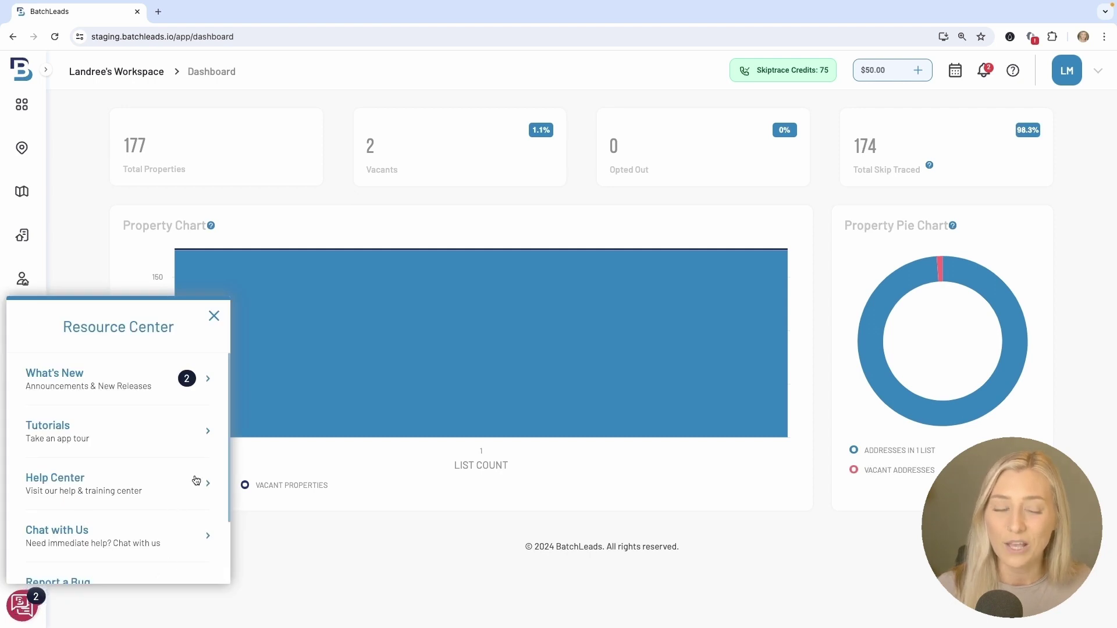
pyautogui.click(214, 315)
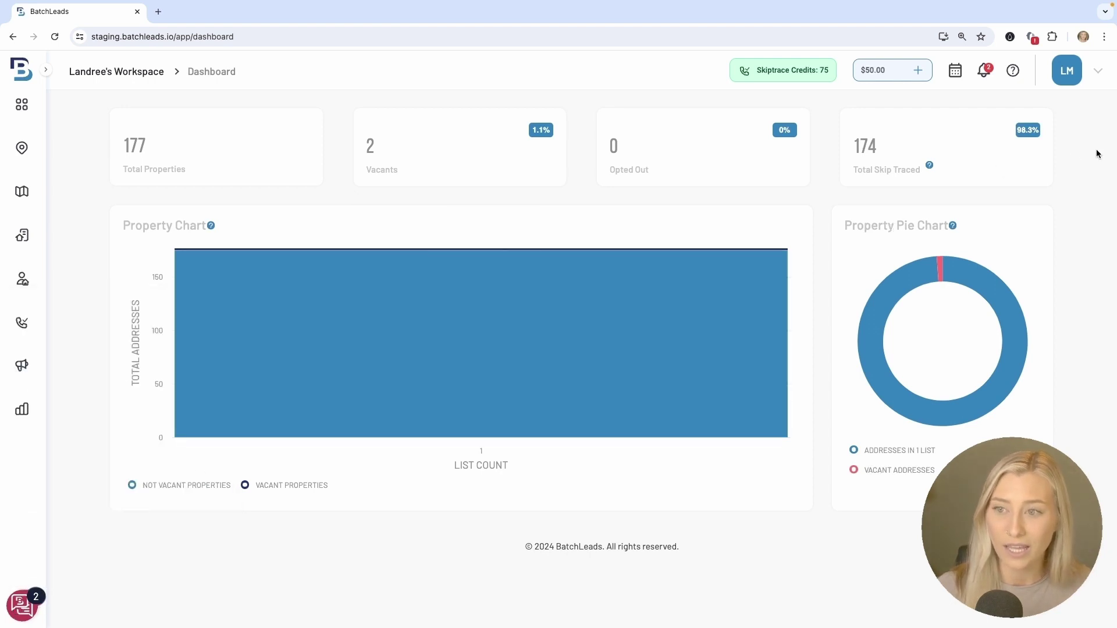
# - Go to the Direct Mail Setup in the profile settings and show the saved signatures
pyautogui.click(1078, 76)
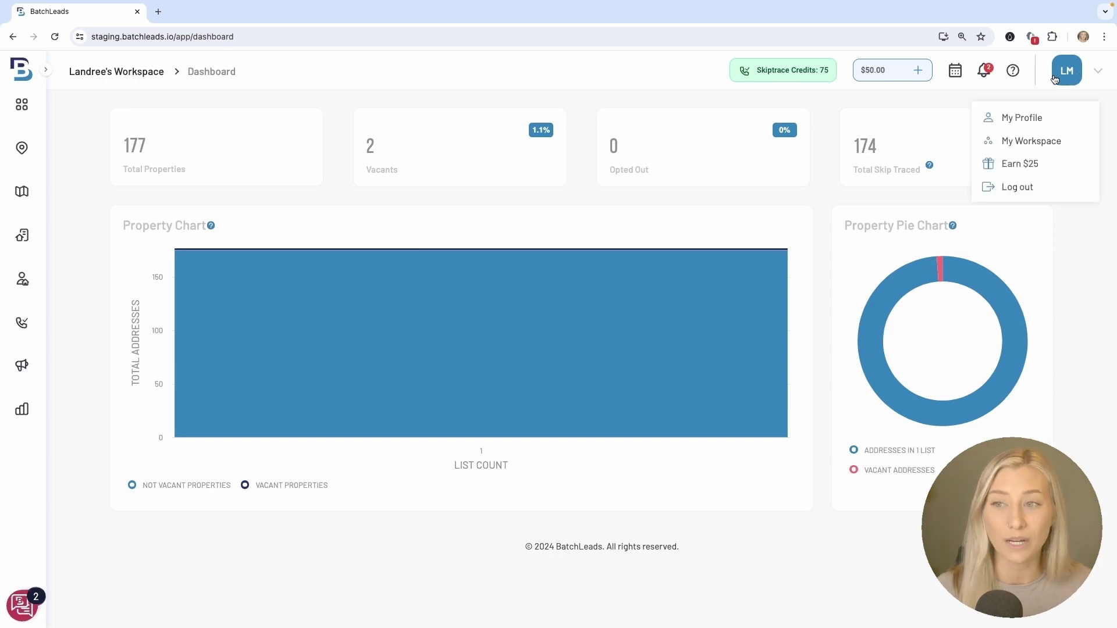
pyautogui.click(1041, 119)
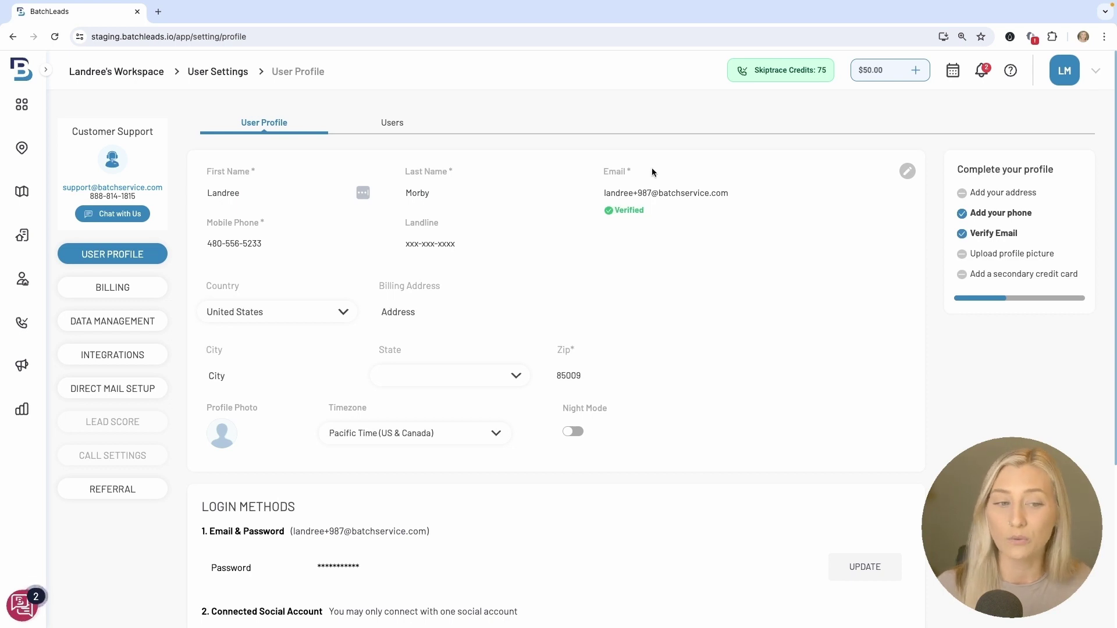
pyautogui.click(154, 388)
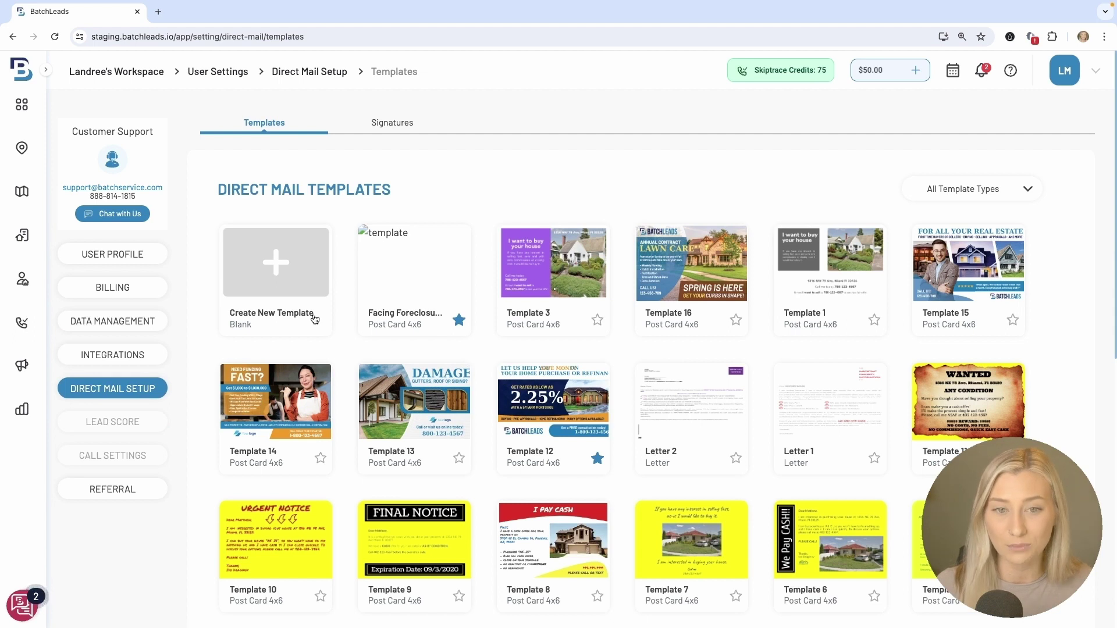
pyautogui.click(396, 130)
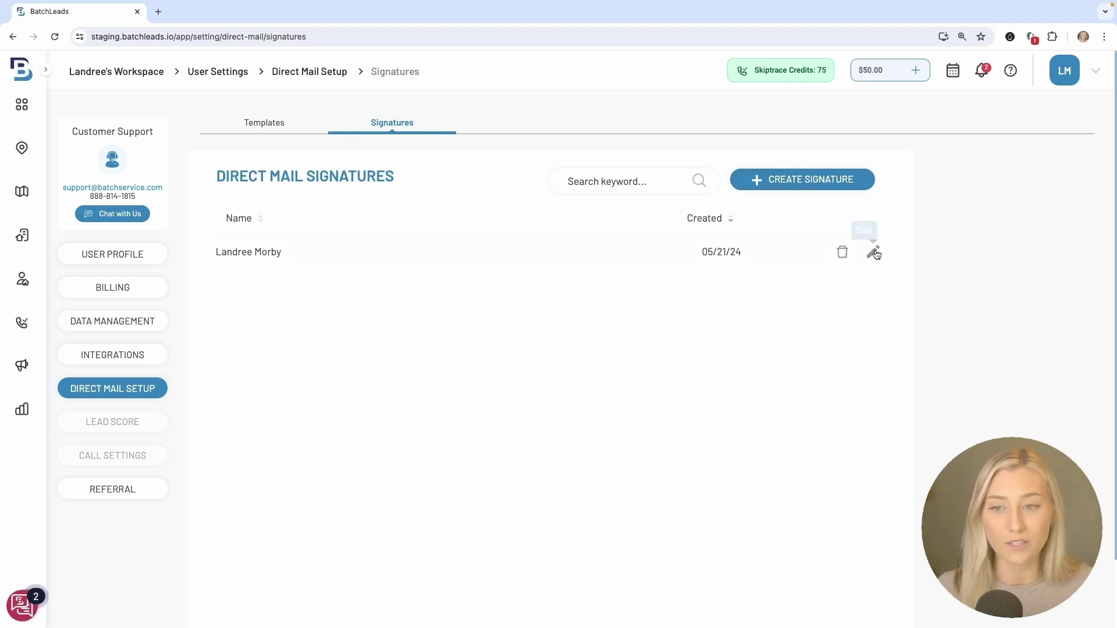
# - Open the existing direct mail signature for editing, review its contact and disclosure fields, and save it
pyautogui.click(874, 252)
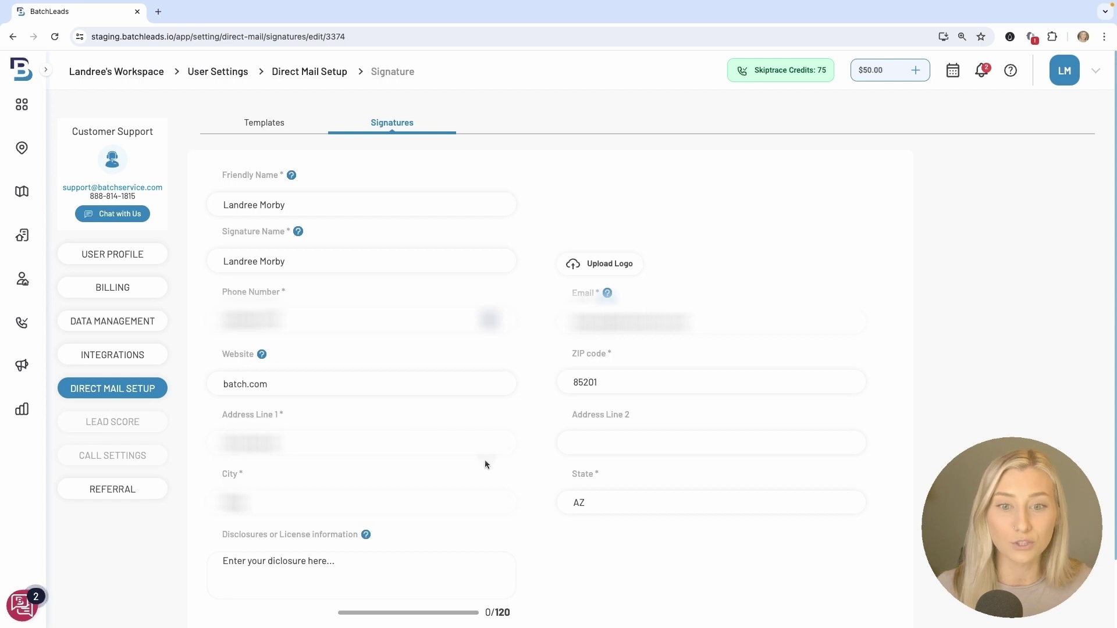
pyautogui.scroll(-2, 427, 462)
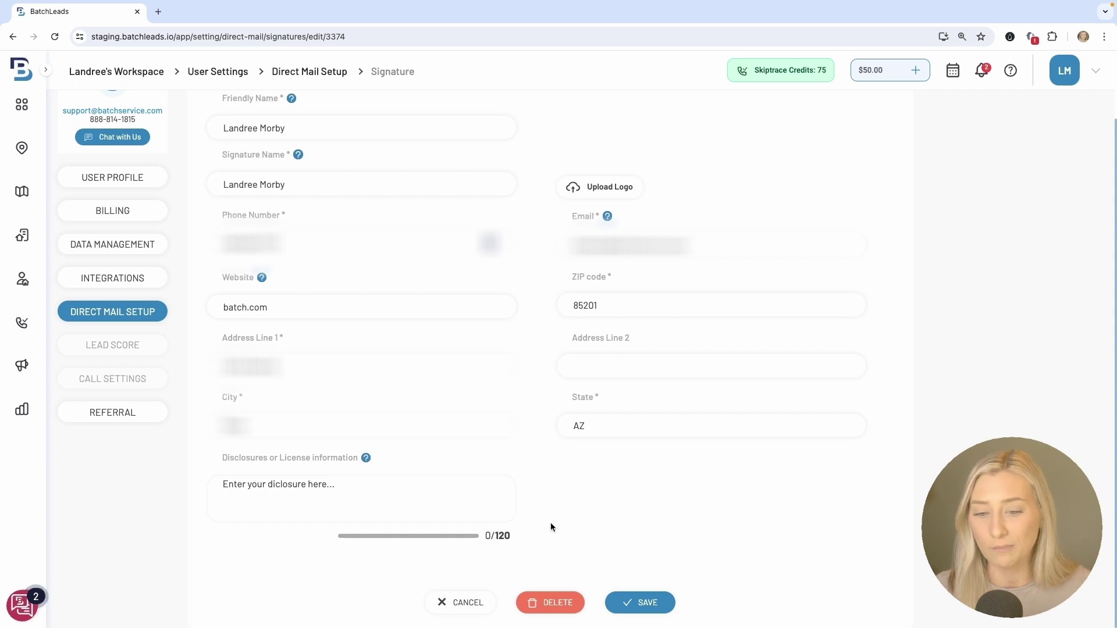
pyautogui.click(635, 604)
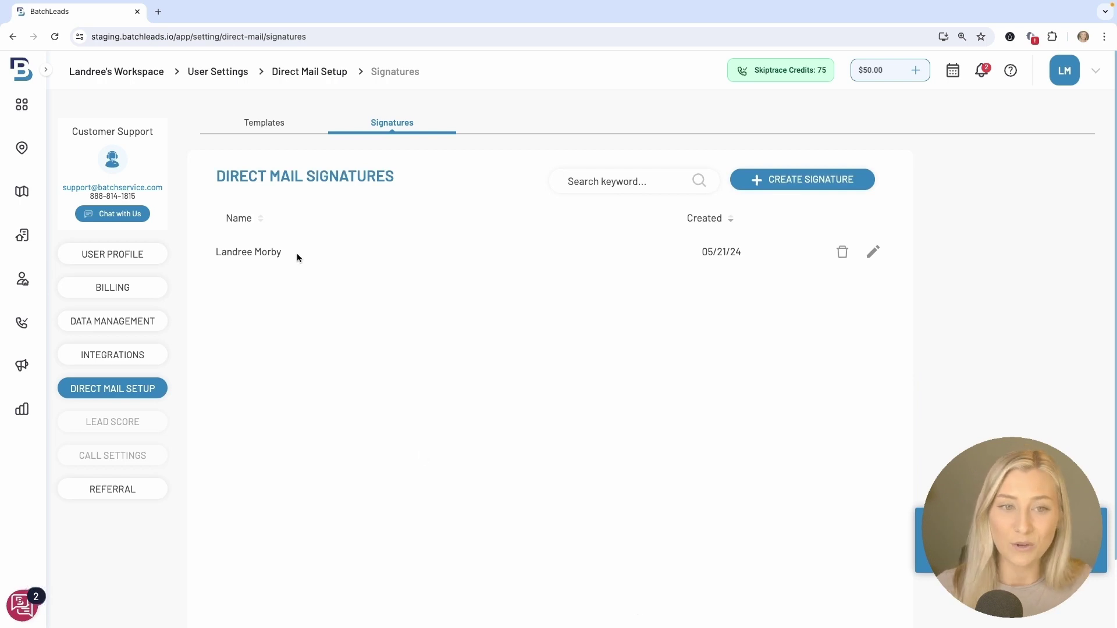
# - Create a new blank postcard from the direct mail templates and name it "example"
pyautogui.click(271, 127)
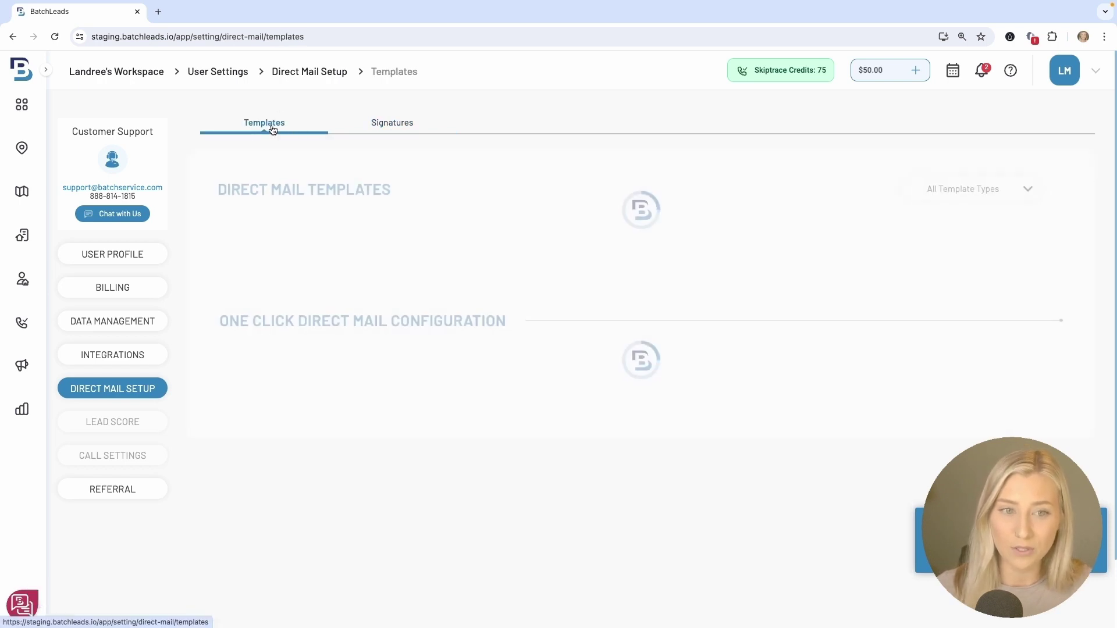
pyautogui.moveTo(527, 240)
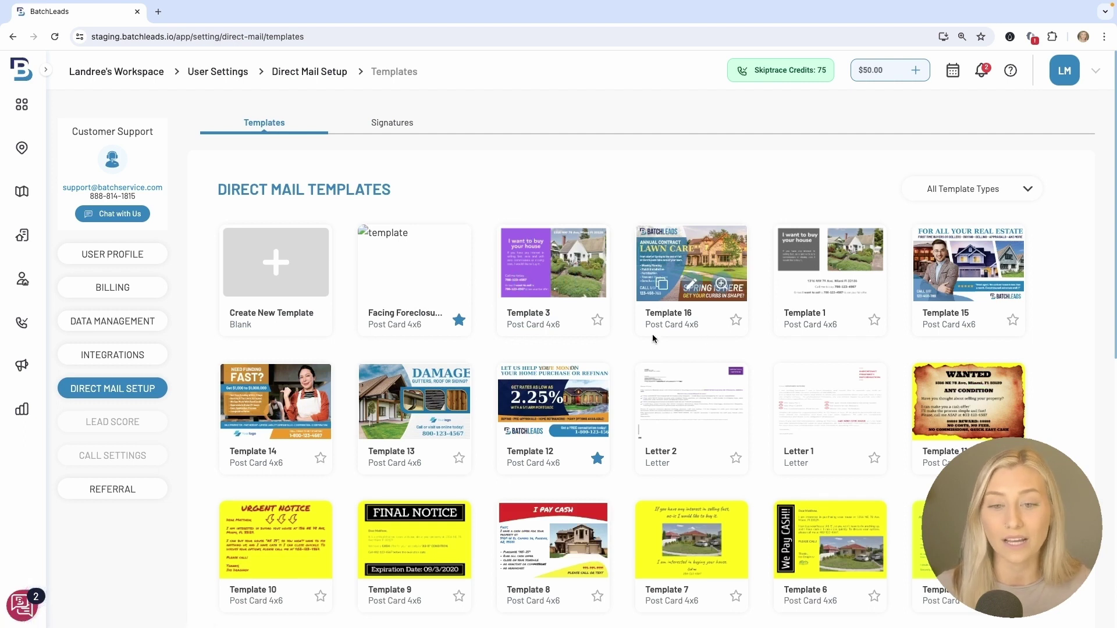
pyautogui.moveTo(588, 403)
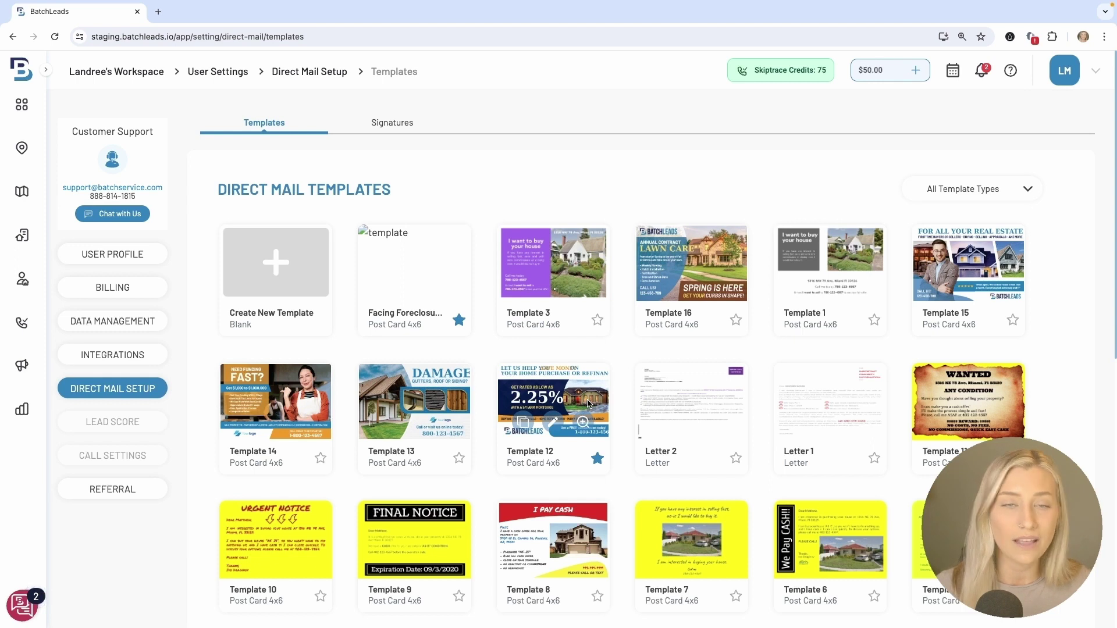
pyautogui.moveTo(710, 316)
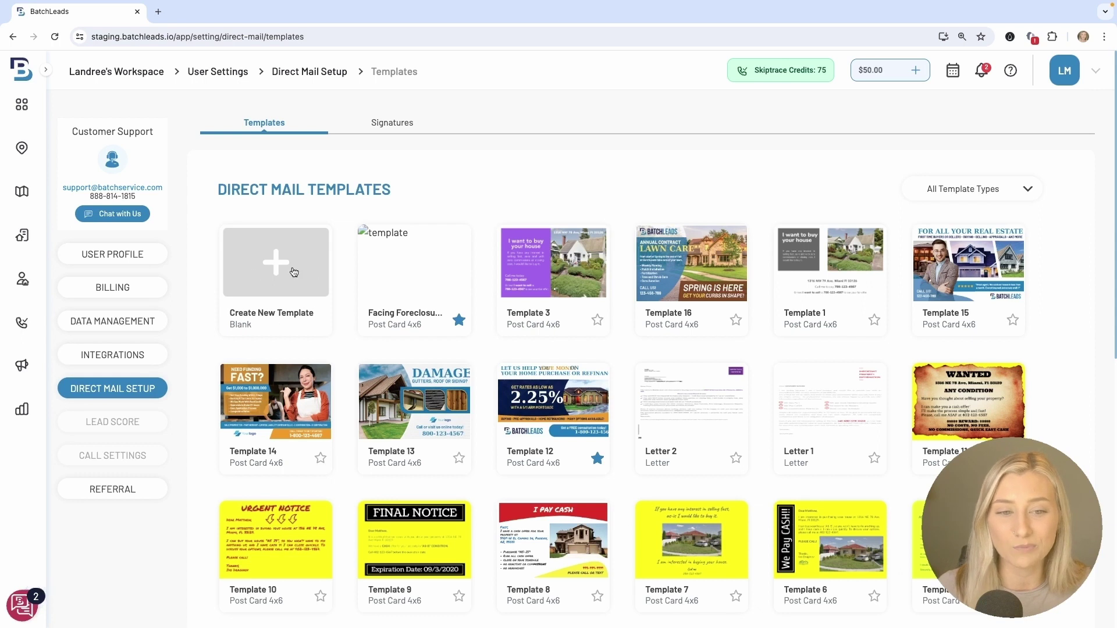
pyautogui.click(267, 321)
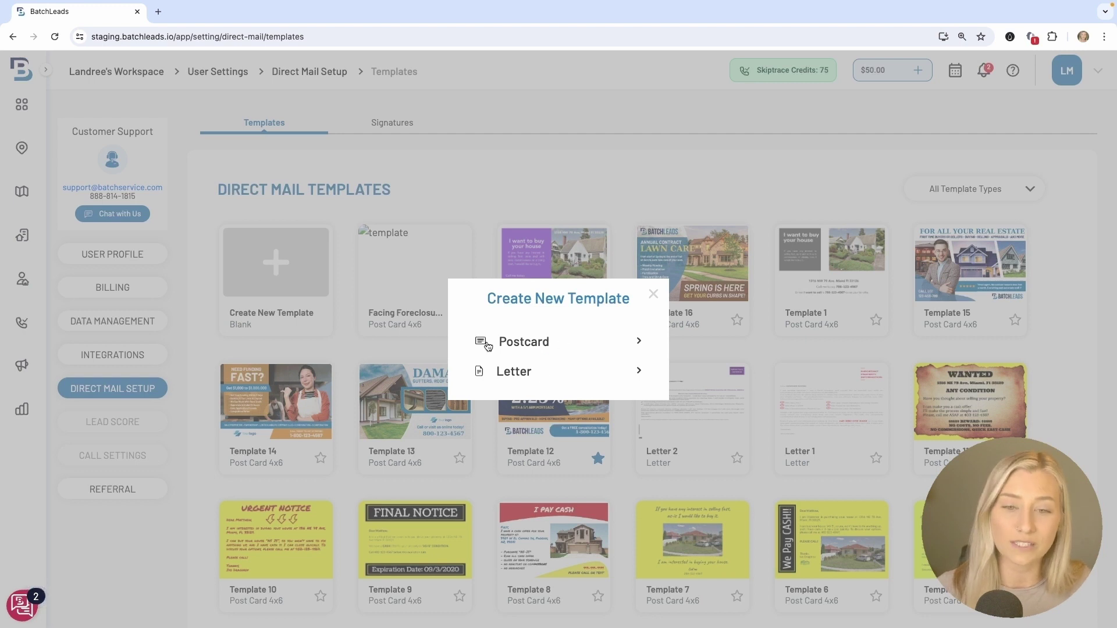
pyautogui.click(543, 345)
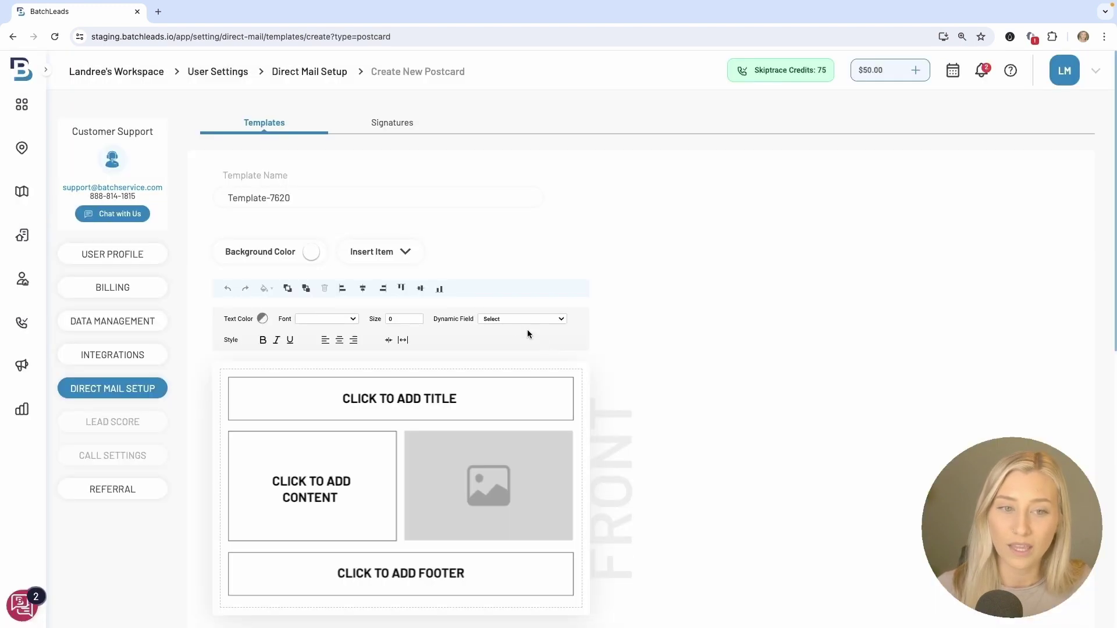
pyautogui.tripleClick(262, 197)
pyautogui.write('example')
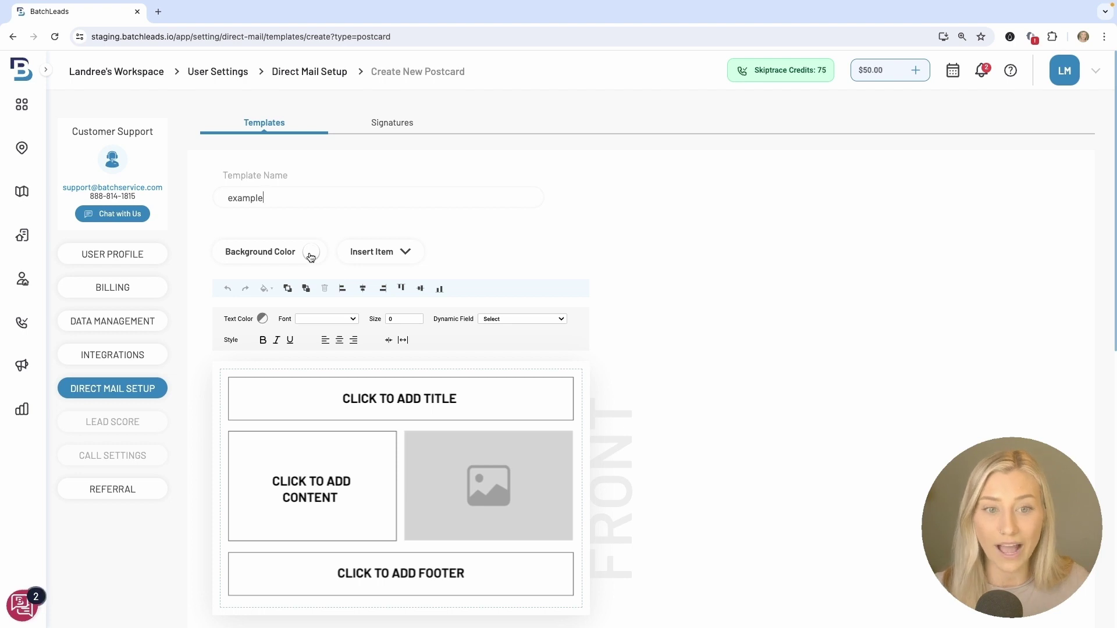
# - Set the background color of the postcard's front side to a light blue shade
pyautogui.scroll(-5, 391, 386)
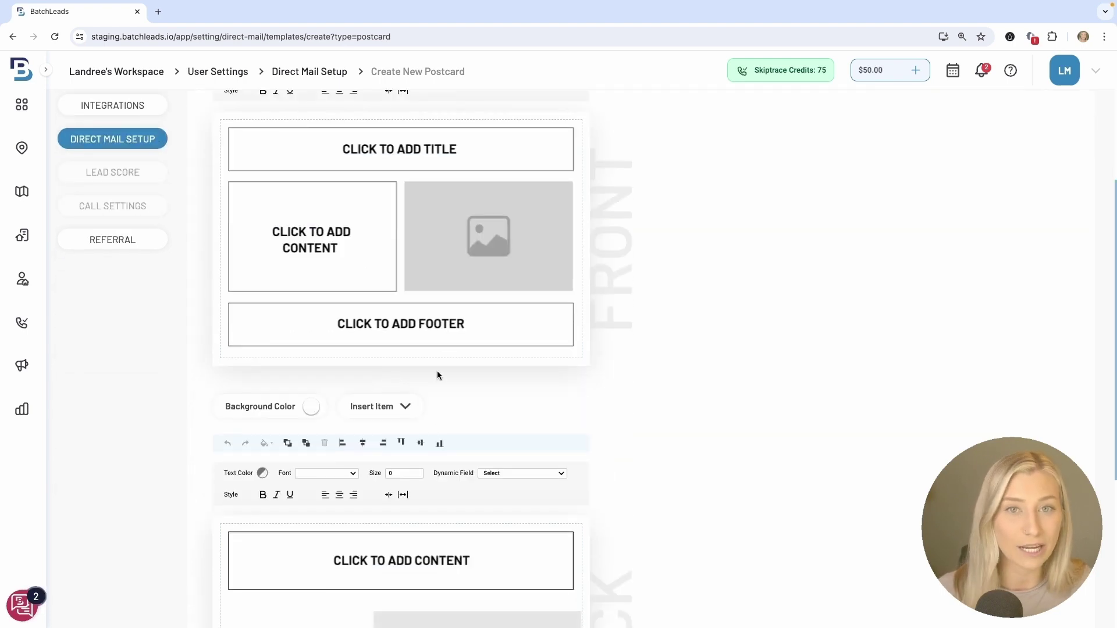
pyautogui.scroll(5, 437, 372)
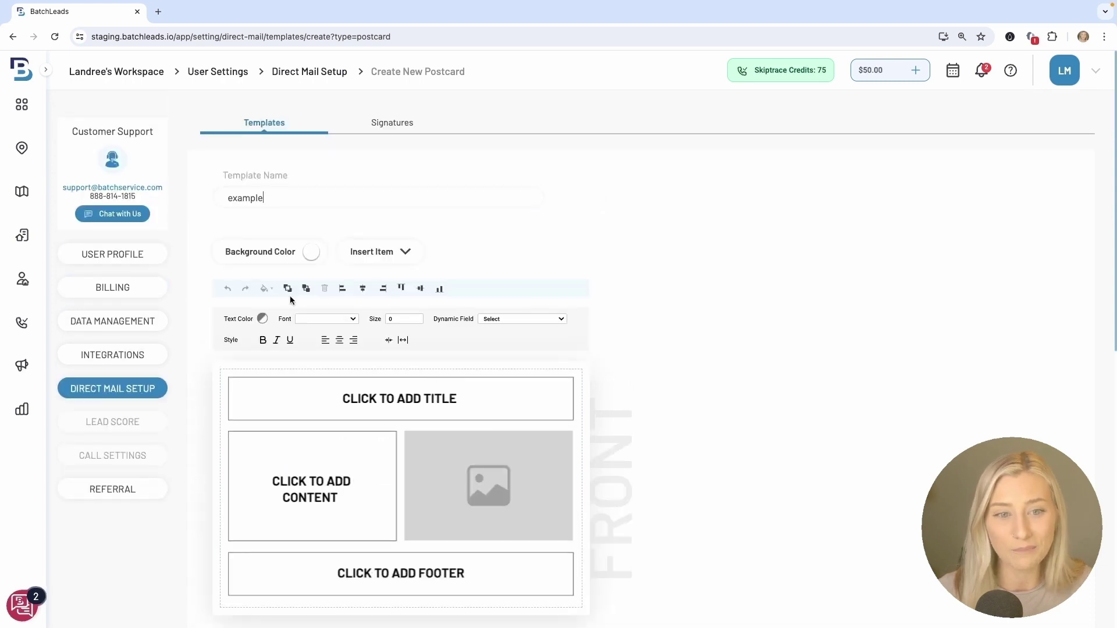
pyautogui.click(311, 251)
pyautogui.click(358, 304)
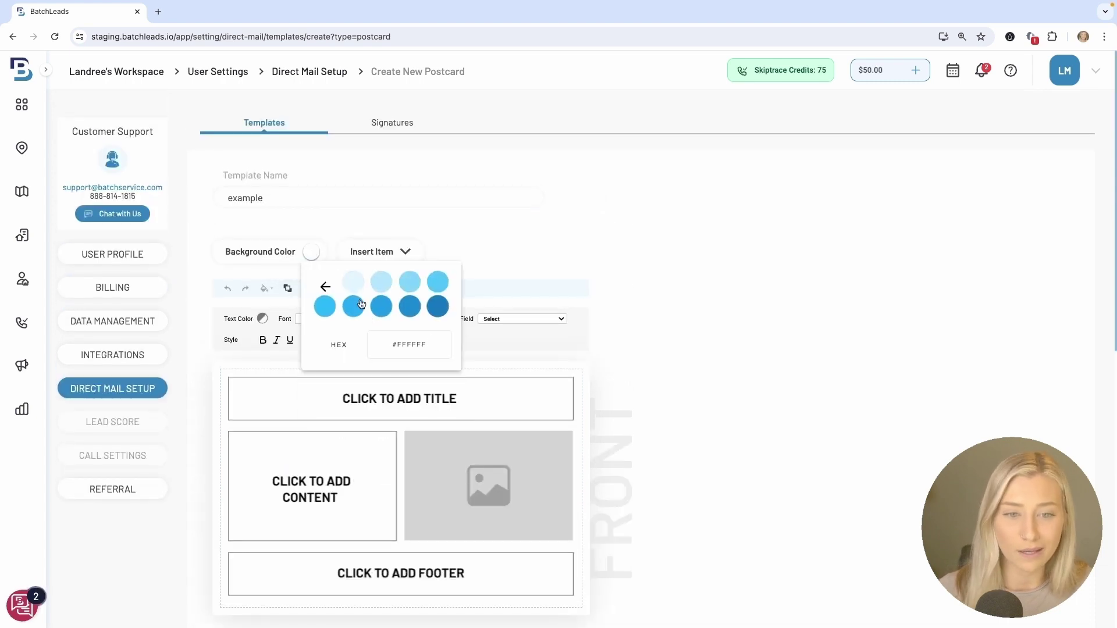
pyautogui.click(411, 284)
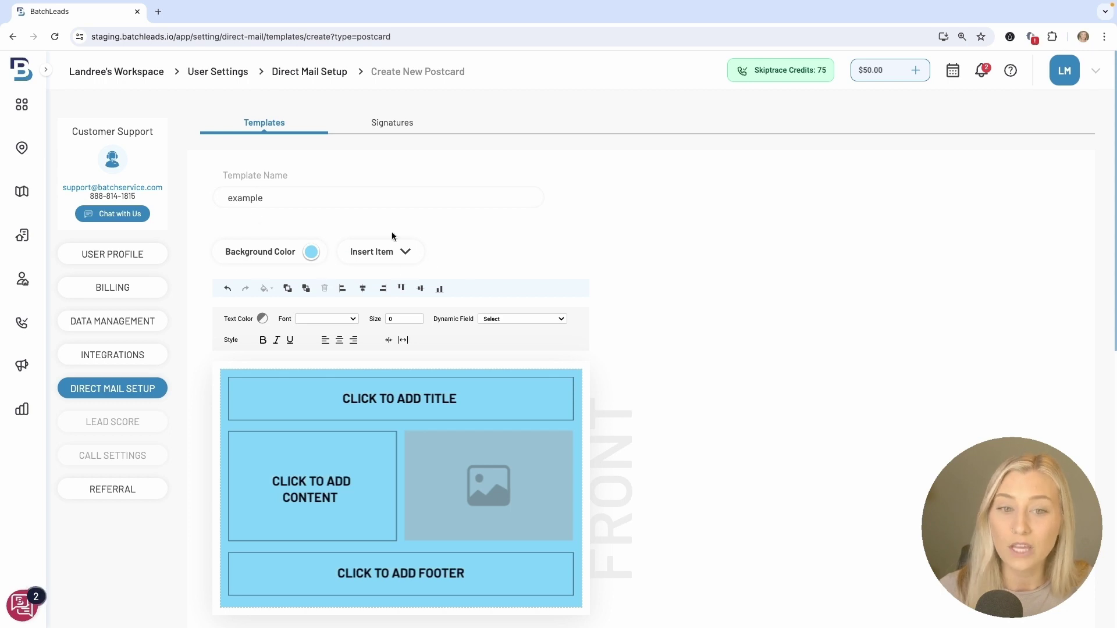
# - Insert the custom image "Screenshot 2024-05-22 at 3.17.44 PM" on the postcard's front, keeping the full crop area
pyautogui.click(387, 255)
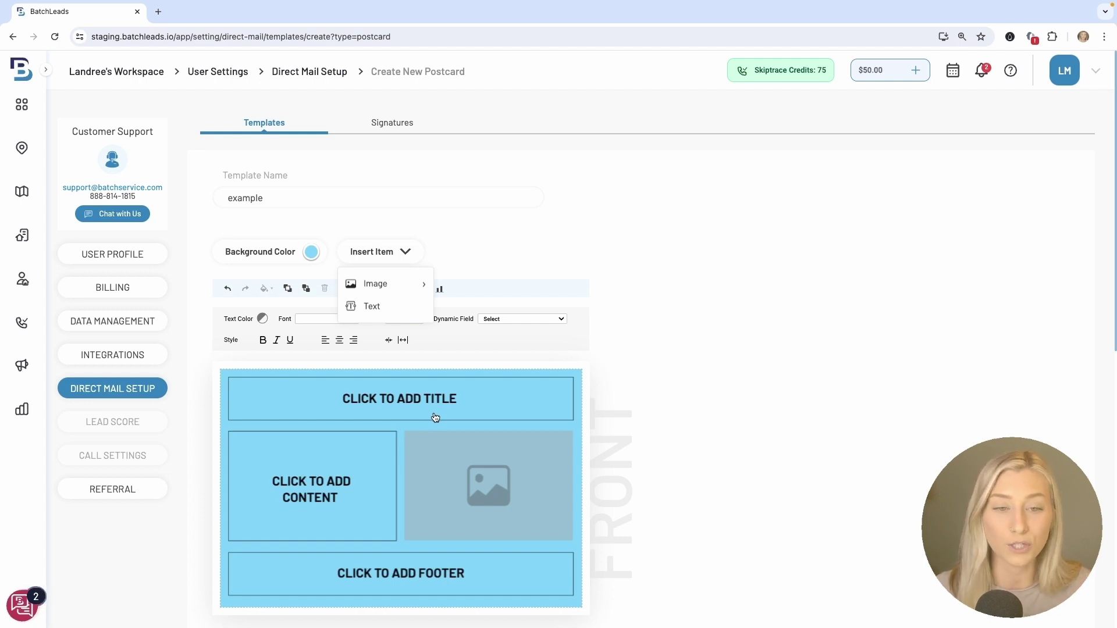
pyautogui.moveTo(384, 284)
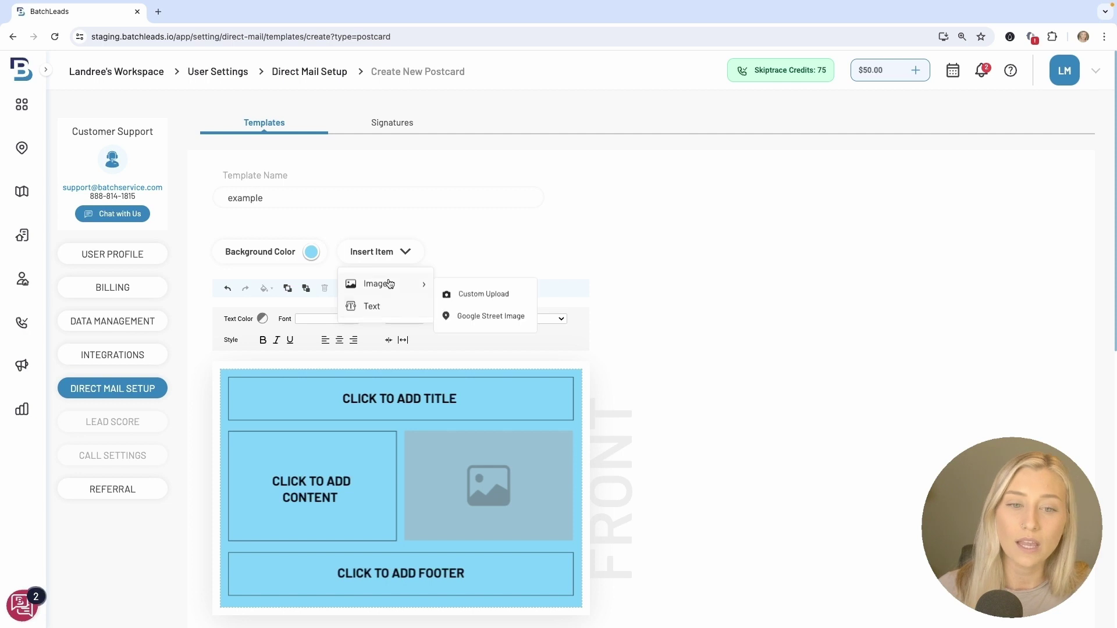
pyautogui.click(483, 295)
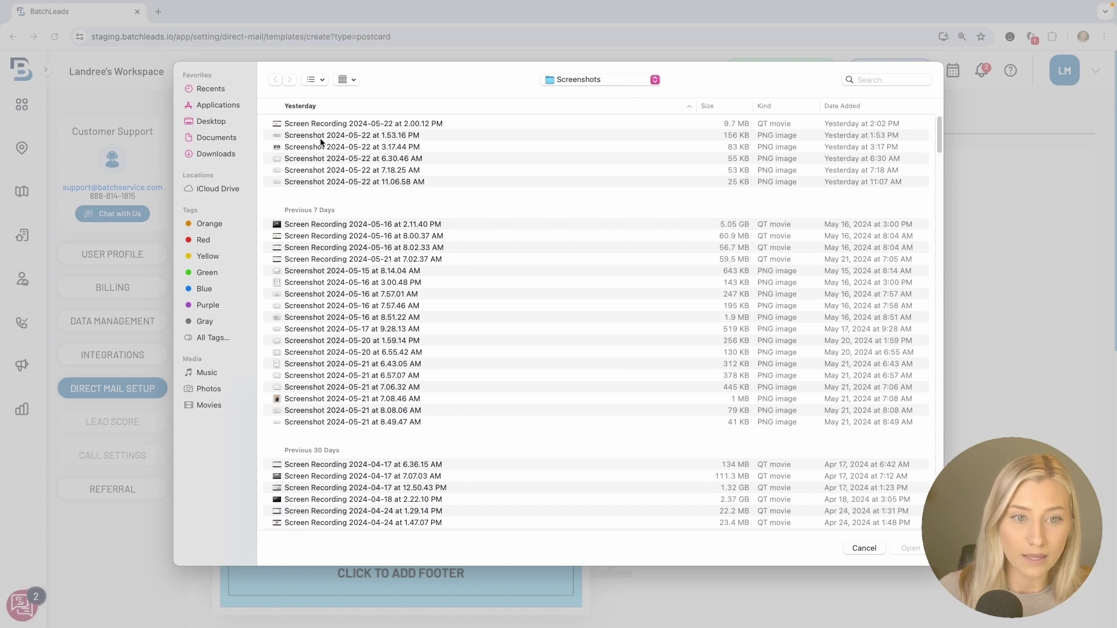
pyautogui.click(320, 148)
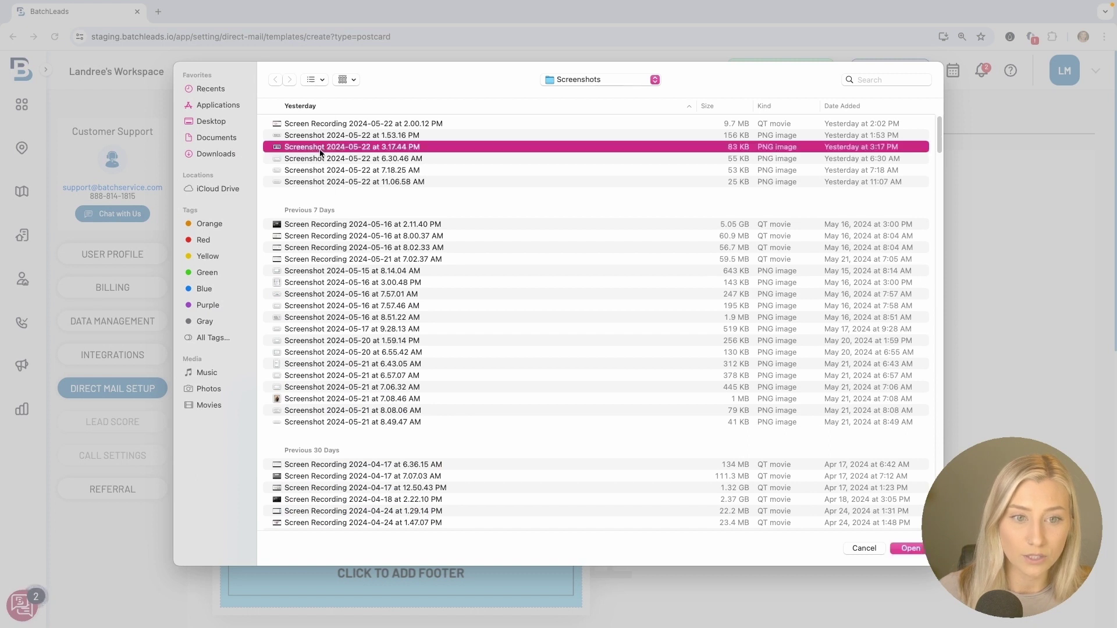
pyautogui.click(922, 549)
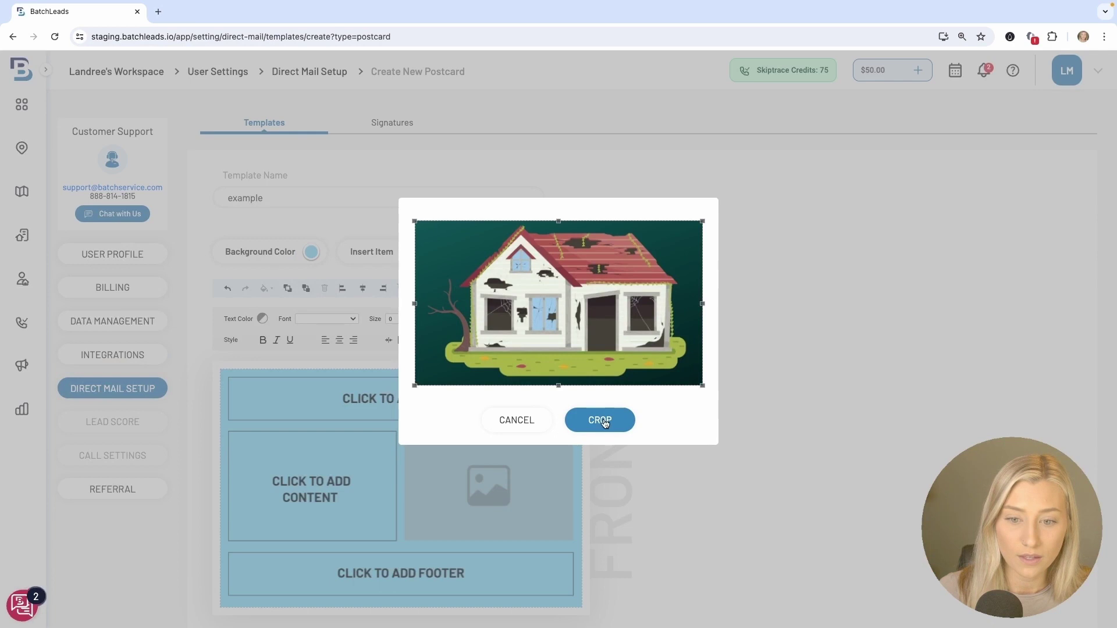
pyautogui.click(600, 420)
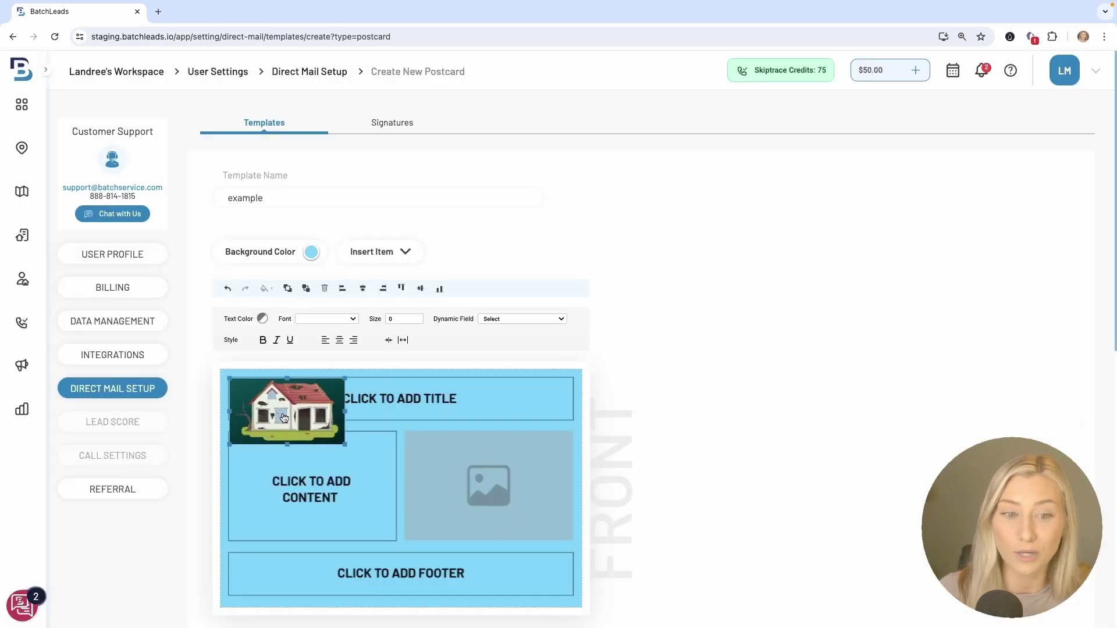
# - Move and resize the house image so it covers the grey image placeholder beside the content box
pyautogui.moveTo(302, 418); pyautogui.dragTo(282, 462)
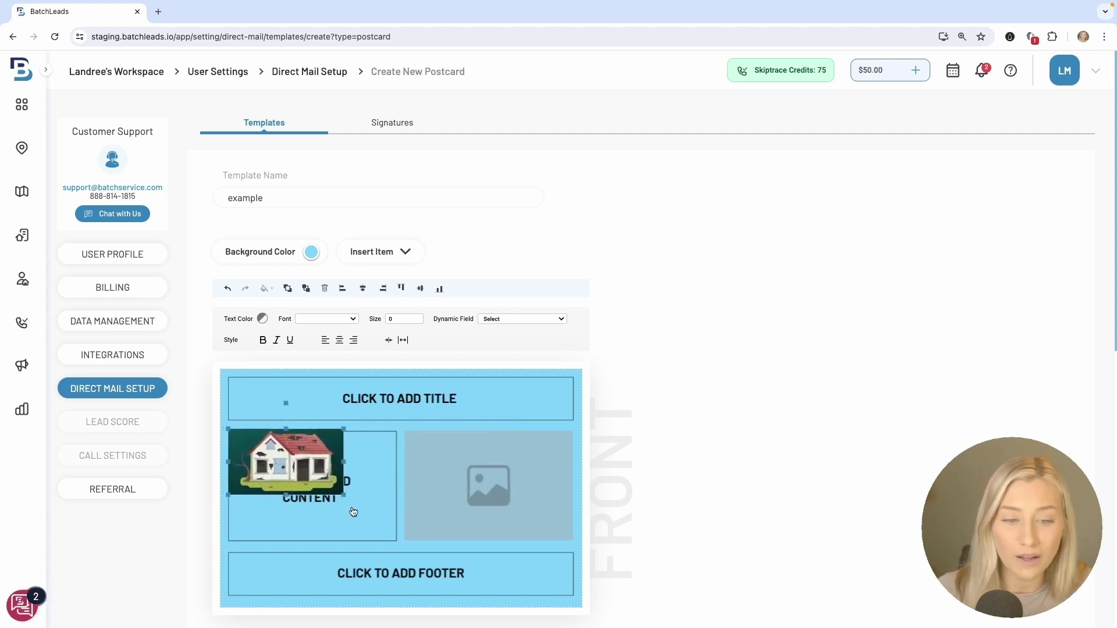
pyautogui.moveTo(341, 496); pyautogui.dragTo(575, 554)
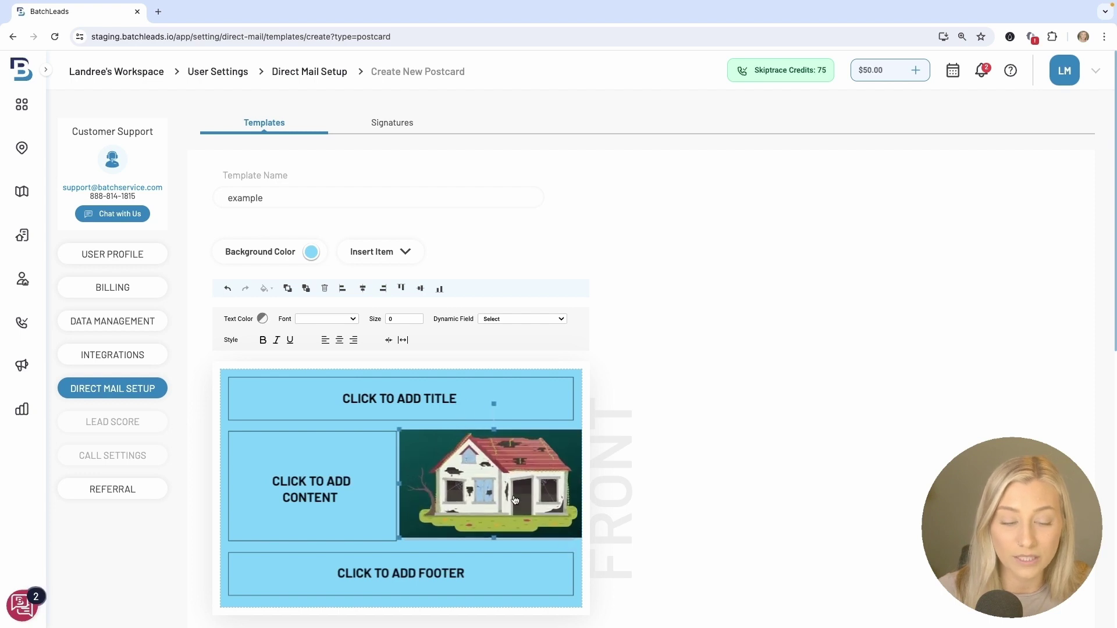
pyautogui.moveTo(514, 496)
pyautogui.mouseDown()
pyautogui.moveTo(473, 495)
pyautogui.moveTo(500, 496)
pyautogui.mouseUp()
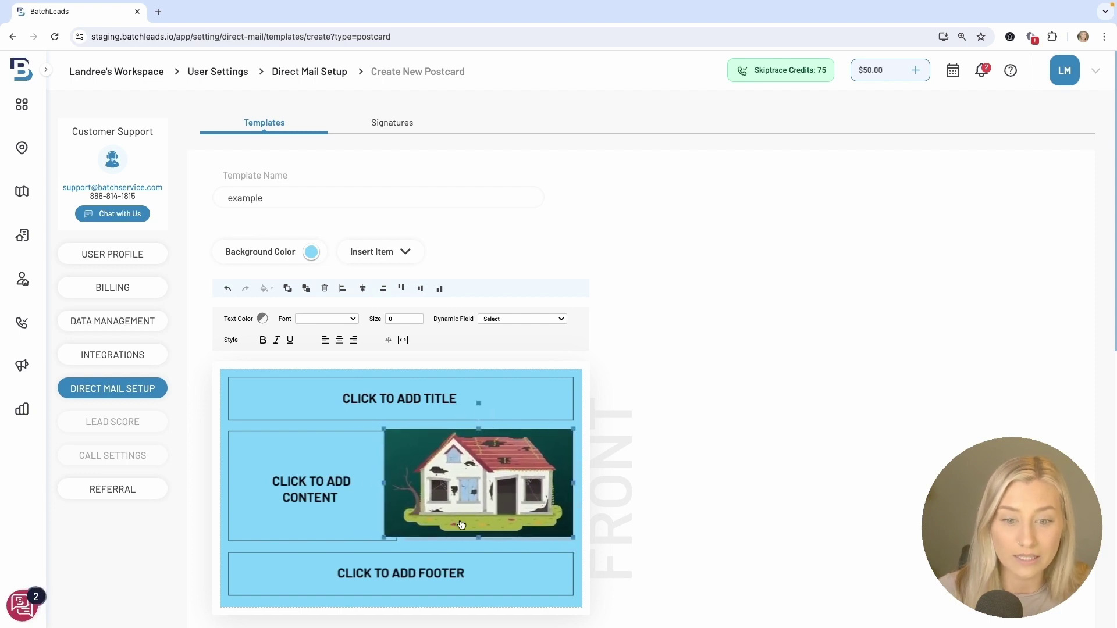
pyautogui.moveTo(477, 536); pyautogui.dragTo(473, 541)
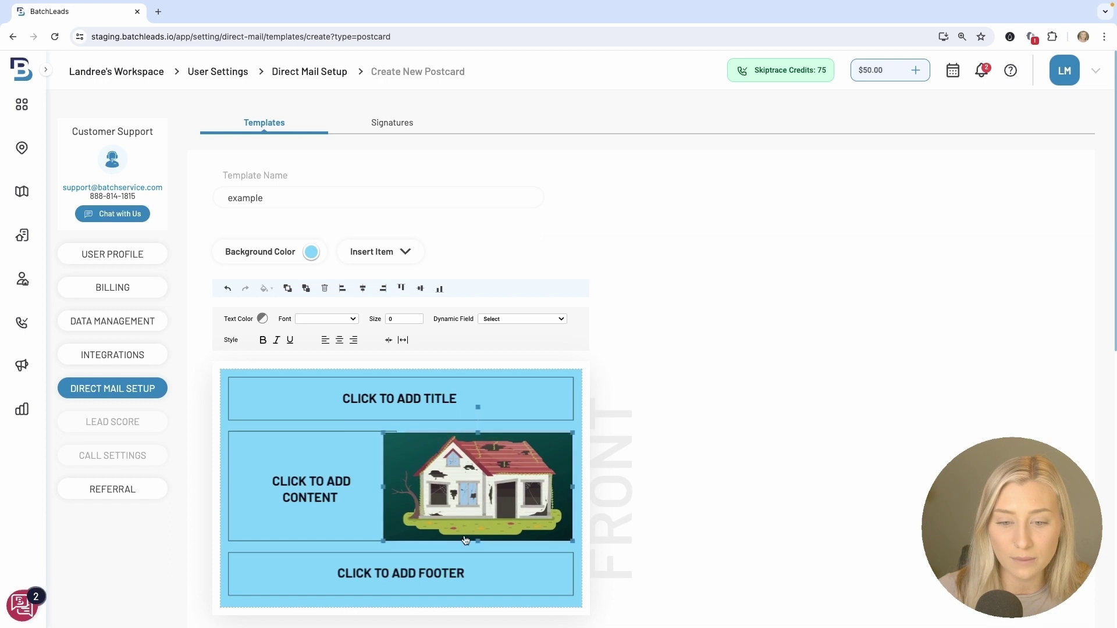
pyautogui.moveTo(381, 491); pyautogui.dragTo(405, 487)
pyautogui.click(385, 486)
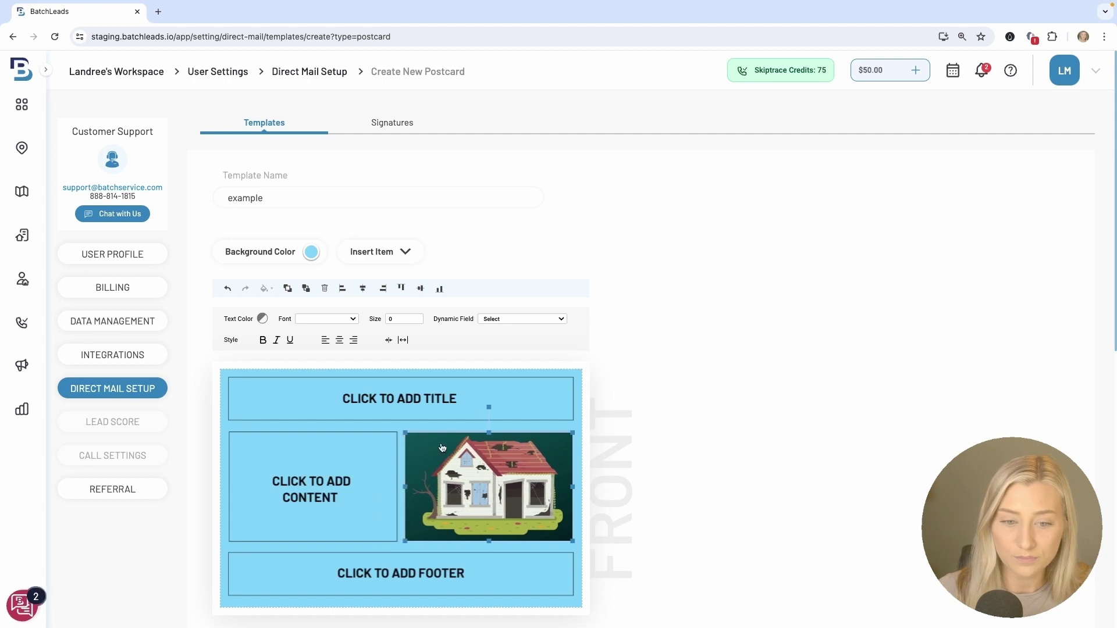
pyautogui.moveTo(493, 434); pyautogui.dragTo(493, 430)
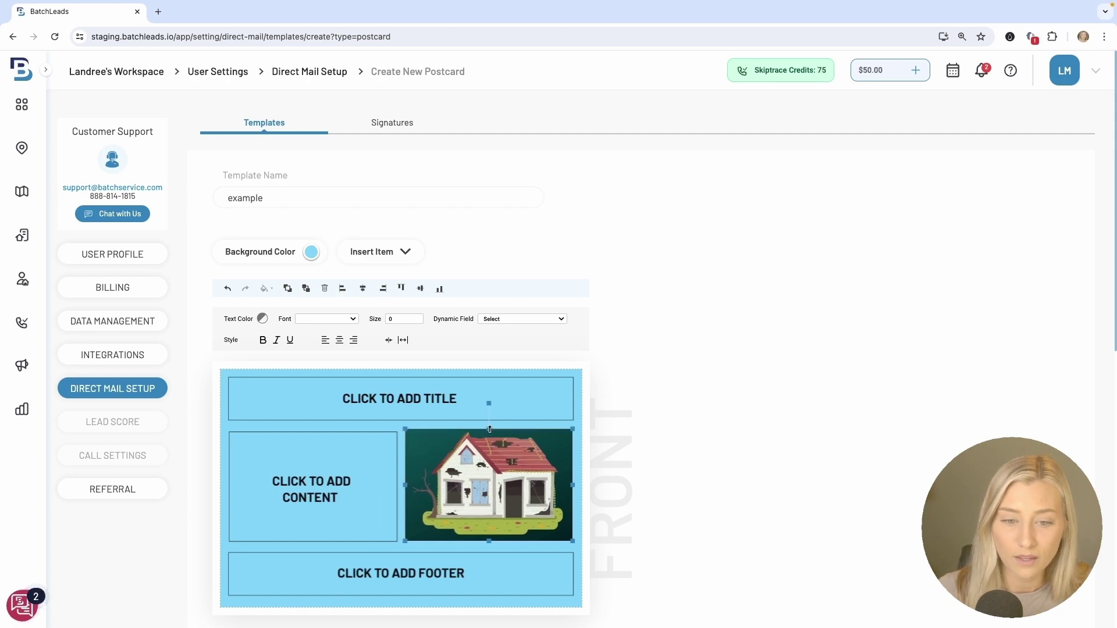
# - Replace the title placeholder with "WE PAY CASH FOR HOUSES" and move it to the upper-left corner of the title box
pyautogui.click(375, 401)
pyautogui.click(400, 400)
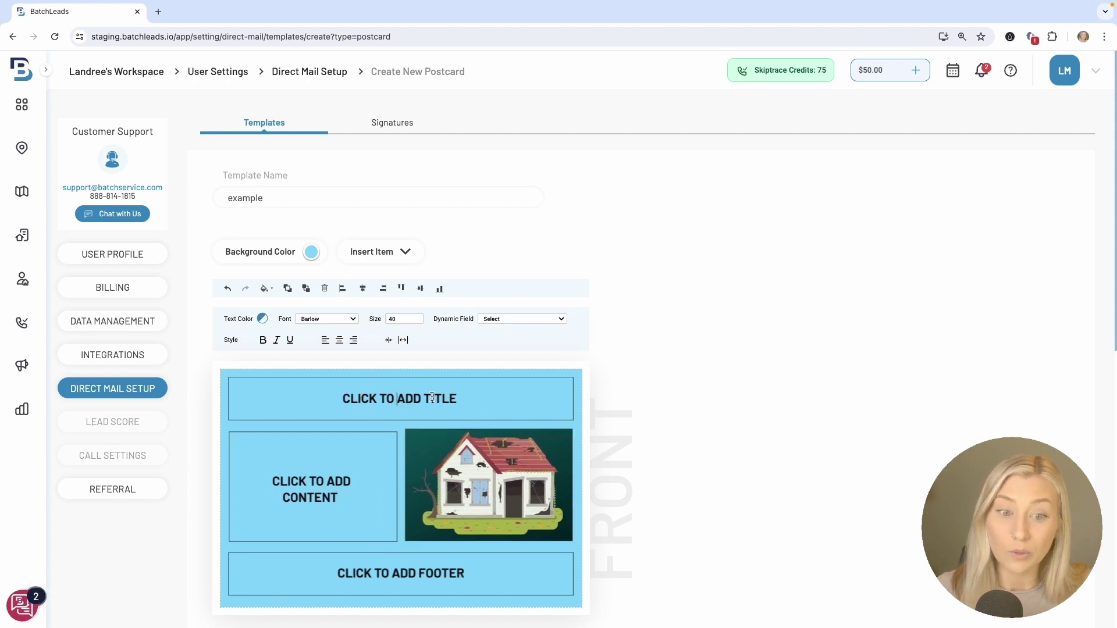
pyautogui.moveTo(460, 403); pyautogui.dragTo(331, 406)
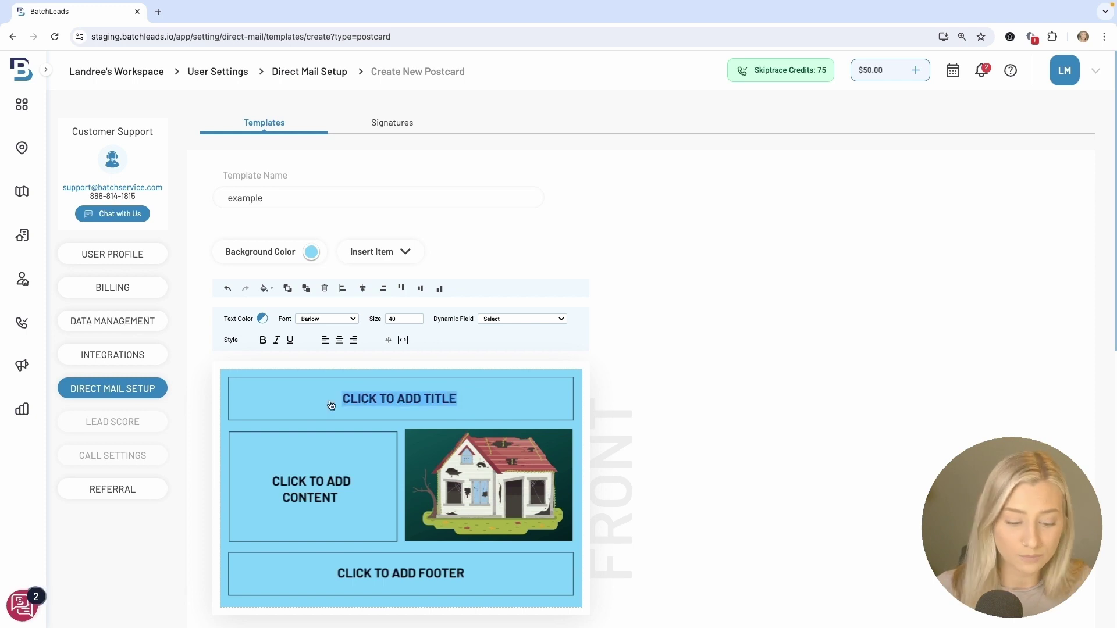
pyautogui.write('We')
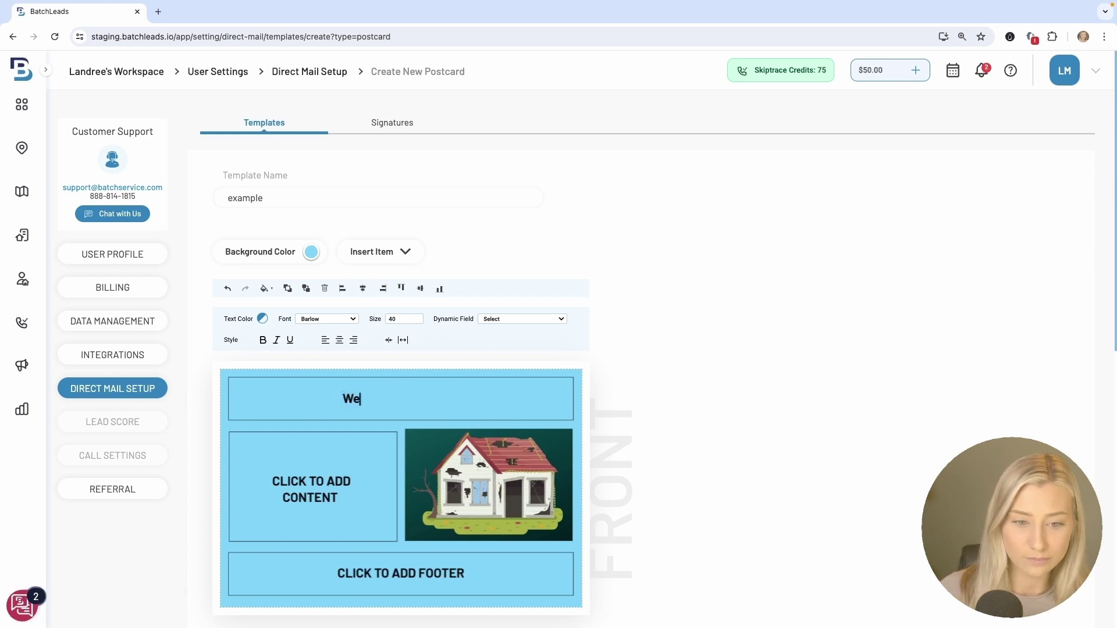
pyautogui.press('BackSpace')
pyautogui.write('E PAY CASH')
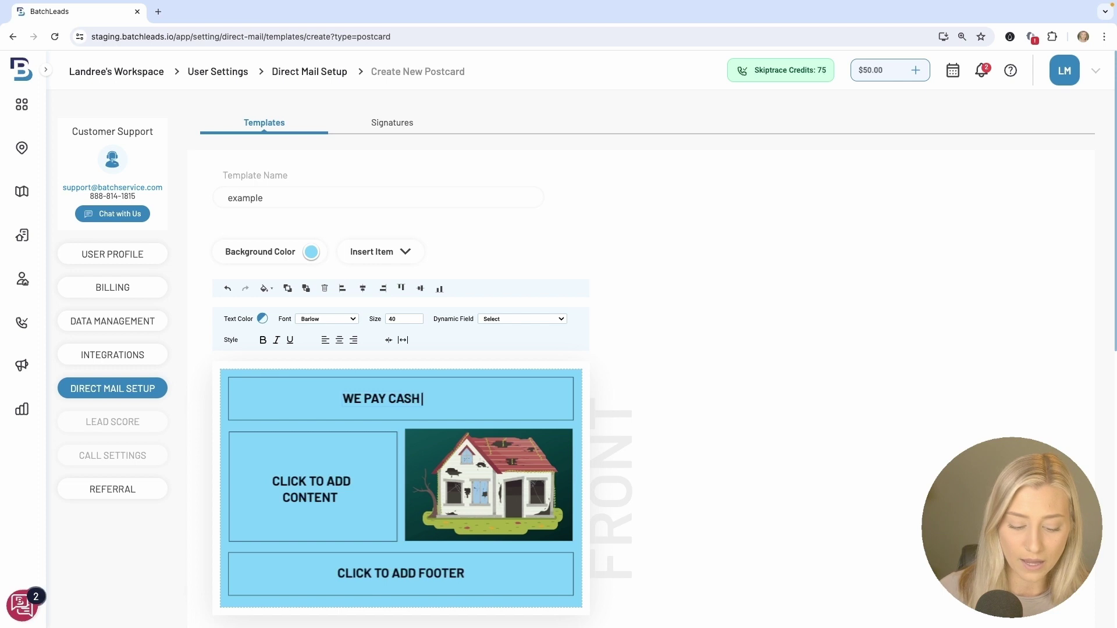
pyautogui.write(' FOR HOUSES')
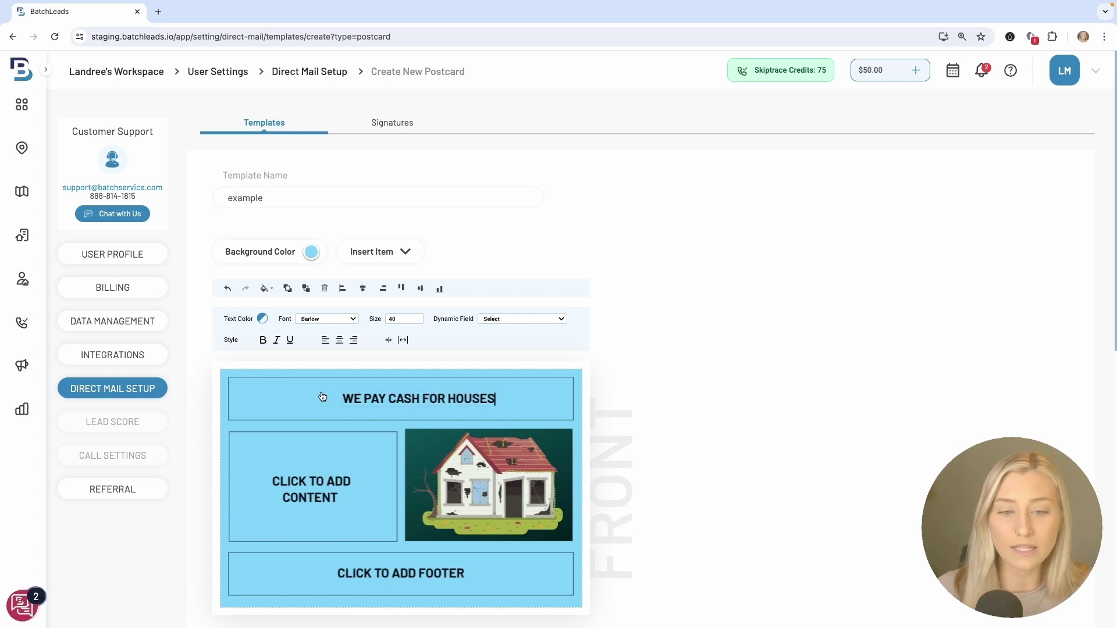
pyautogui.click(485, 412)
pyautogui.moveTo(466, 403); pyautogui.dragTo(356, 392)
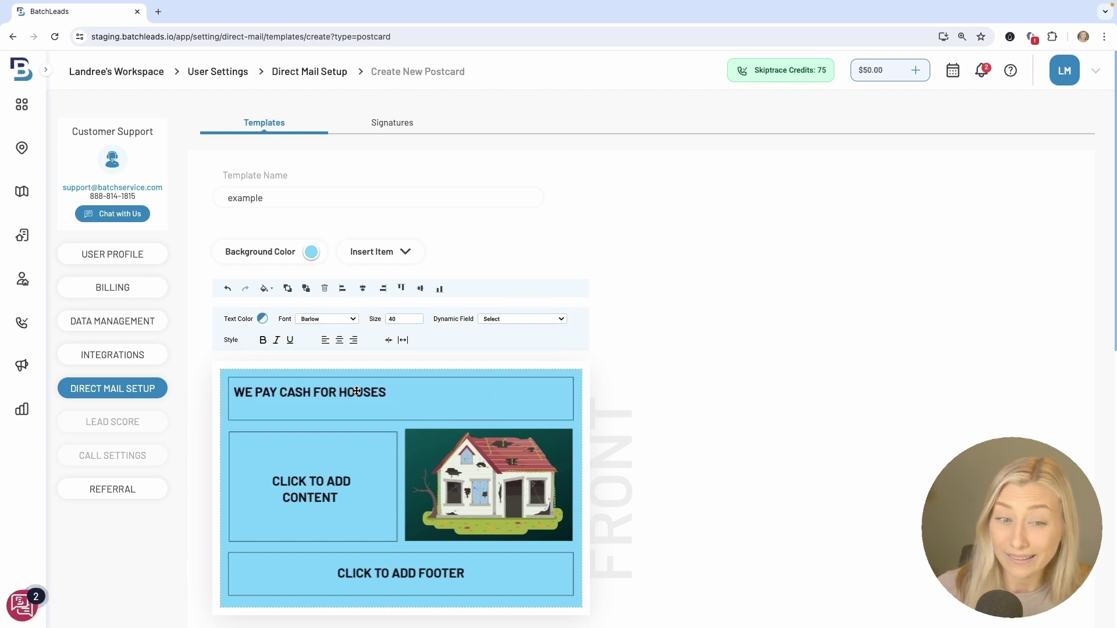
# - Insert a new text item on the postcard's front and place it directly beneath the title inside the title box
pyautogui.click(378, 252)
pyautogui.click(375, 312)
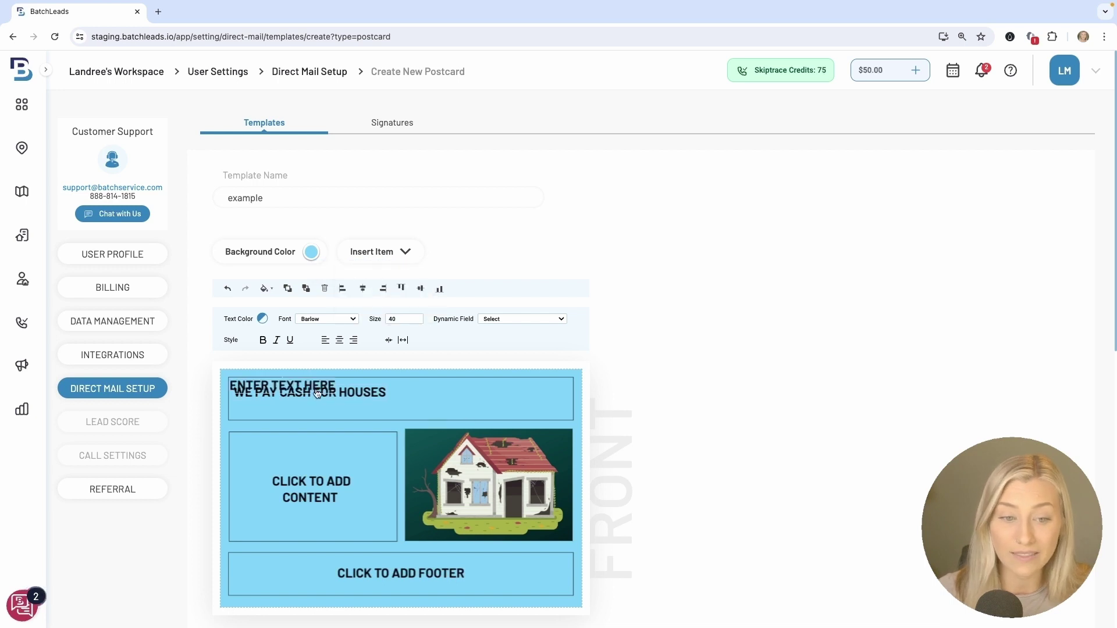
pyautogui.moveTo(314, 390)
pyautogui.mouseDown()
pyautogui.moveTo(312, 407)
pyautogui.moveTo(324, 404)
pyautogui.moveTo(313, 407)
pyautogui.mouseUp()
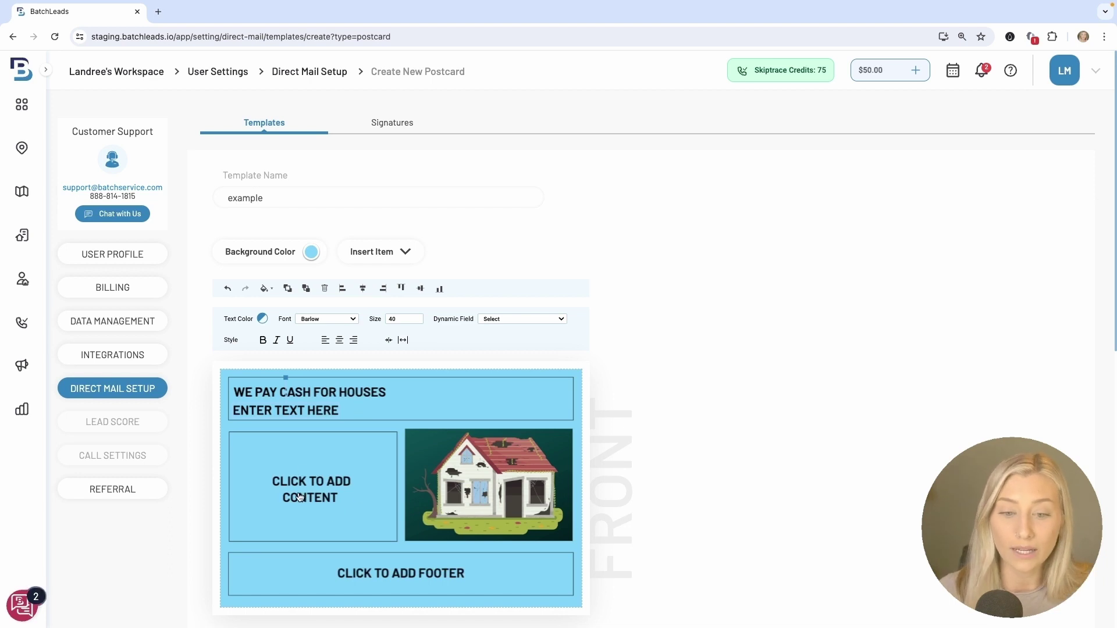
# - Remove the content box outline and stretch the house image across the full width between the title and footer boxes
pyautogui.click(343, 486)
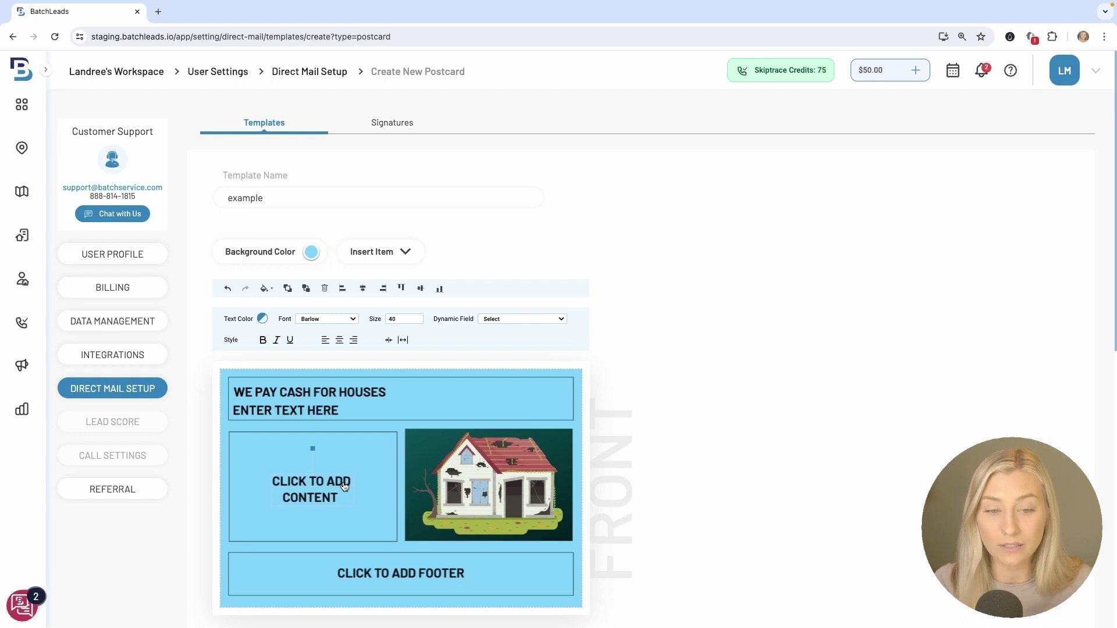
pyautogui.moveTo(386, 495); pyautogui.dragTo(812, 536)
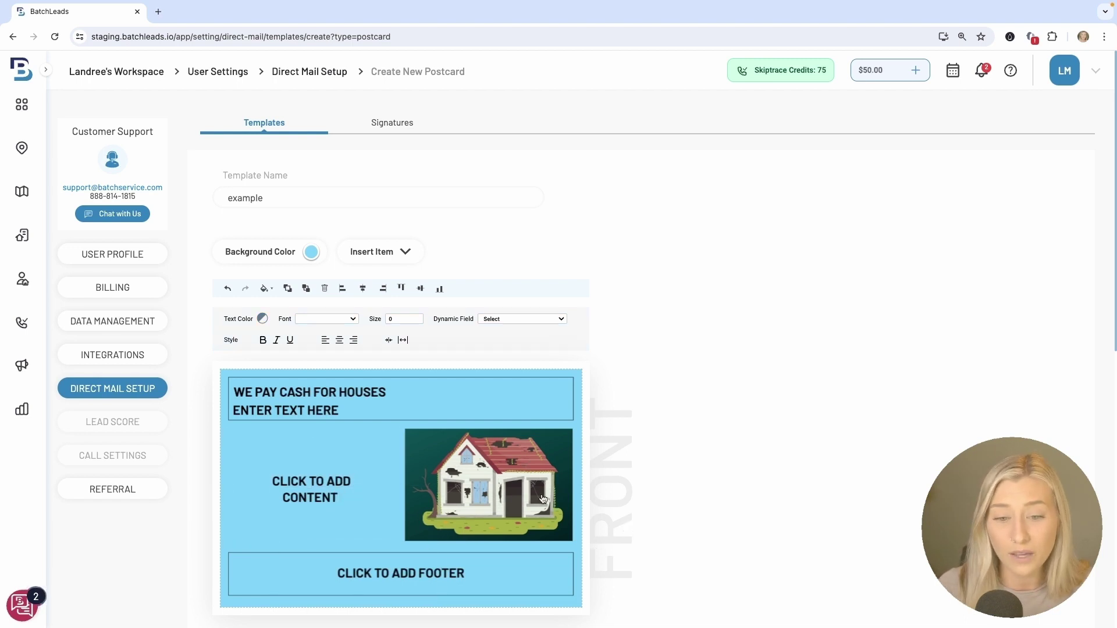
pyautogui.moveTo(542, 498); pyautogui.dragTo(574, 487)
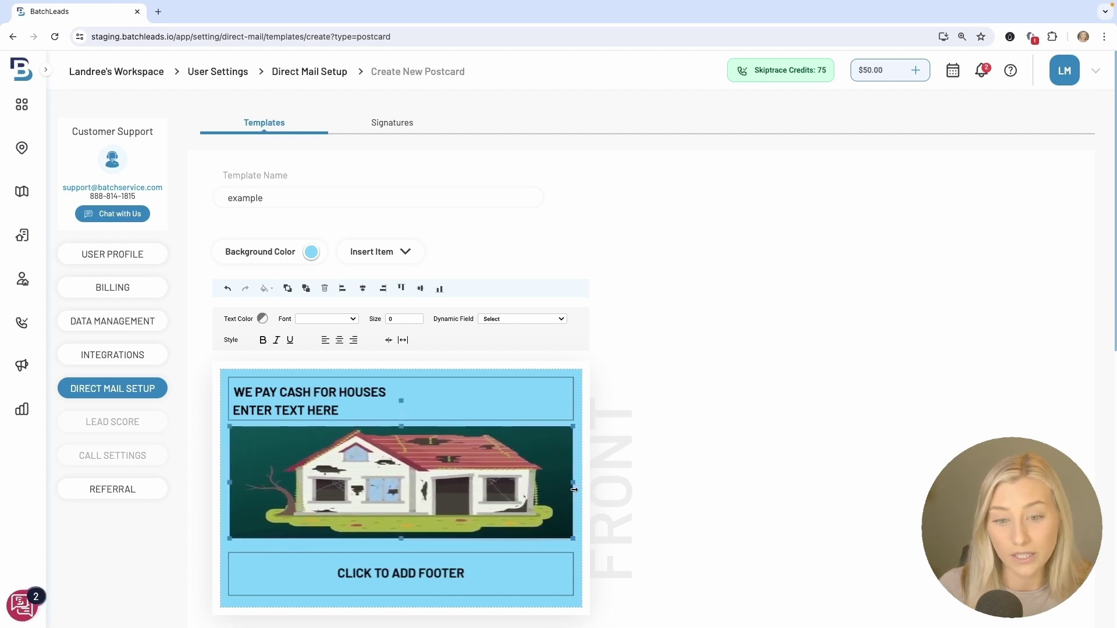
pyautogui.moveTo(399, 536); pyautogui.dragTo(400, 537)
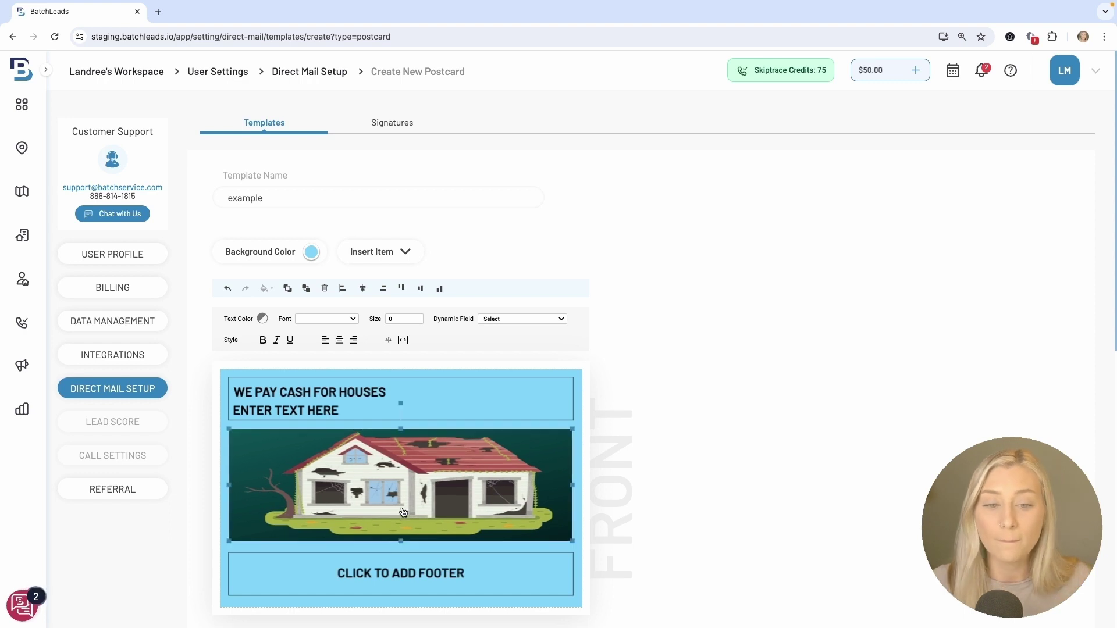
# - Nudge the footer box slightly and fill the title box with the lightest blue-grey shade
pyautogui.click(416, 564)
pyautogui.moveTo(415, 565); pyautogui.dragTo(421, 560)
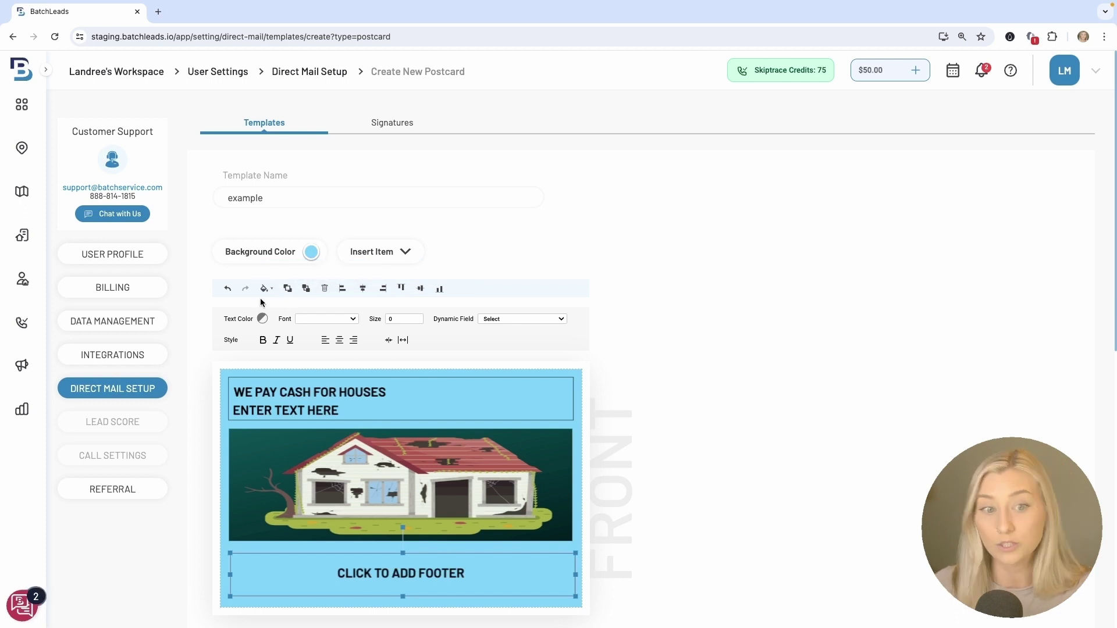
pyautogui.click(439, 410)
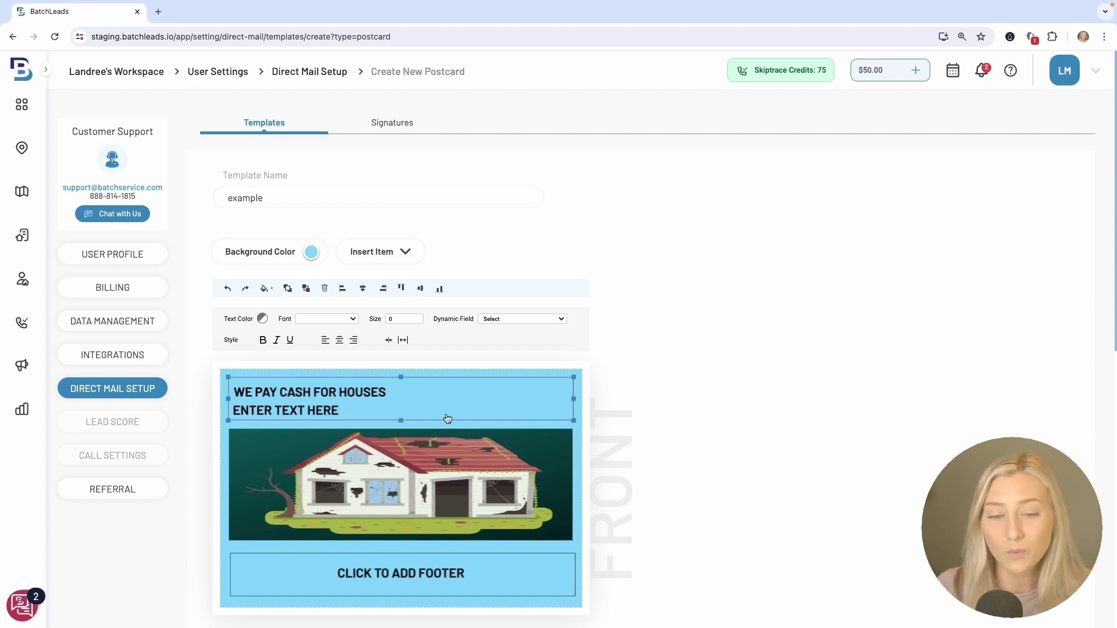
pyautogui.click(263, 290)
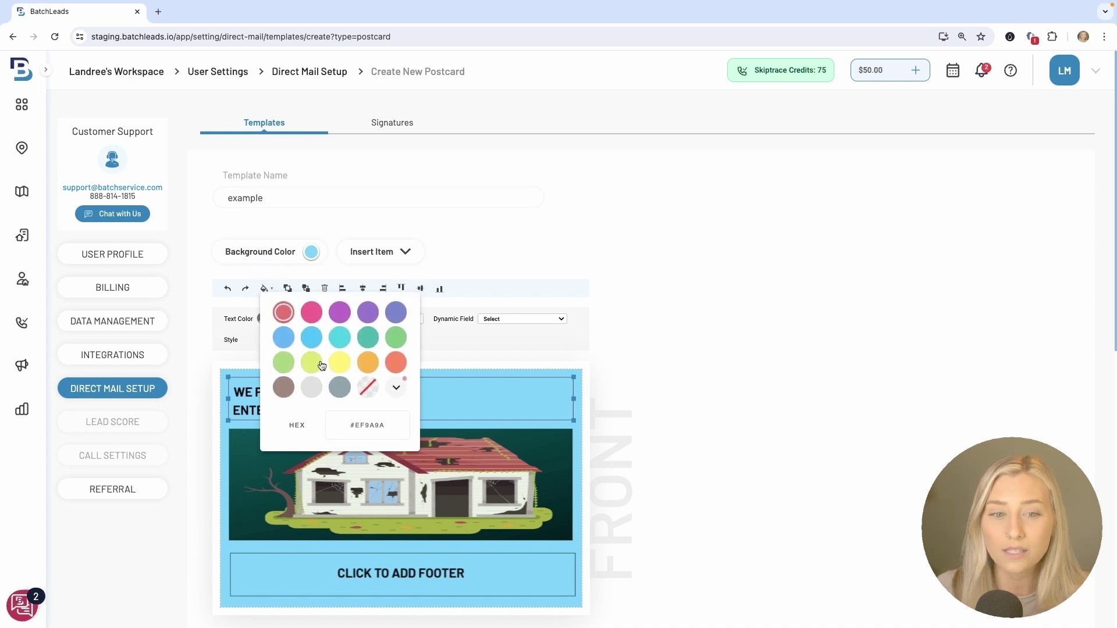
pyautogui.click(339, 388)
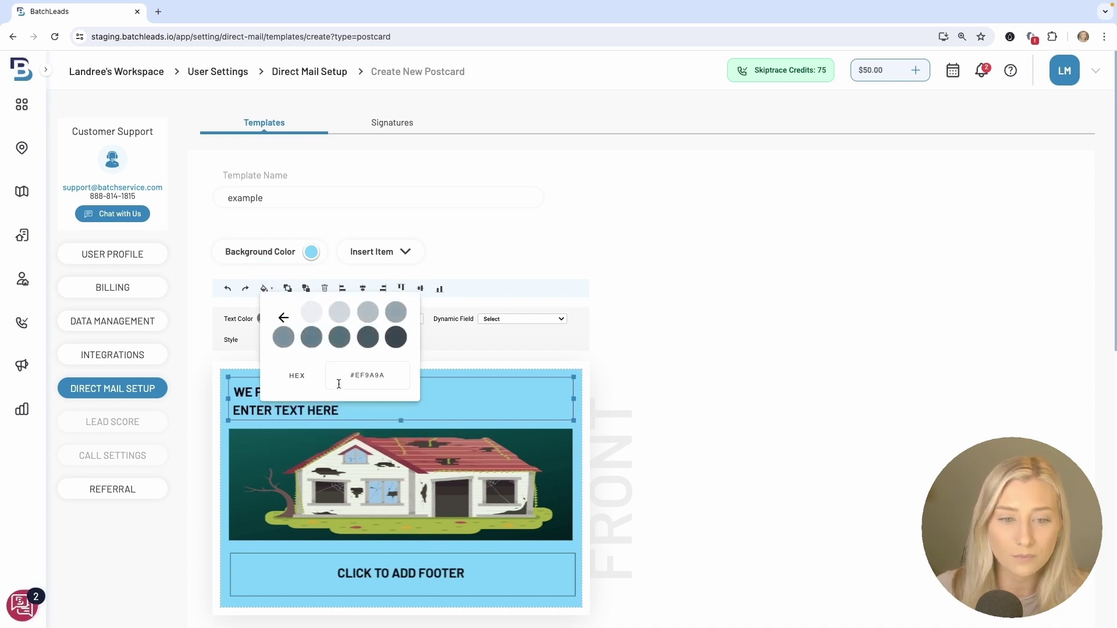
pyautogui.click(312, 320)
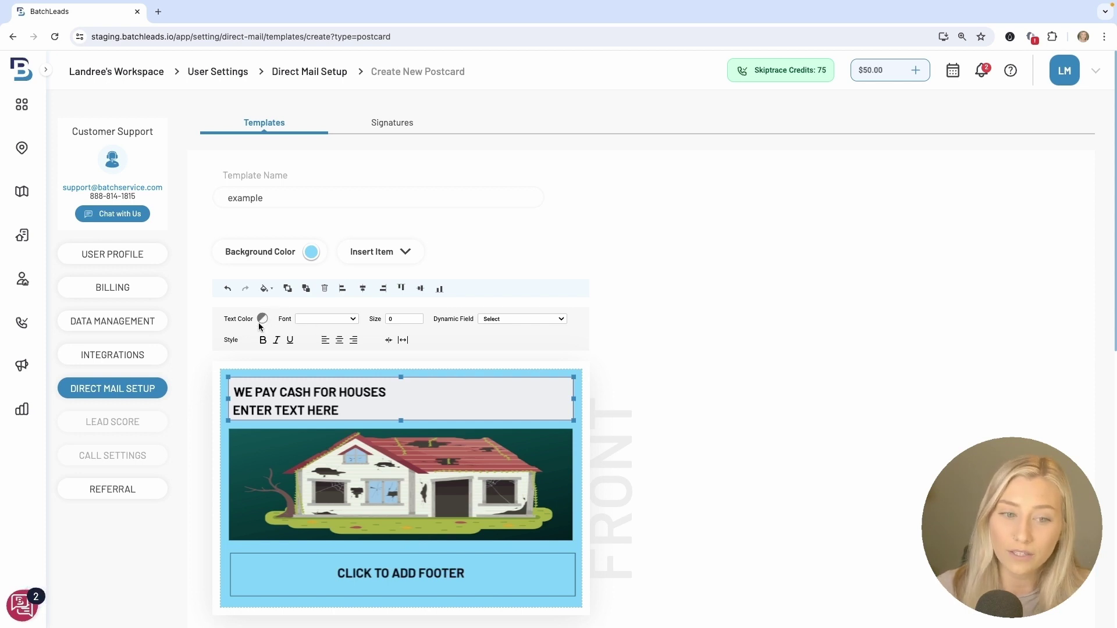
# - Change the text color of "WE PAY CASH FOR HOUSES" to white
pyautogui.click(337, 410)
pyautogui.click(363, 393)
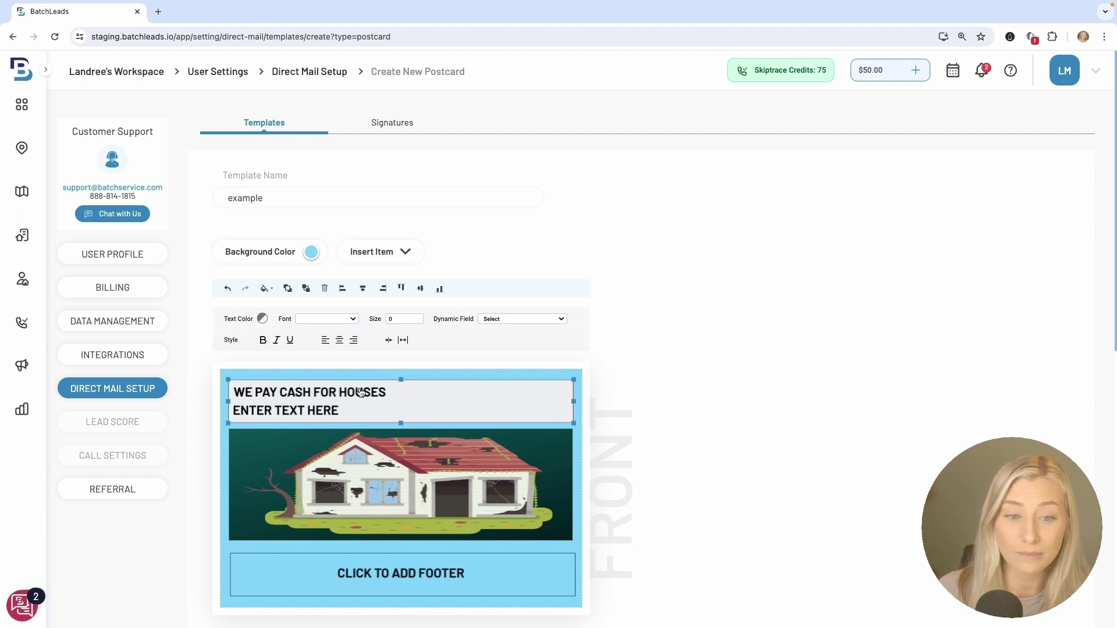
pyautogui.click(363, 392)
pyautogui.click(263, 320)
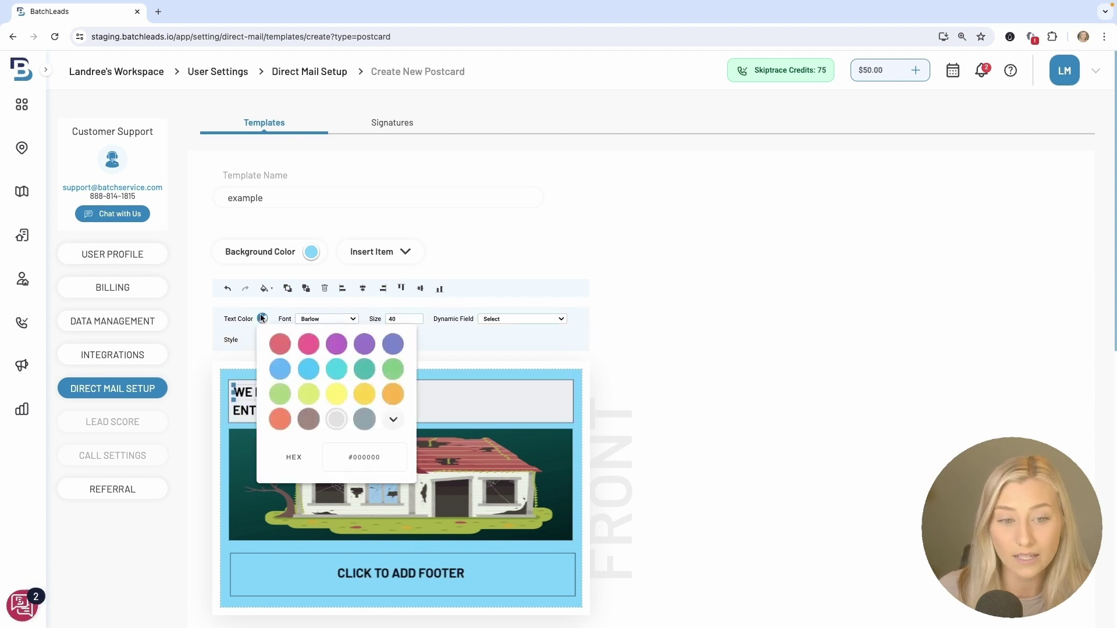
pyautogui.click(334, 424)
pyautogui.click(309, 343)
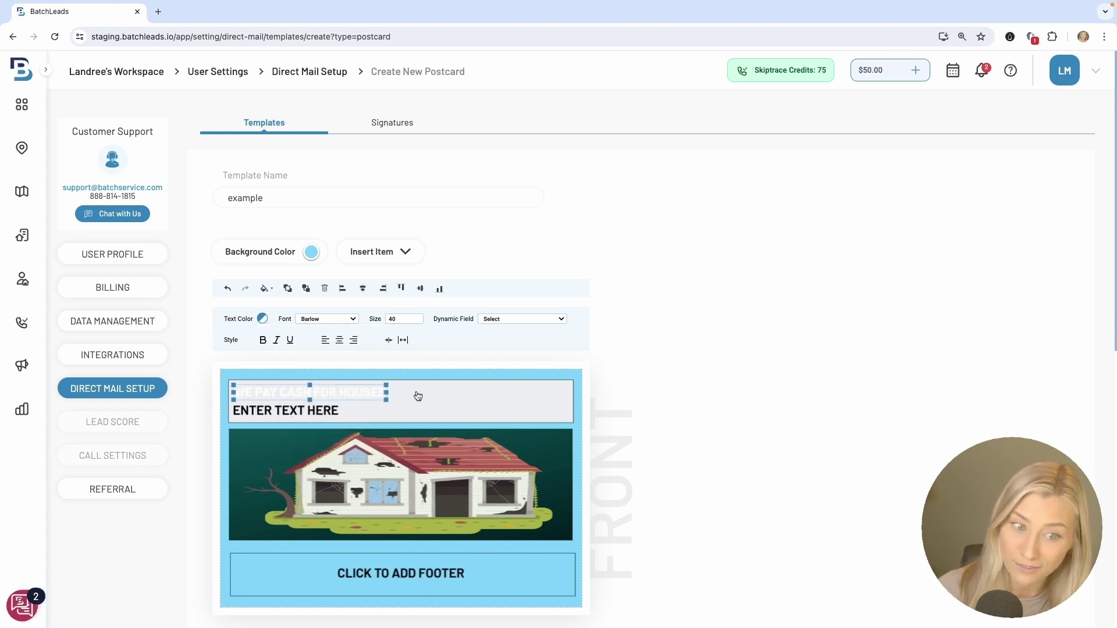
pyautogui.click(444, 406)
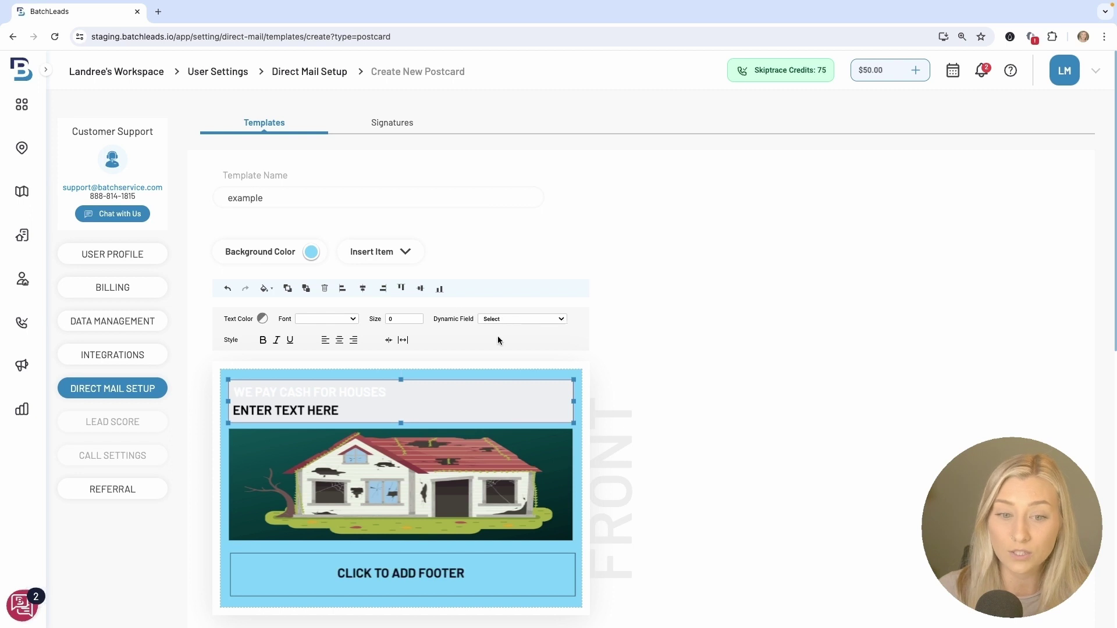
pyautogui.click(407, 405)
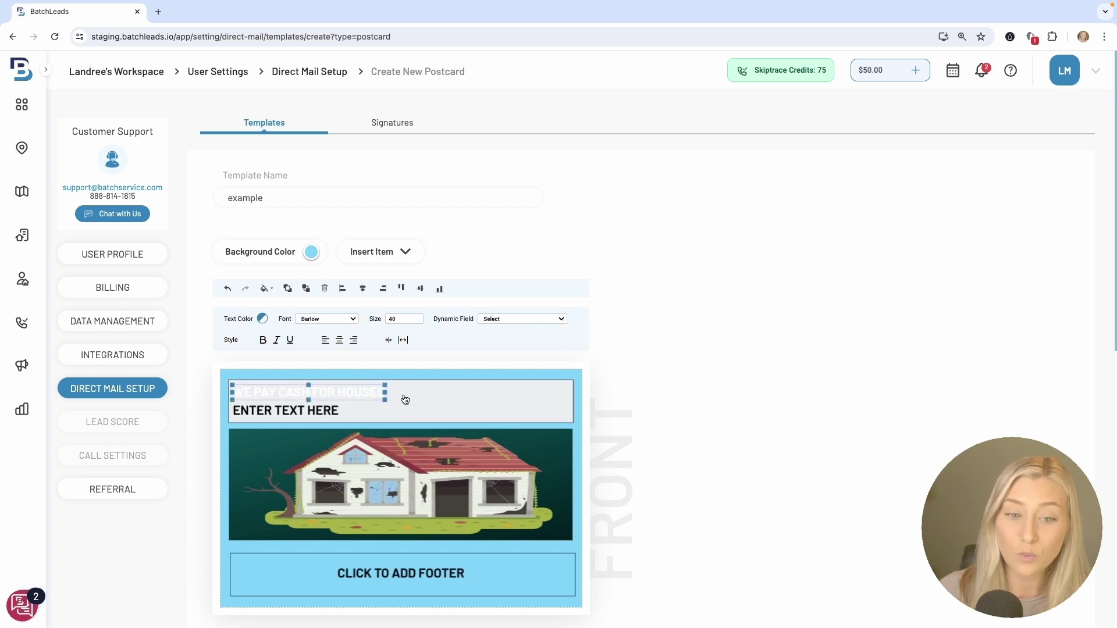
# - Replace the "ENTER TEXT HERE" placeholder beneath the title with "Hi"
pyautogui.click(361, 412)
pyautogui.click(330, 416)
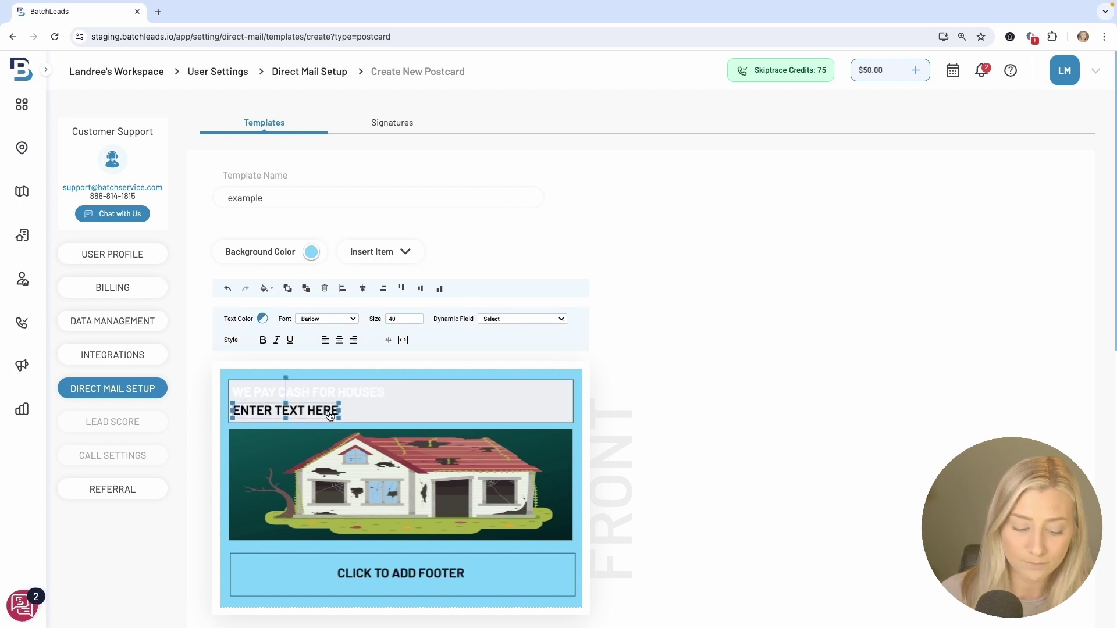
pyautogui.scroll(-9, 329, 413)
pyautogui.scroll(7, 325, 386)
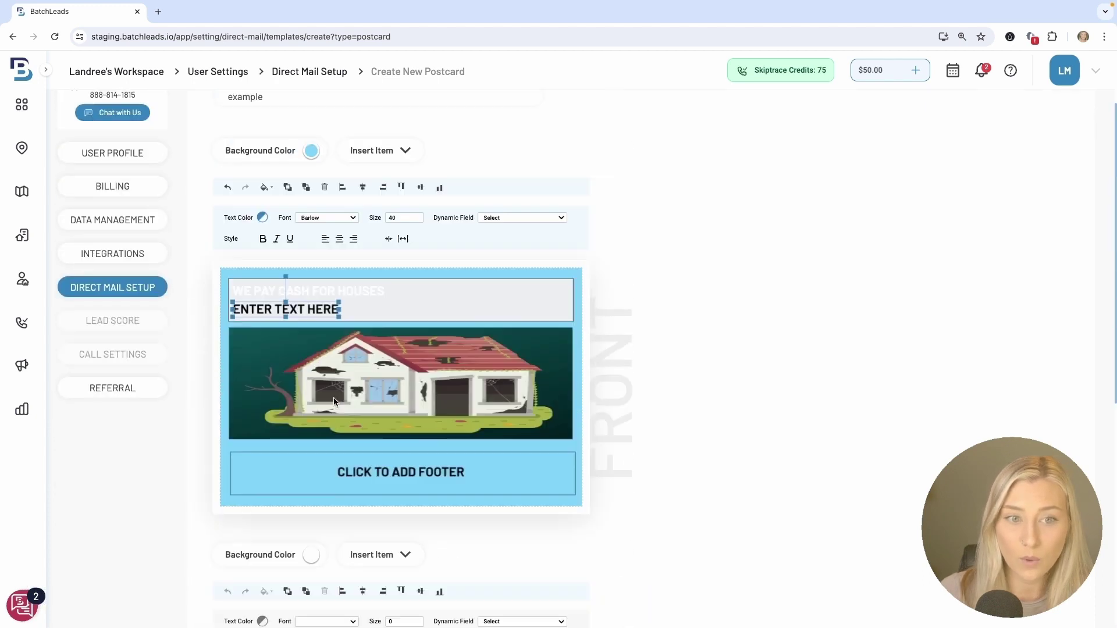
pyautogui.click(318, 316)
pyautogui.moveTo(338, 312); pyautogui.dragTo(231, 315)
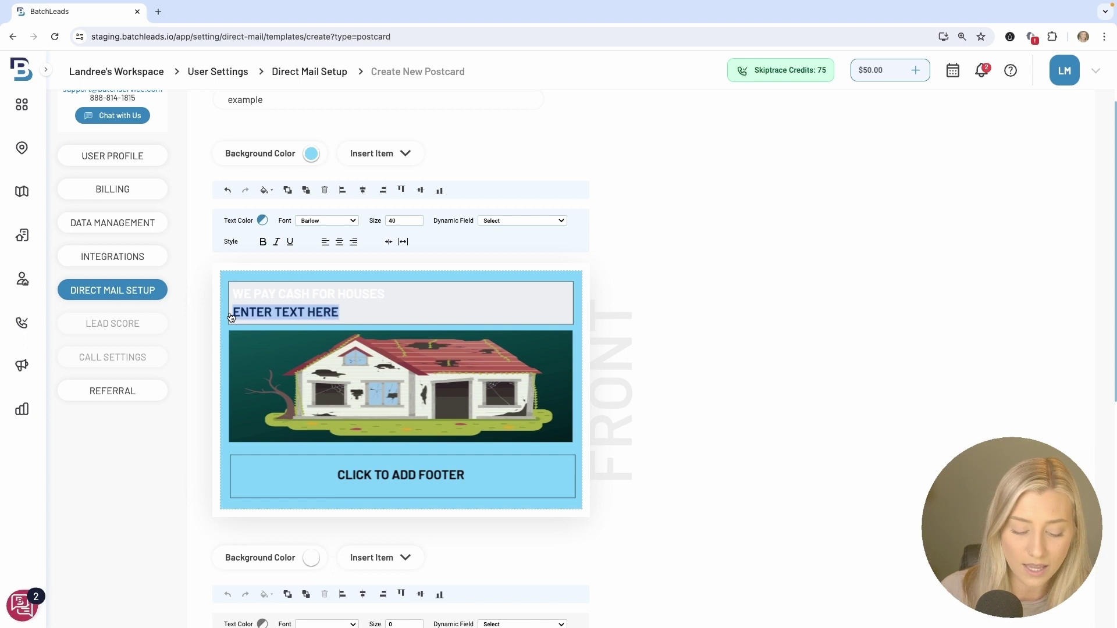
pyautogui.write('Hey!')
pyautogui.press('BackSpace')
pyautogui.press('BackSpace')
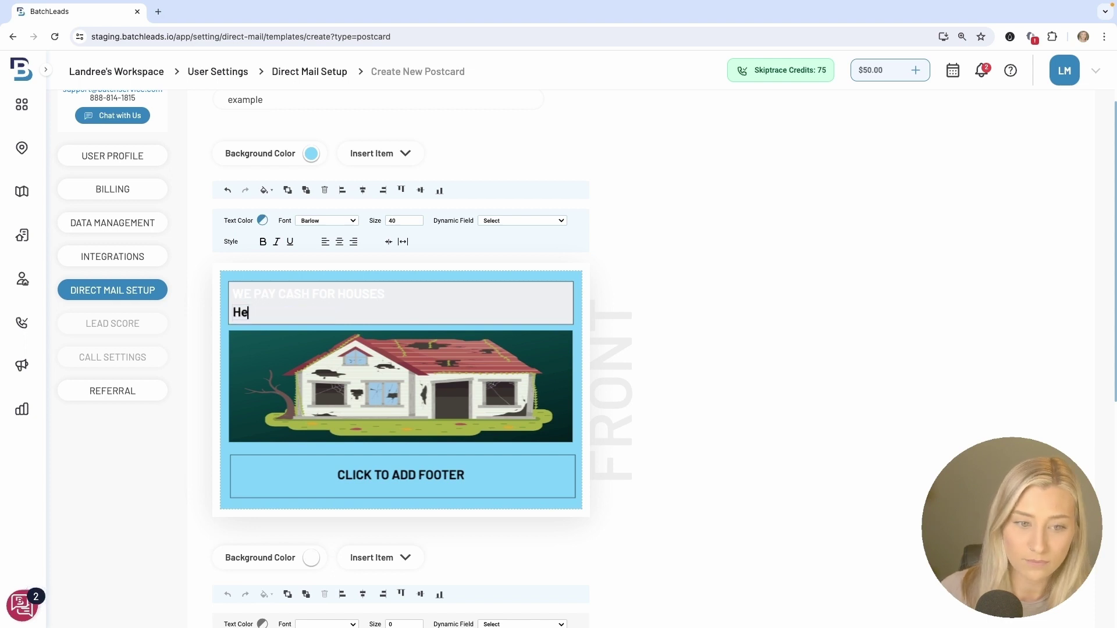
pyautogui.press('BackSpace')
pyautogui.write('i')
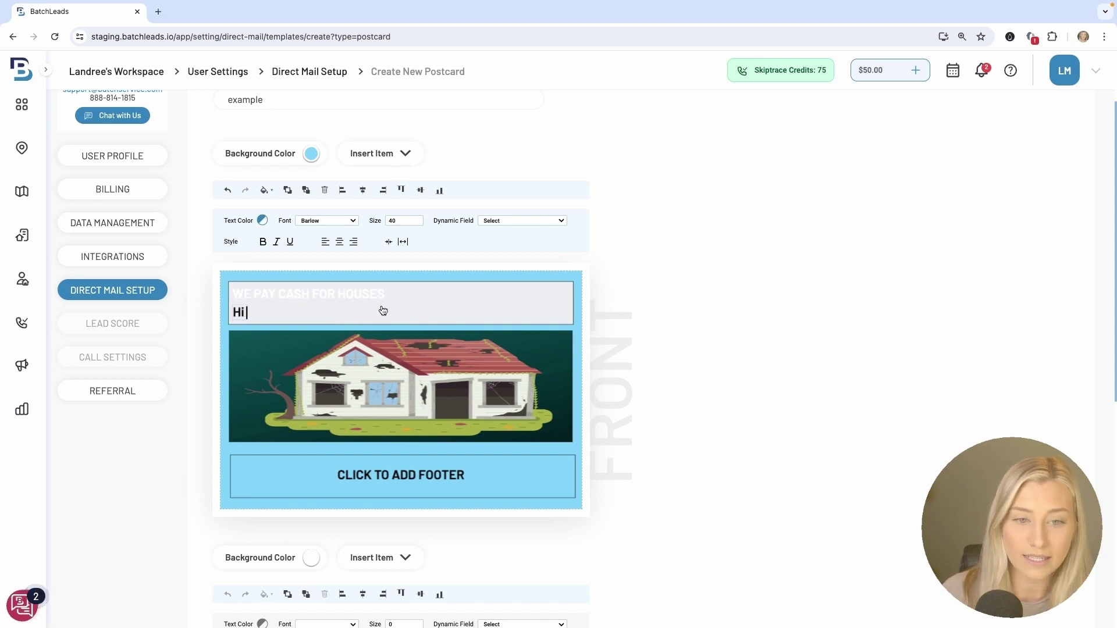
# - Insert the First Name dynamic field after "Hi" and review the other dynamic fields on offer
pyautogui.click(527, 222)
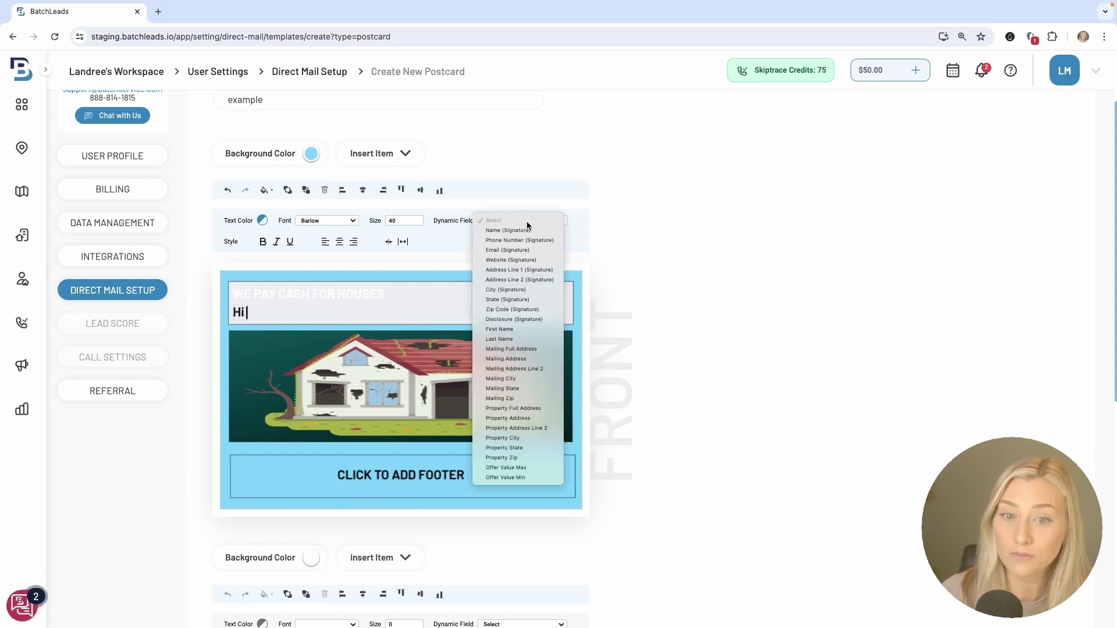
pyautogui.click(519, 329)
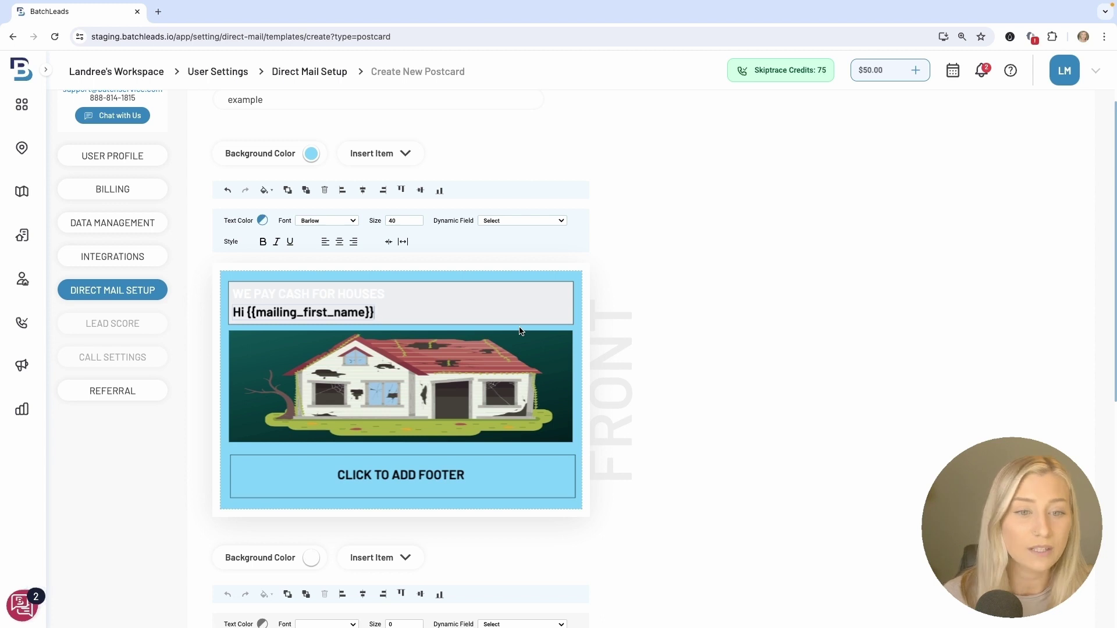
pyautogui.click(531, 221)
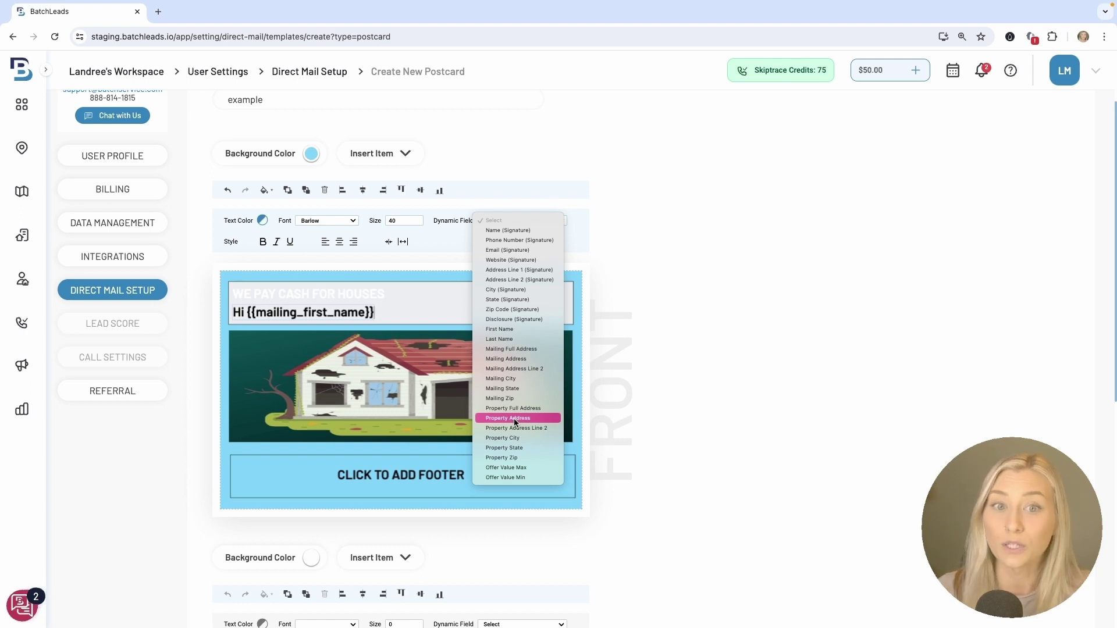
pyautogui.click(411, 311)
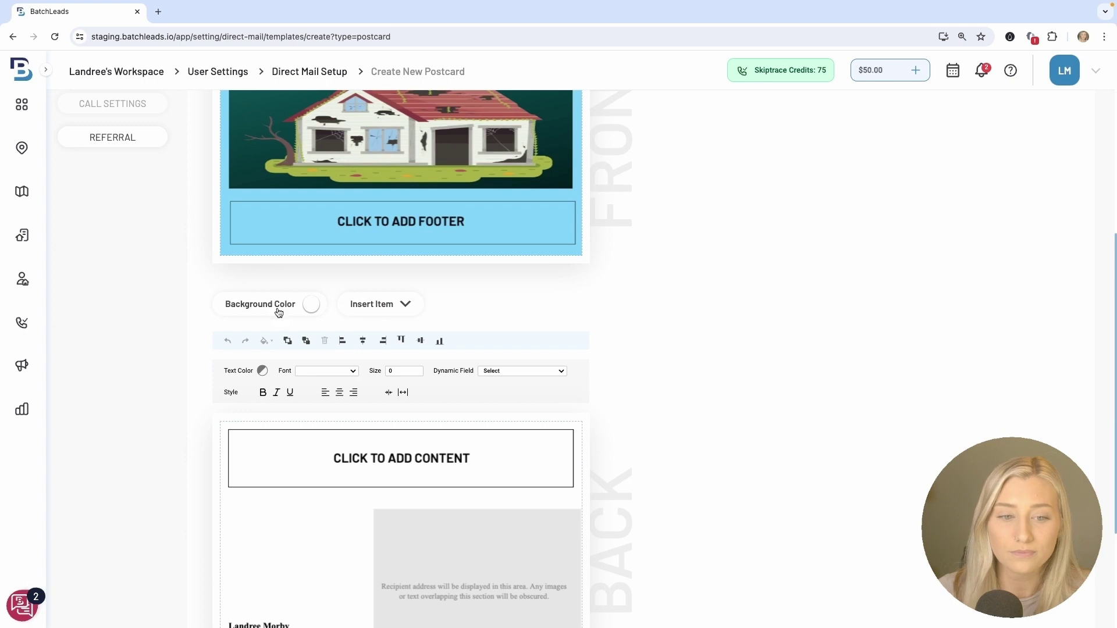
# - Look over the postcard's back side and check the hex code of the front side's background color
pyautogui.scroll(-2, 352, 465)
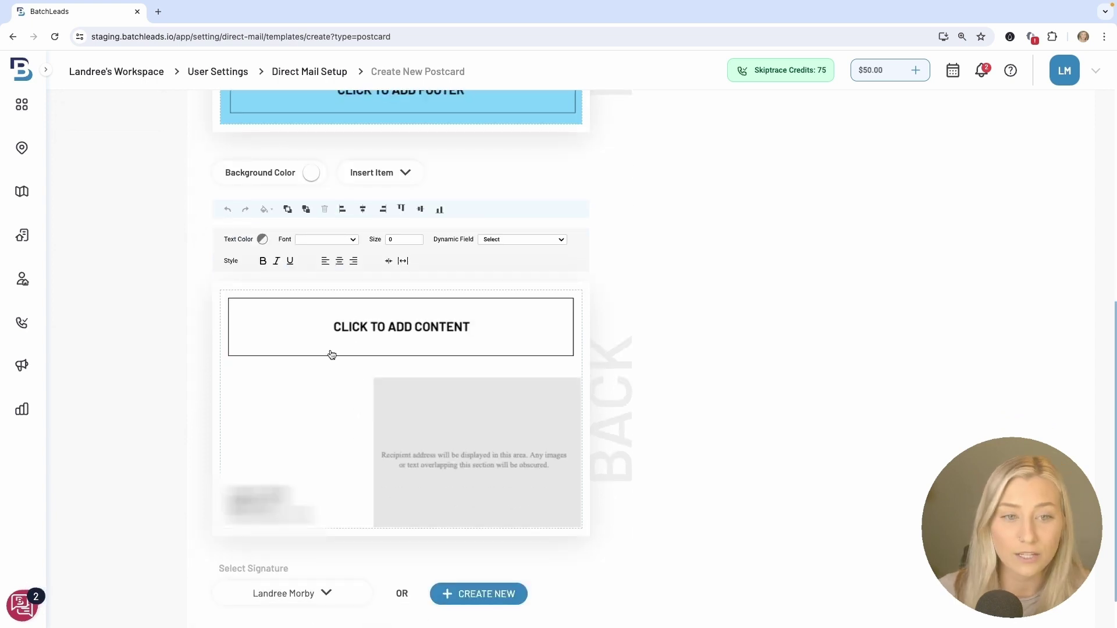
pyautogui.click(311, 173)
pyautogui.scroll(6, 357, 175)
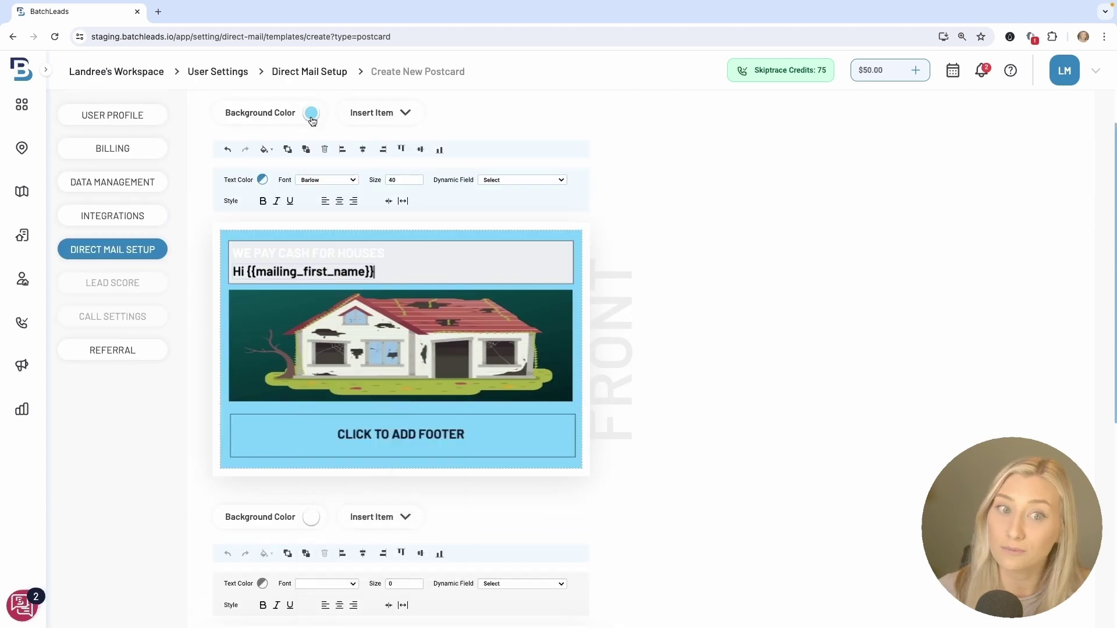
pyautogui.click(311, 113)
pyautogui.click(311, 113)
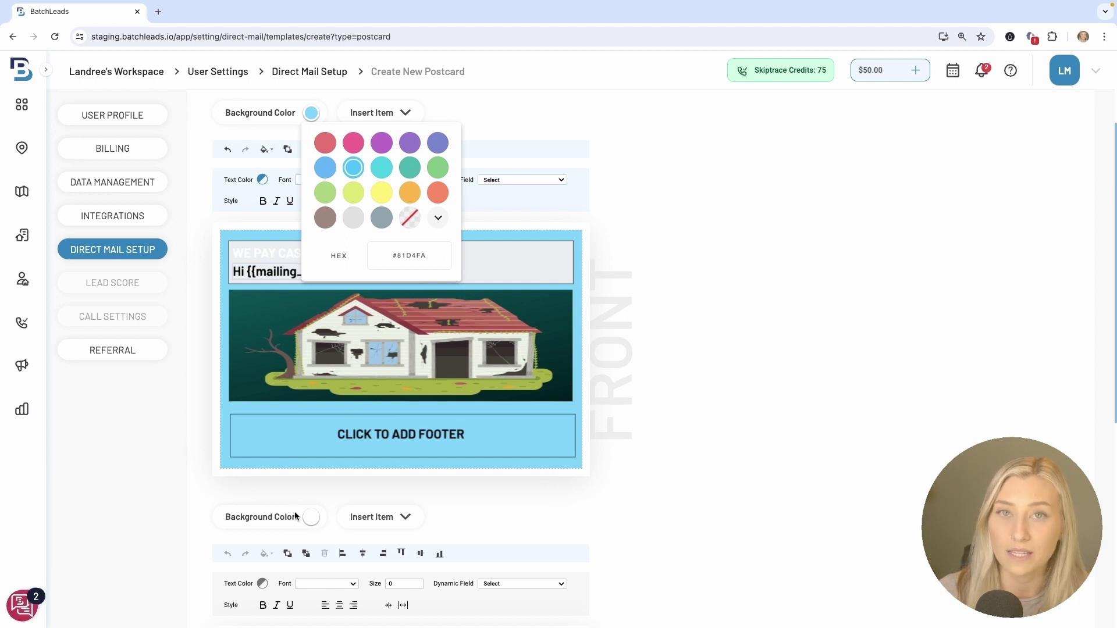
pyautogui.scroll(-4, 334, 509)
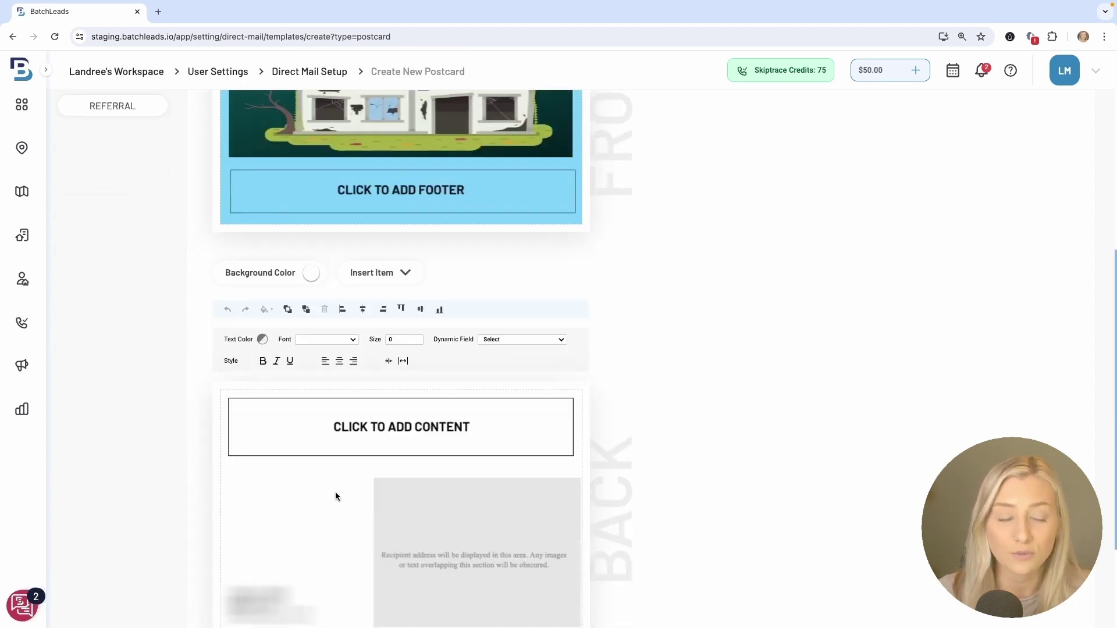
# - Change the background color of the postcard's front side to the custom darker blue #4DA0C6
pyautogui.scroll(4, 335, 489)
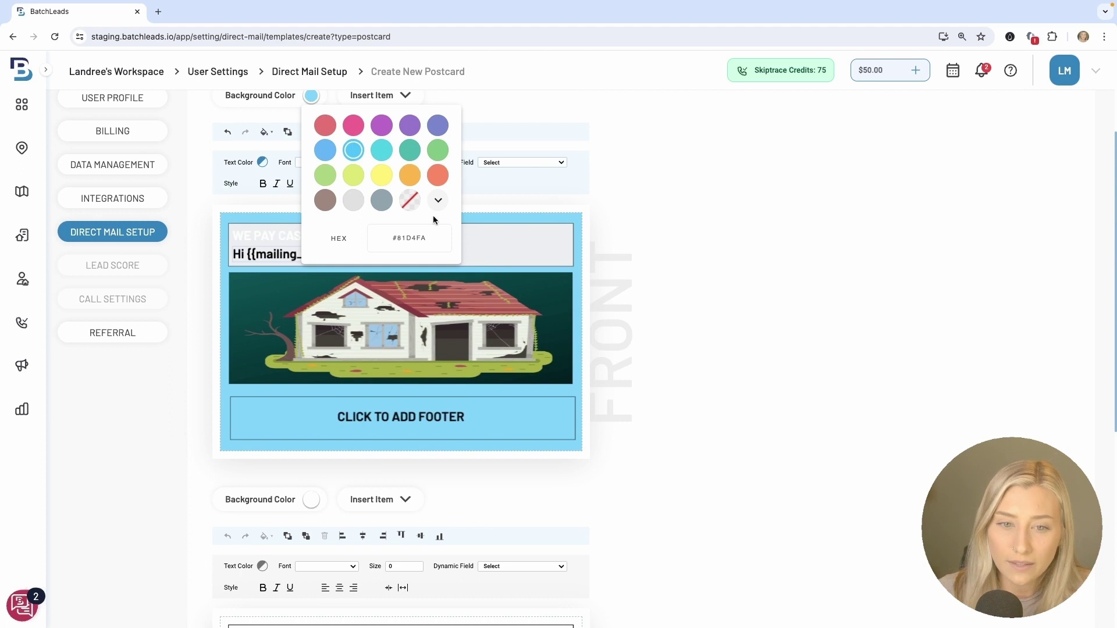
pyautogui.scroll(1, 398, 216)
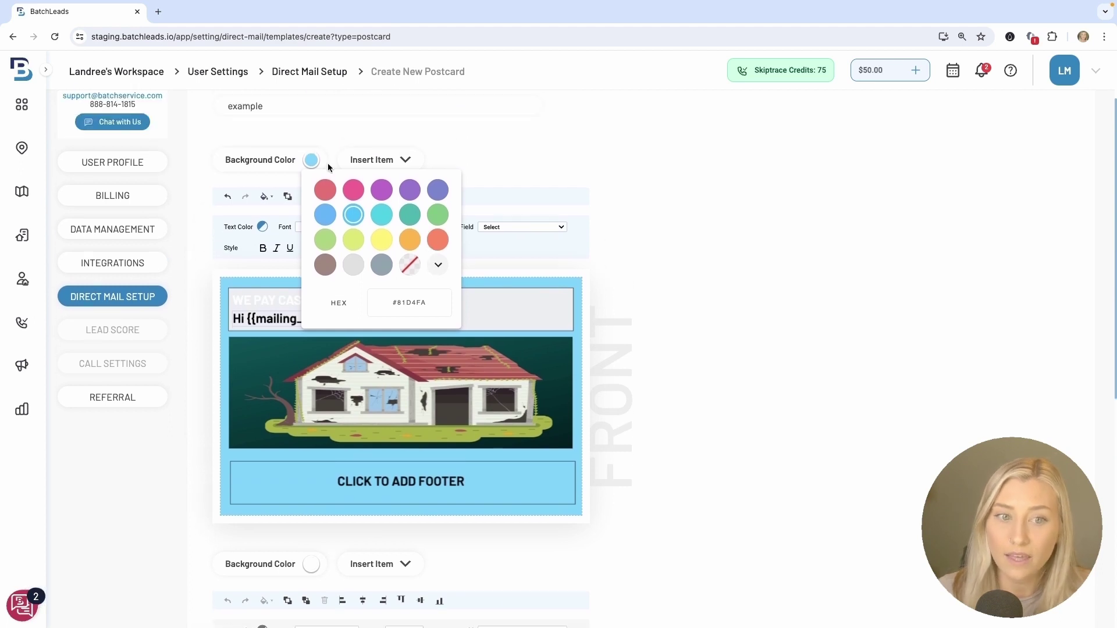
pyautogui.click(353, 215)
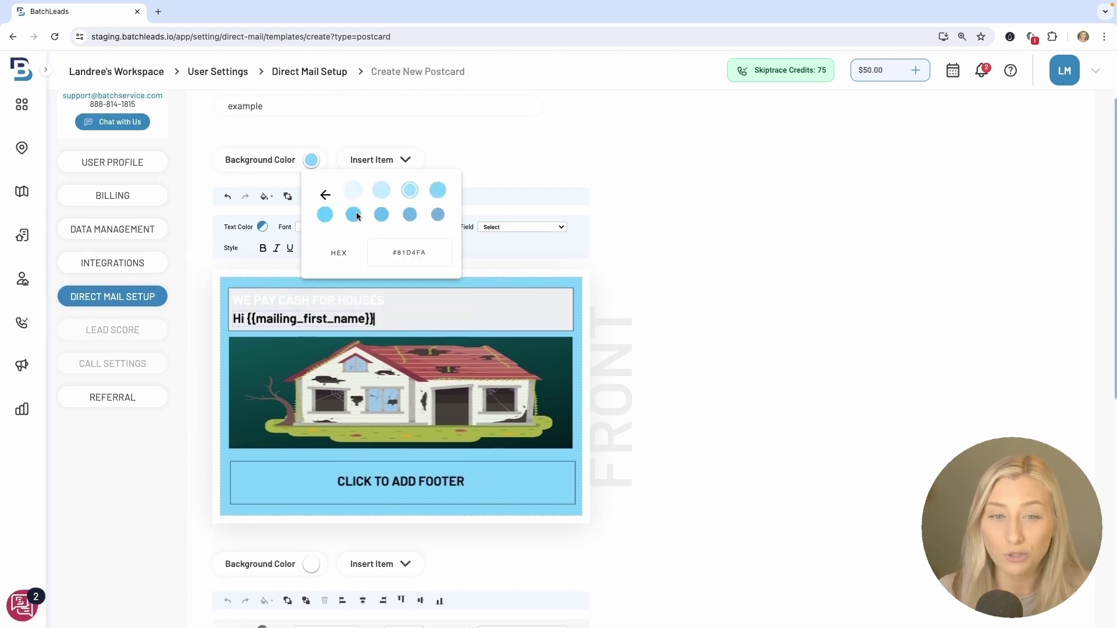
pyautogui.click(324, 197)
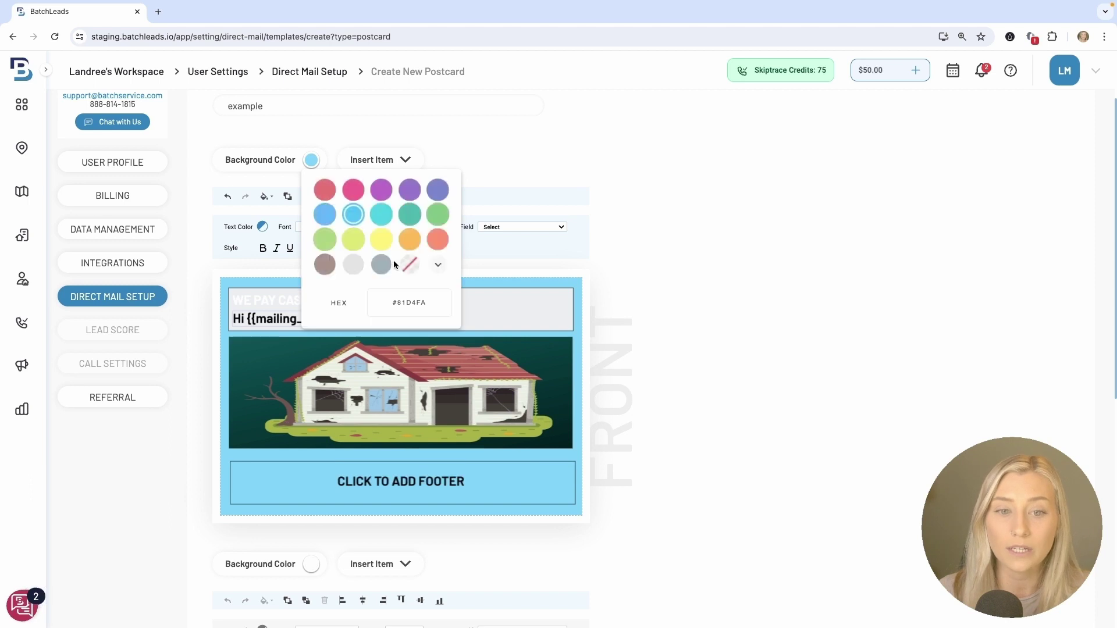
pyautogui.click(437, 265)
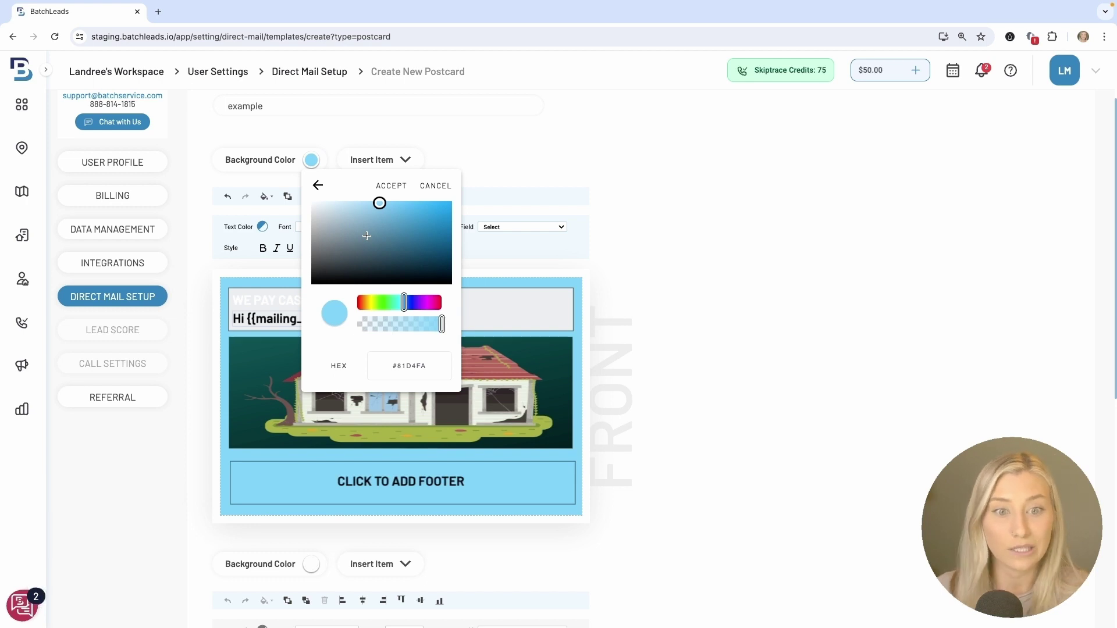
pyautogui.moveTo(380, 203); pyautogui.dragTo(397, 221)
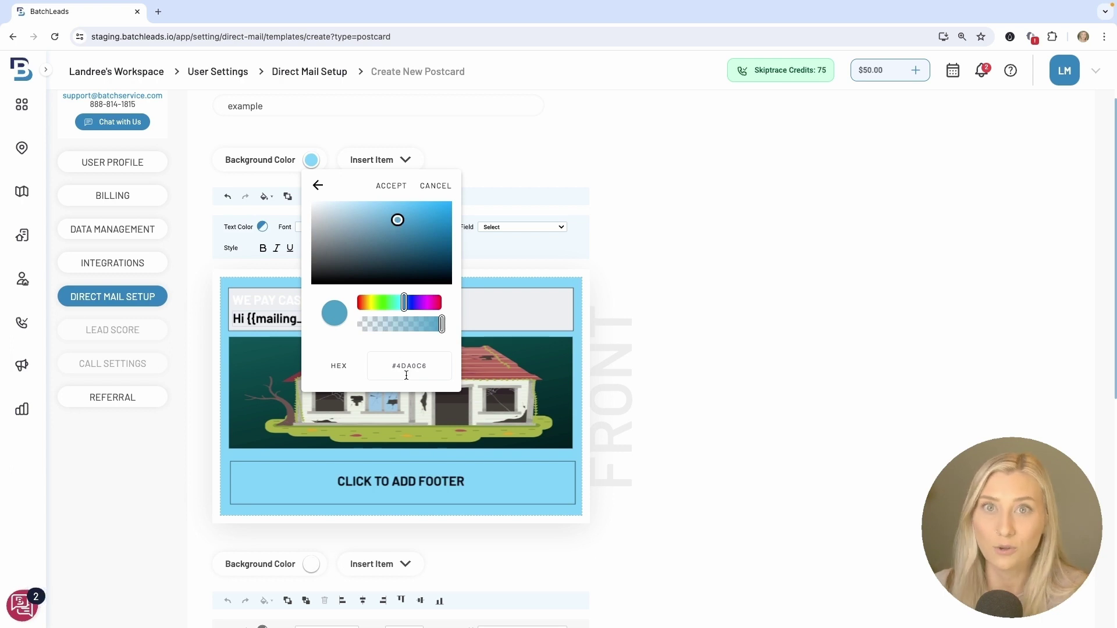
pyautogui.click(391, 186)
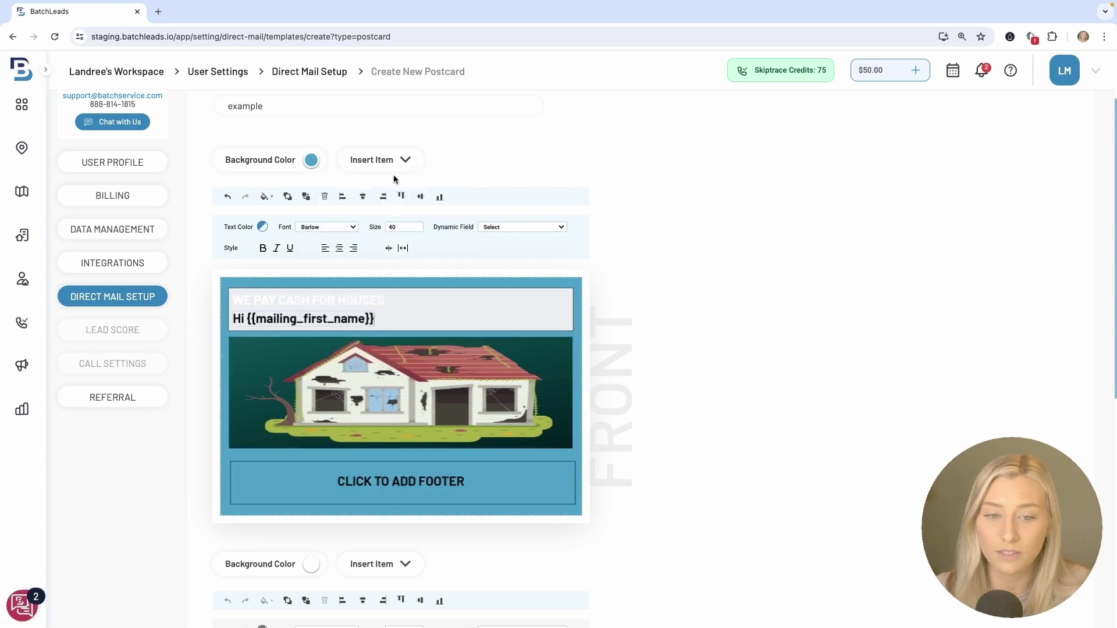
# - Try to save the "example" postcard template and return to the list of direct mail templates
pyautogui.scroll(-8, 515, 347)
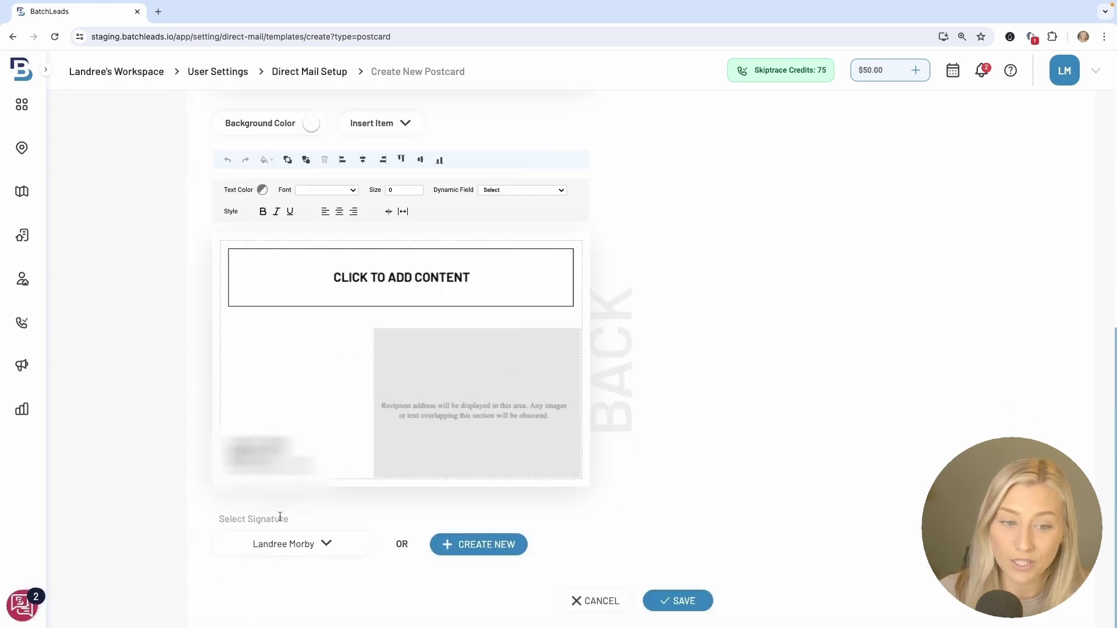
pyautogui.click(692, 609)
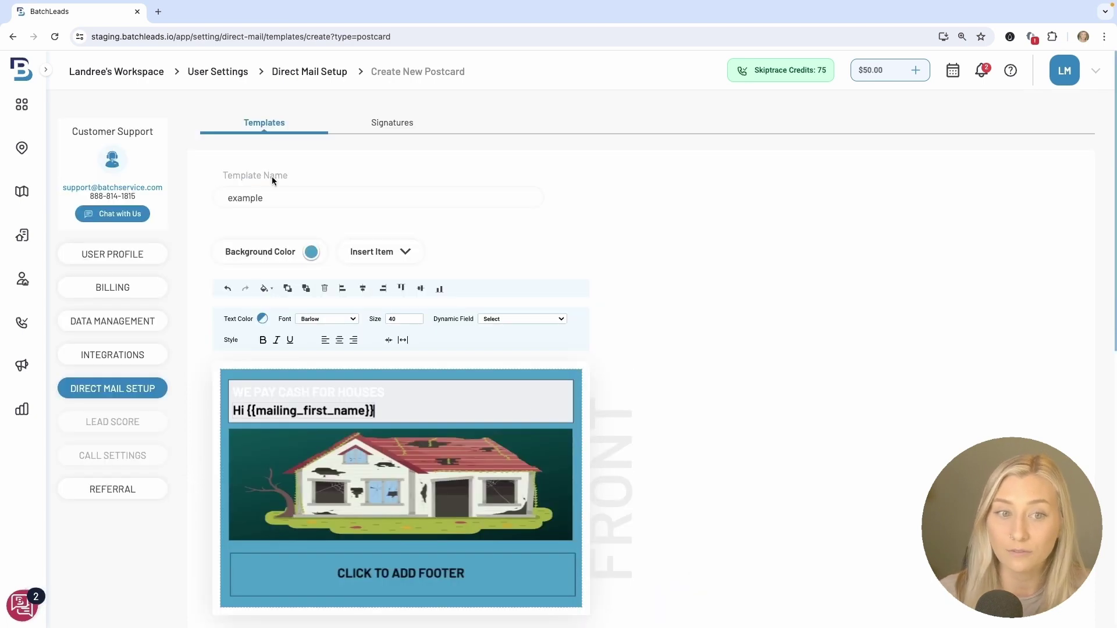
pyautogui.click(271, 128)
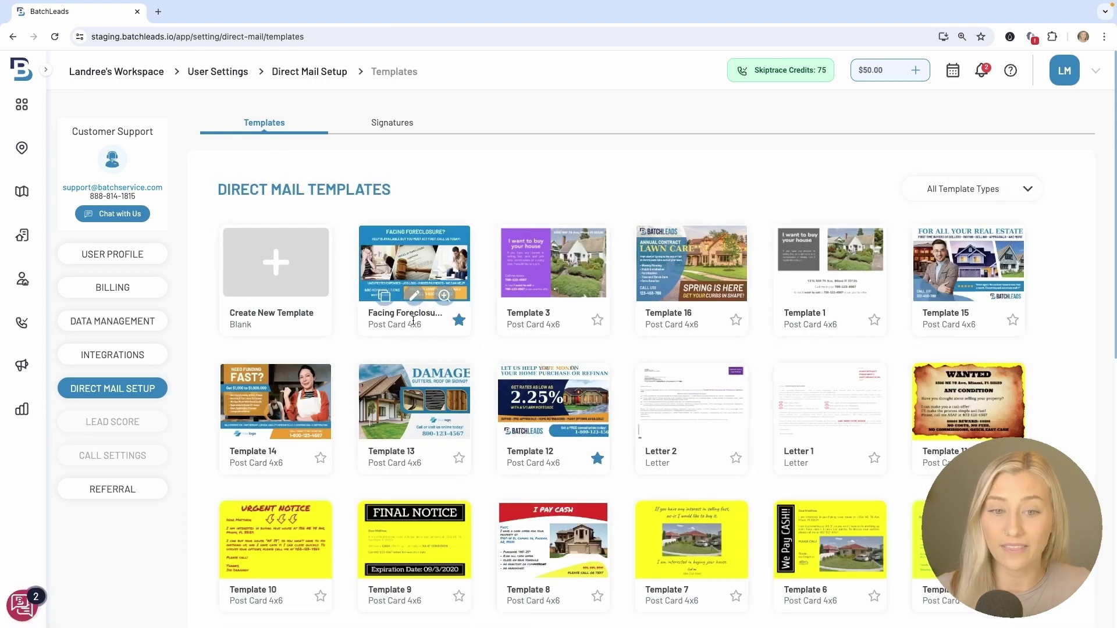
# - Open the "Facing Foreclosure?" postcard template for editing, look over its front and back sides, and return to the template list
pyautogui.moveTo(414, 318)
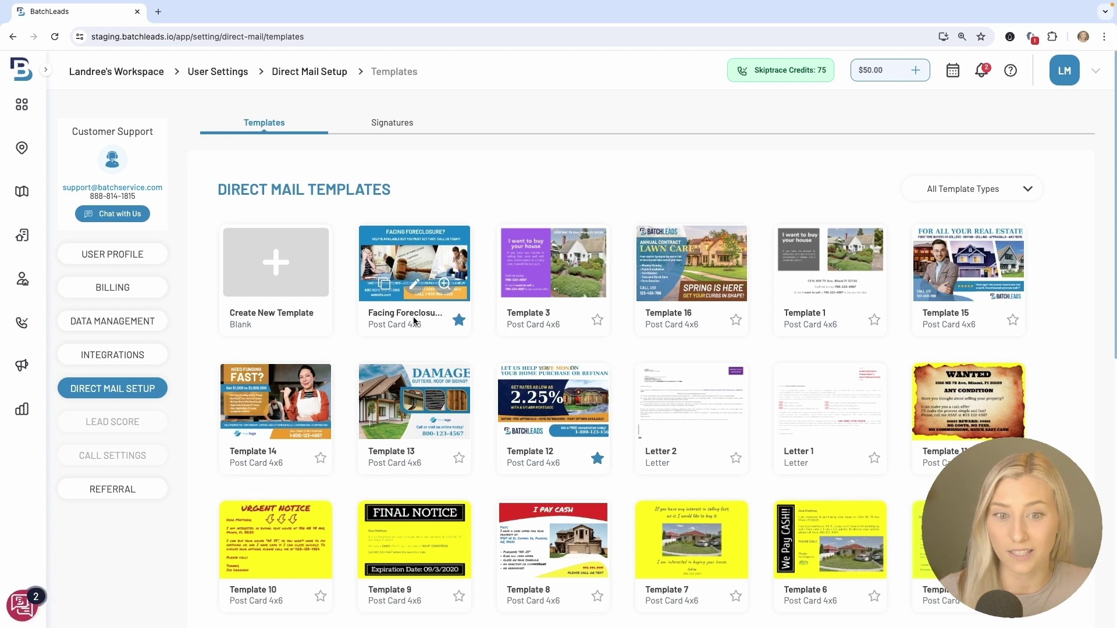
pyautogui.click(412, 284)
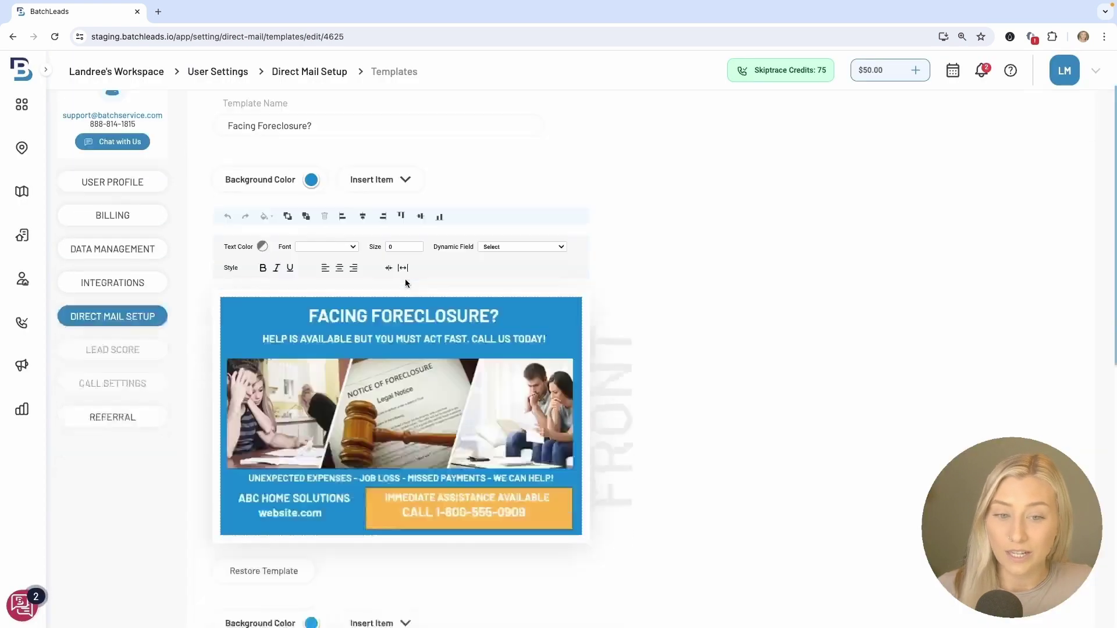
pyautogui.scroll(-2, 405, 283)
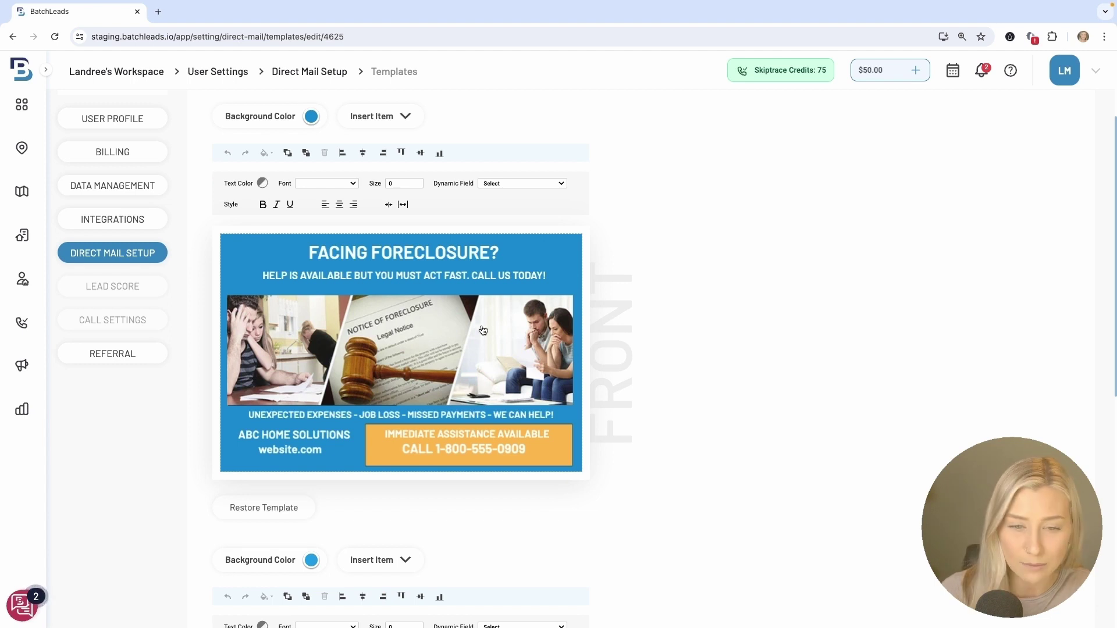
pyautogui.scroll(-2, 482, 331)
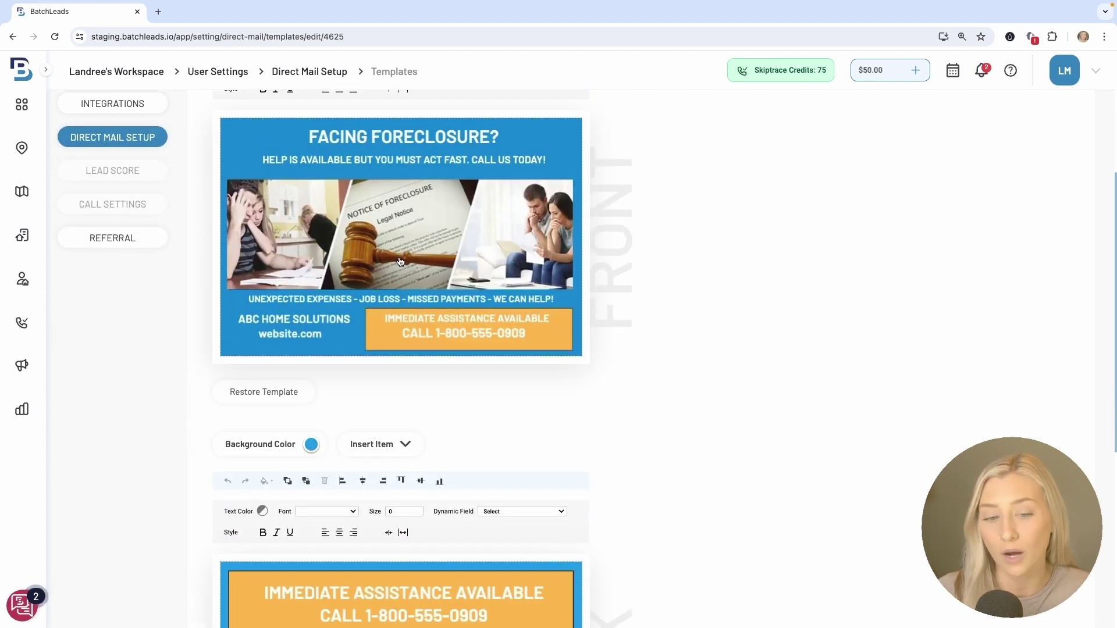
pyautogui.scroll(-6, 400, 262)
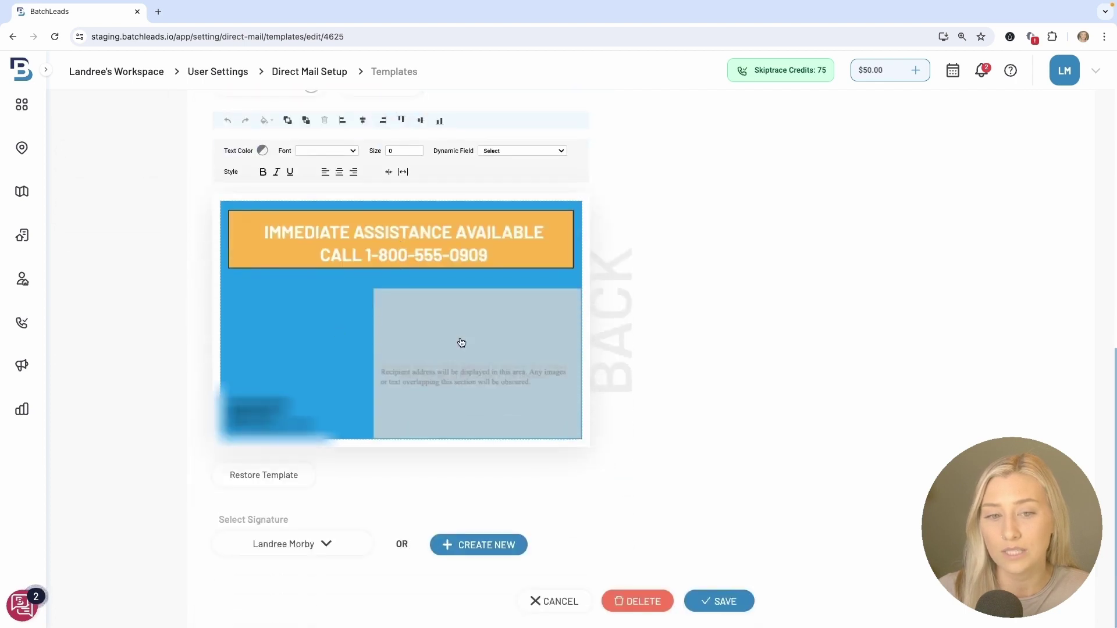
pyautogui.scroll(1, 448, 270)
pyautogui.scroll(1, 559, 262)
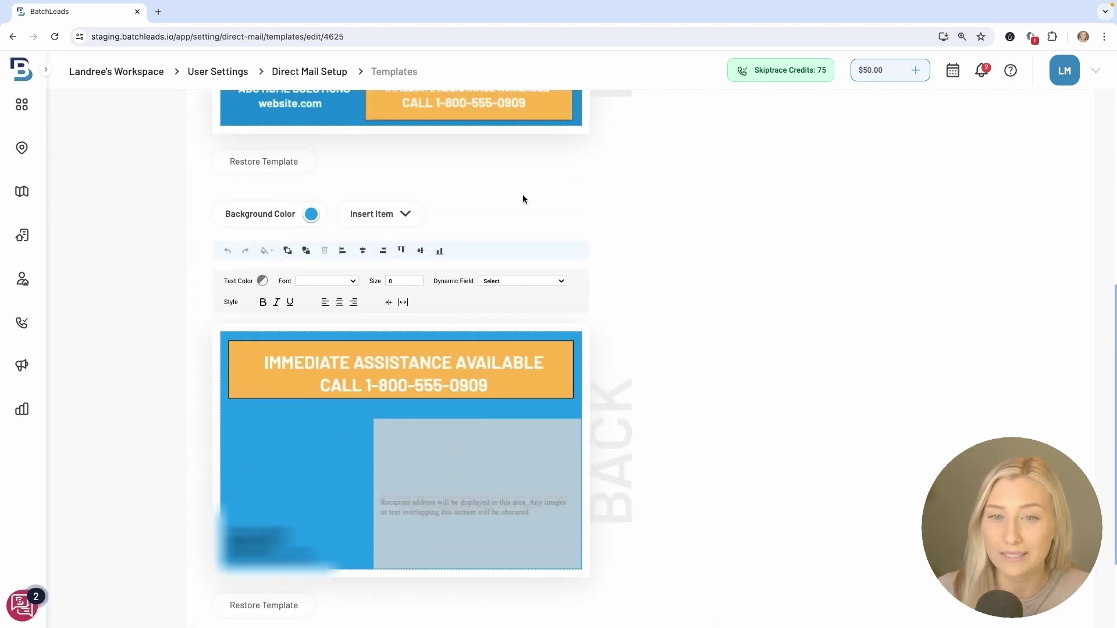
pyautogui.scroll(2, 522, 199)
pyautogui.scroll(4, 505, 219)
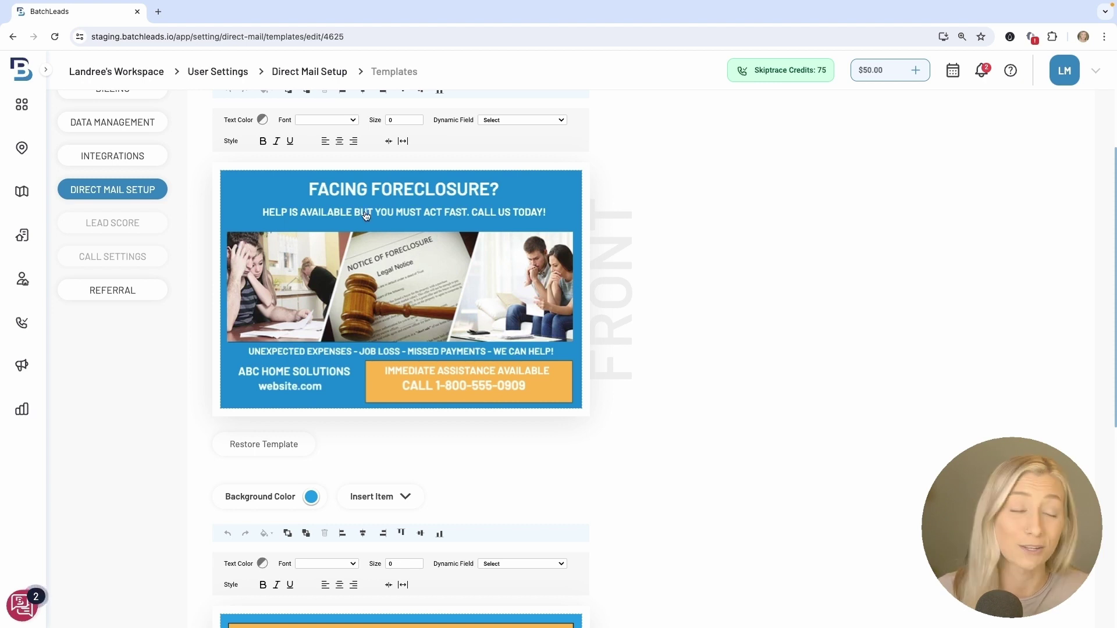
pyautogui.scroll(-6, 372, 221)
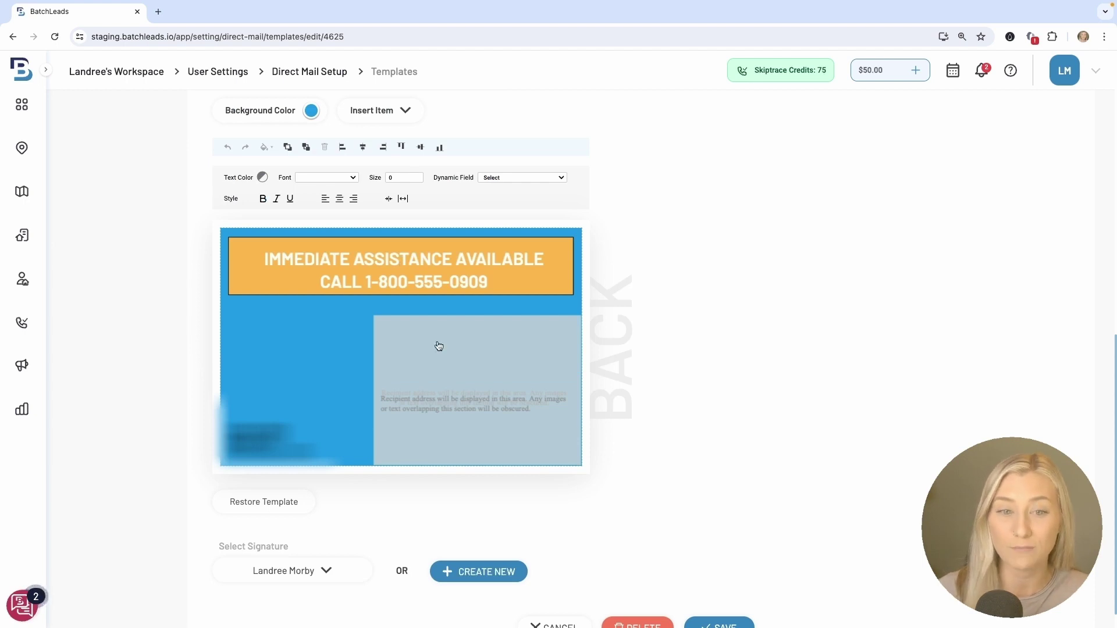
pyautogui.scroll(-1, 541, 366)
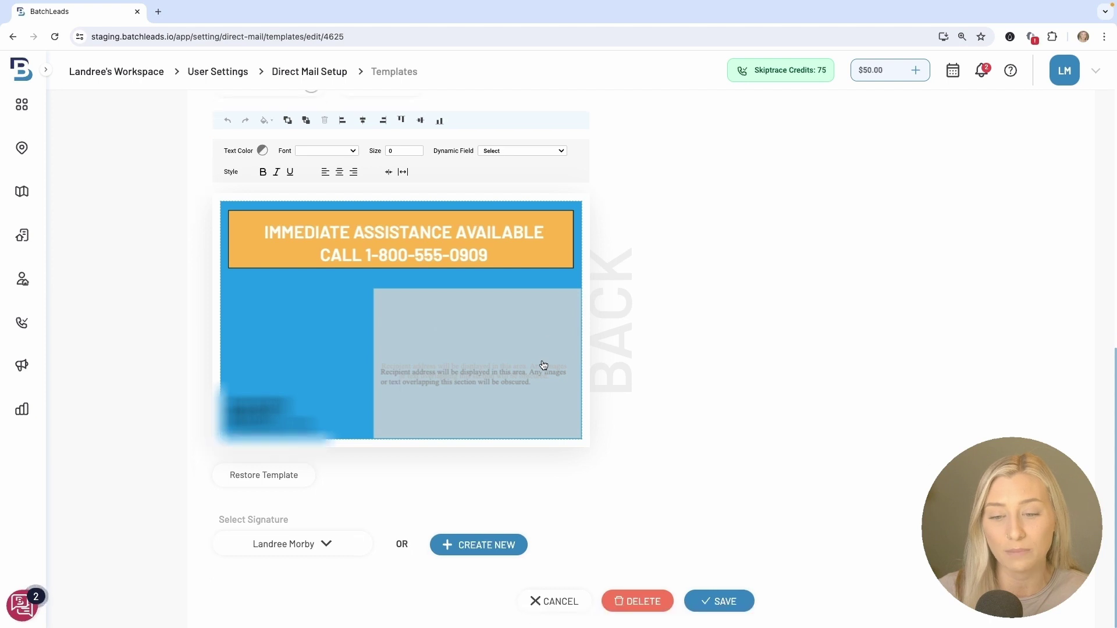
pyautogui.scroll(1, 730, 605)
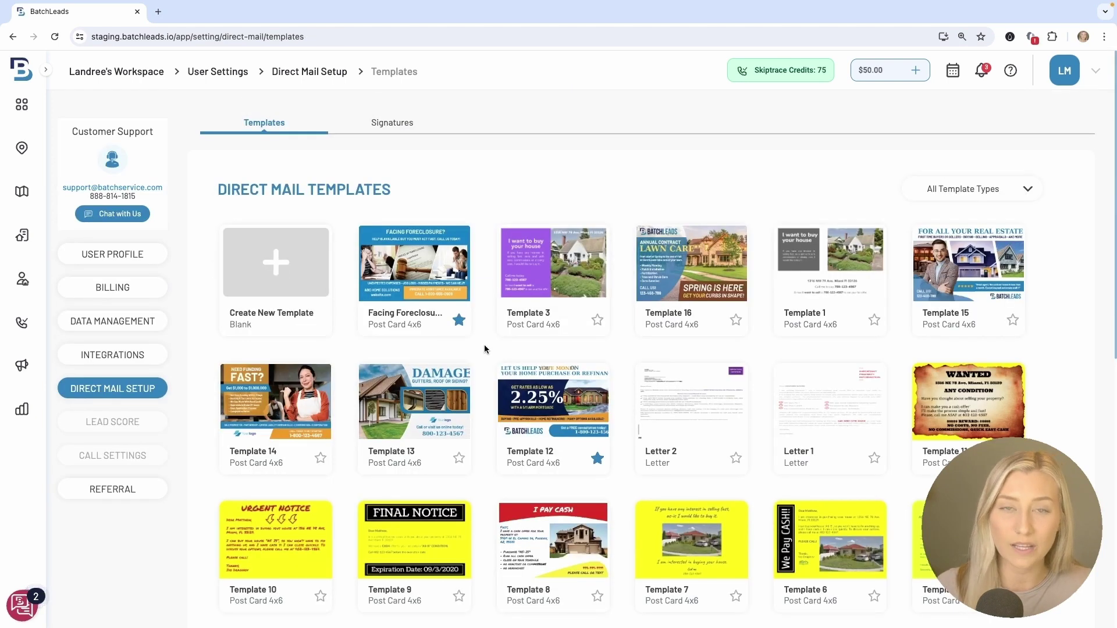
# - Choose Direct Mail as the default tag in the one-click direct mail configuration and check the lists available for saving properties
pyautogui.scroll(-9, 485, 348)
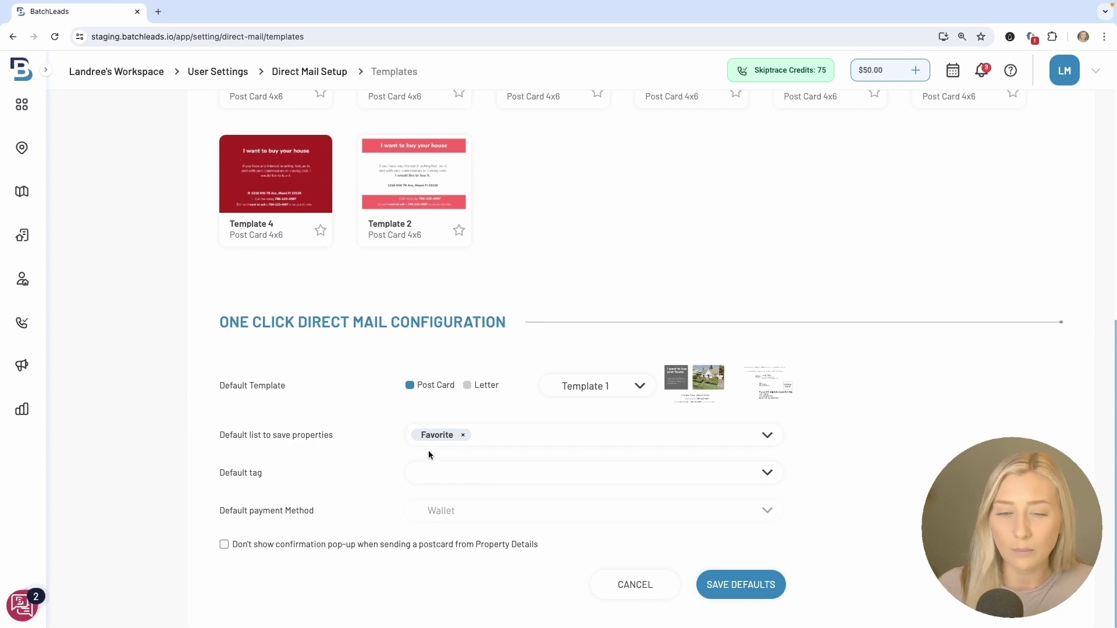
pyautogui.click(486, 480)
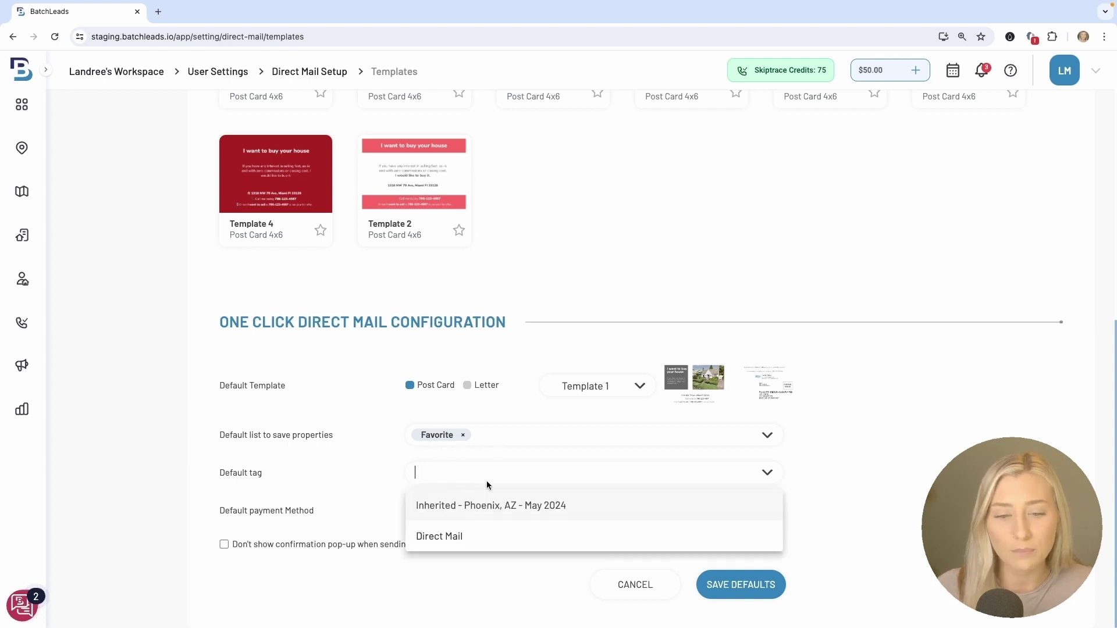
pyautogui.click(478, 542)
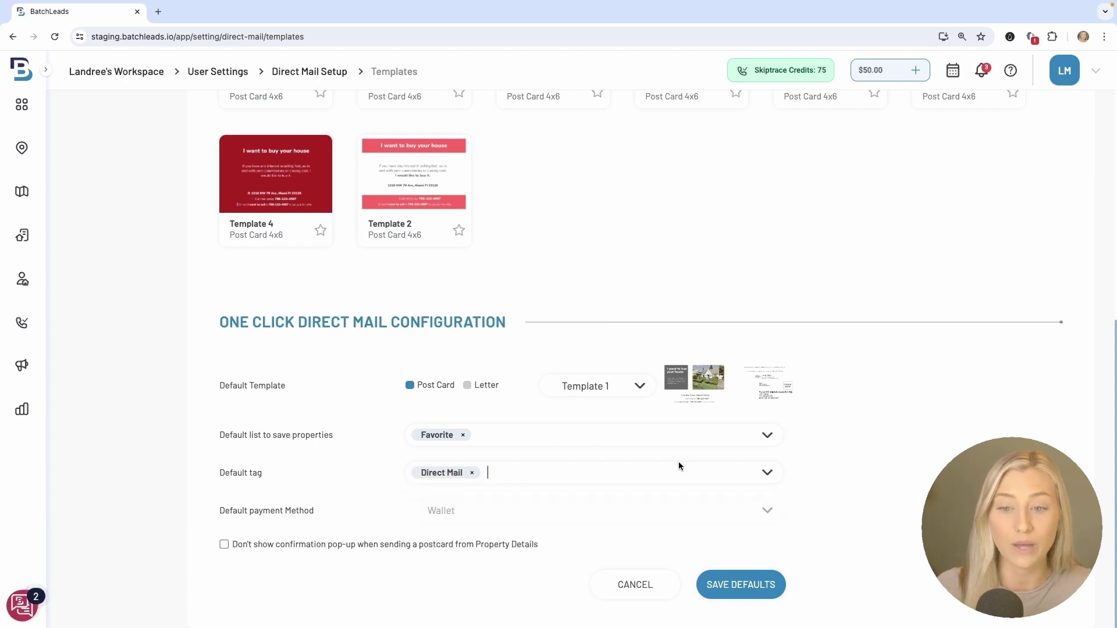
pyautogui.click(508, 438)
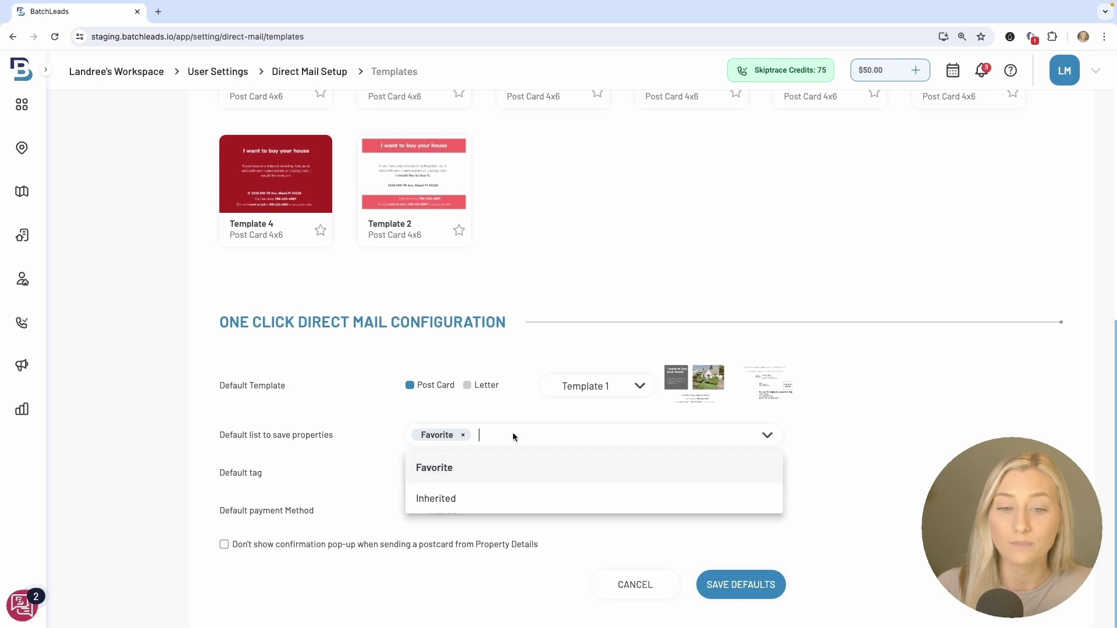
pyautogui.click(470, 399)
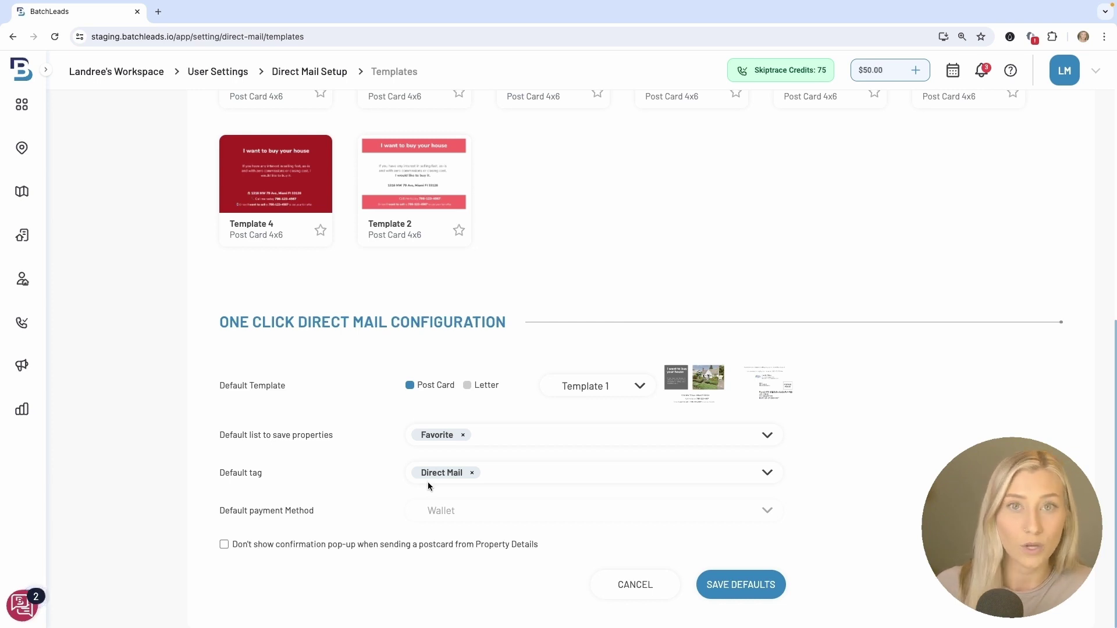
# - Review the default template choices, open Template 1 to examine its postcard design, and return to the direct mail setup
pyautogui.click(612, 395)
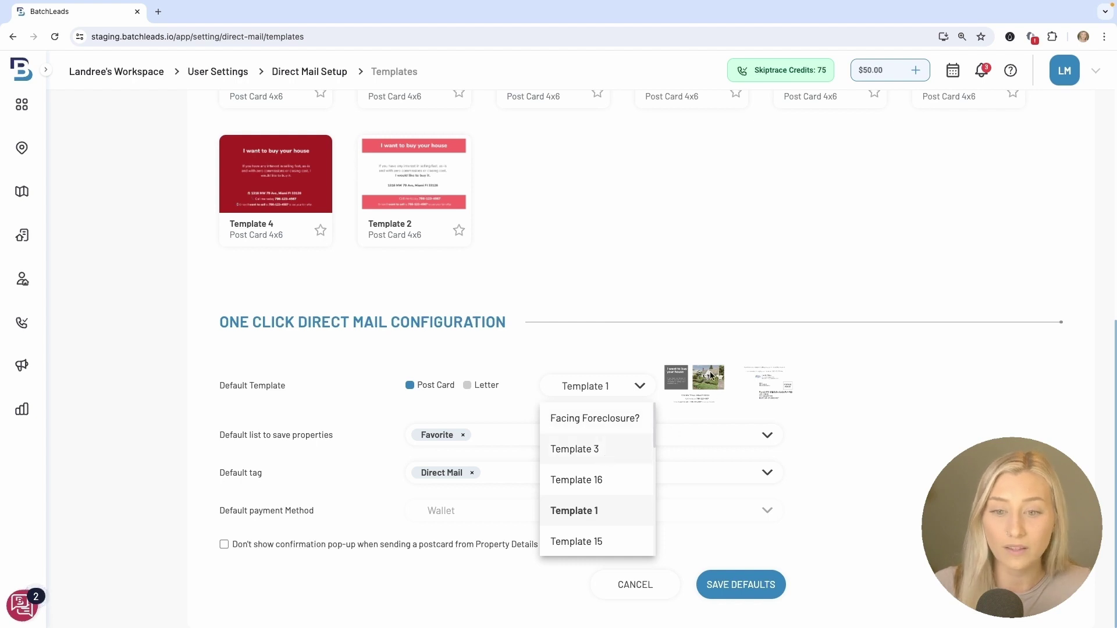
pyautogui.scroll(6, 695, 391)
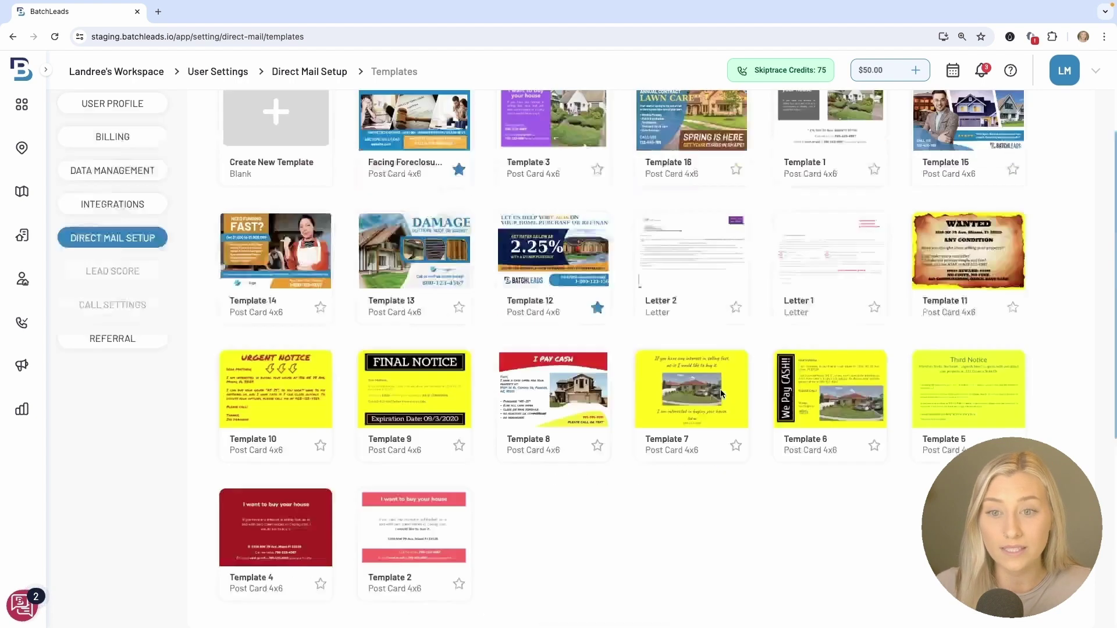
pyautogui.scroll(3, 721, 394)
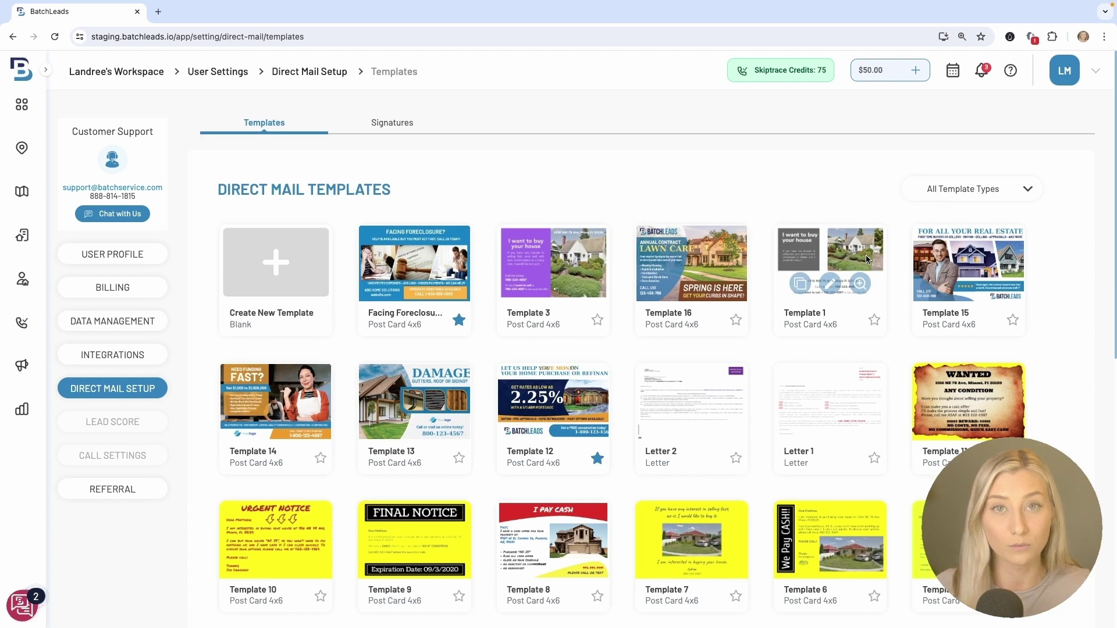
pyautogui.click(831, 283)
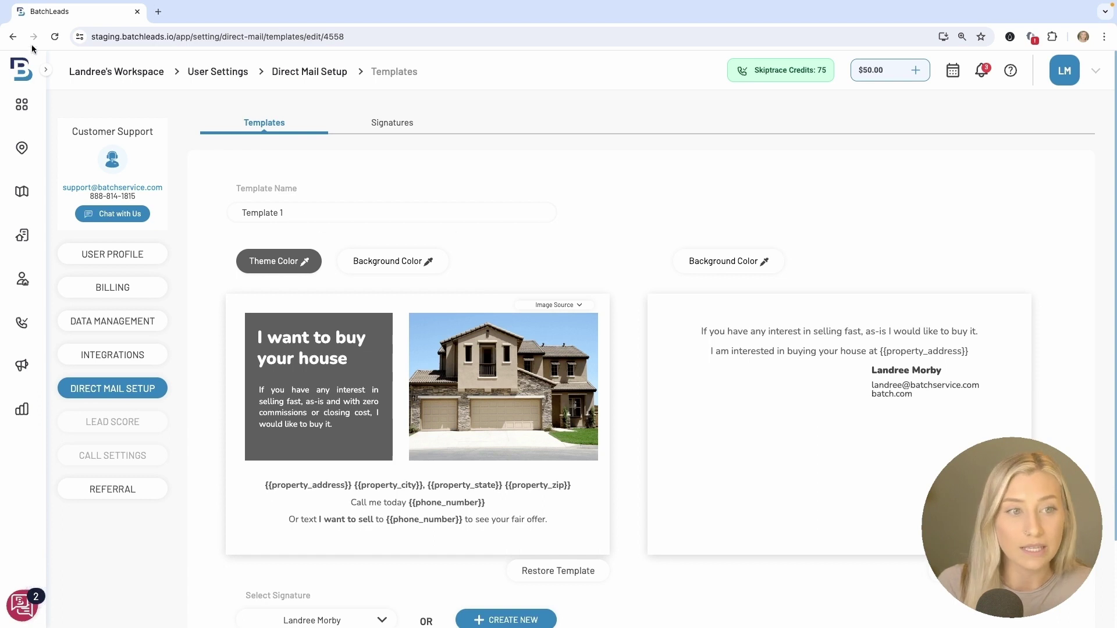
pyautogui.click(108, 388)
# - Set the default tag to Direct Mail in the one-click direct mail configuration, keeping Template 1 as default template, and save the defaults
pyautogui.scroll(-6, 403, 411)
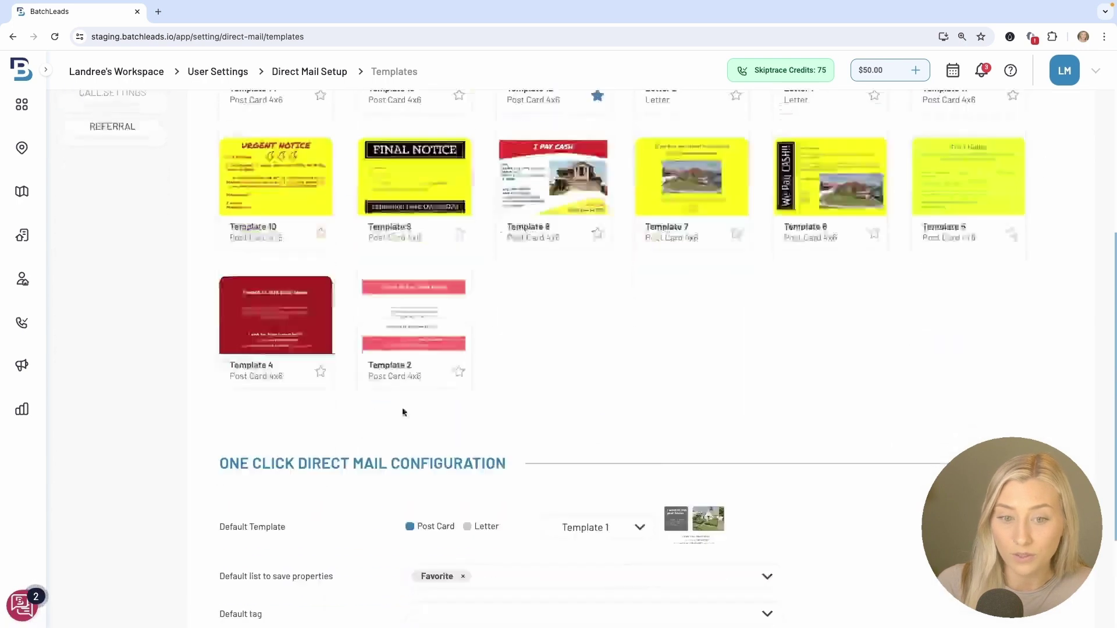
pyautogui.scroll(6, 403, 411)
pyautogui.scroll(-2, 516, 446)
pyautogui.scroll(-6, 516, 446)
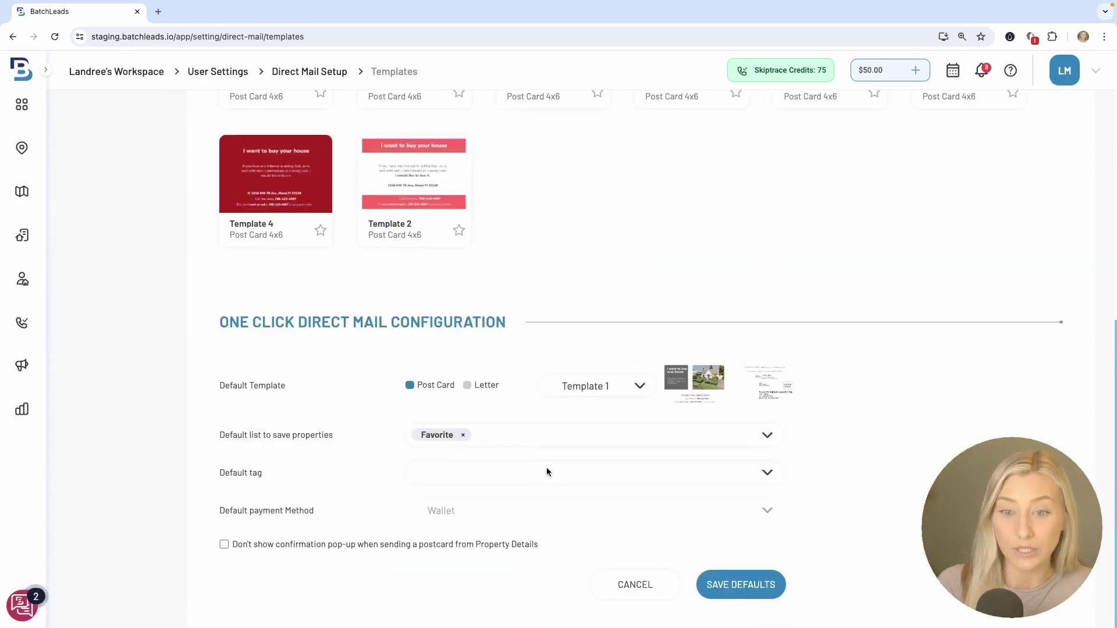
pyautogui.click(618, 389)
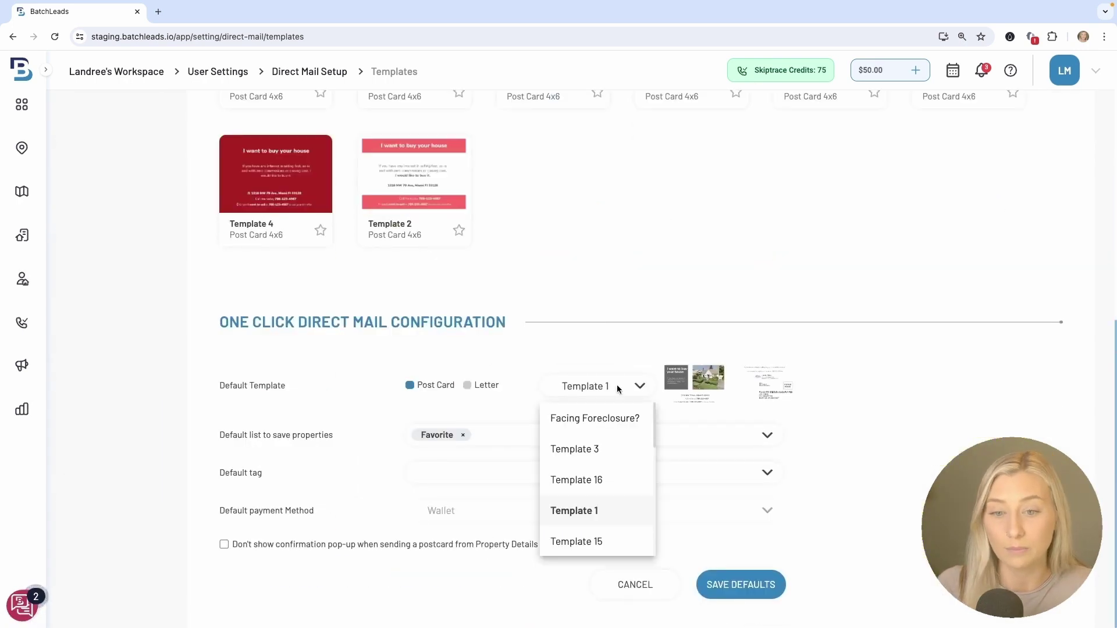
pyautogui.click(617, 389)
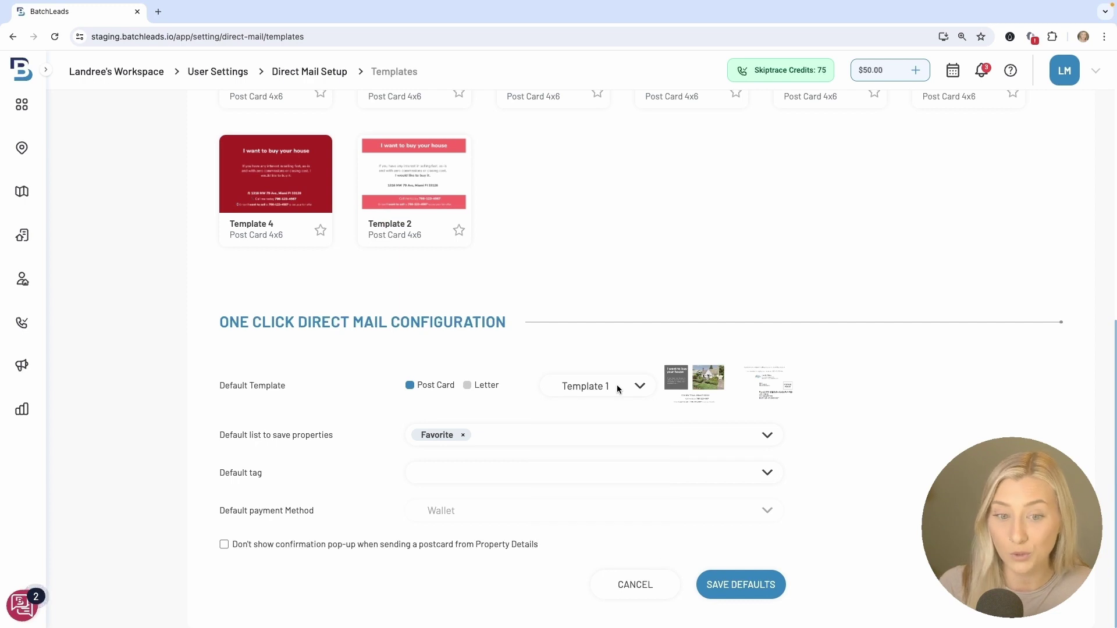
pyautogui.click(455, 481)
pyautogui.click(456, 531)
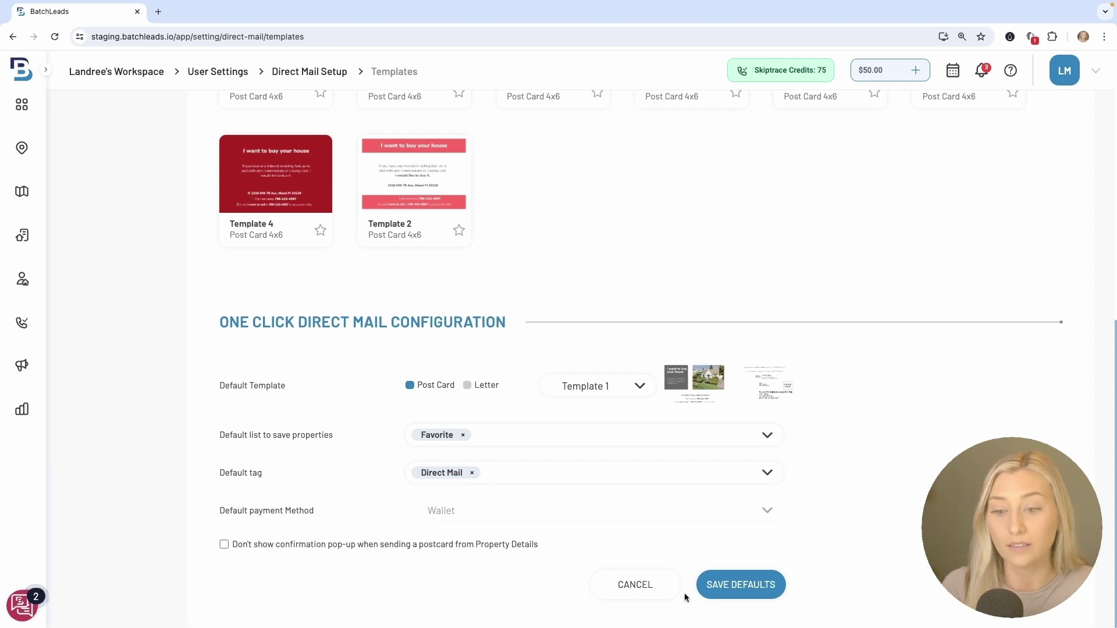
pyautogui.click(732, 596)
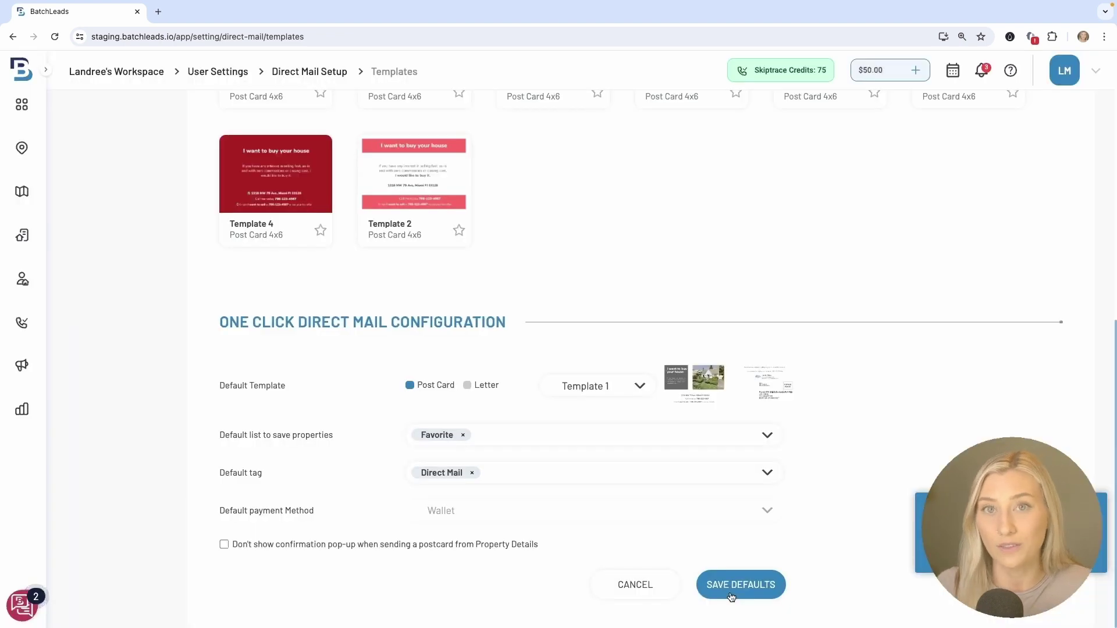
# - Open Template 16 for editing and replace the "ANNUAL CONTRACT" headline on the front with "WE BUY HOUSES"
pyautogui.scroll(10, 613, 361)
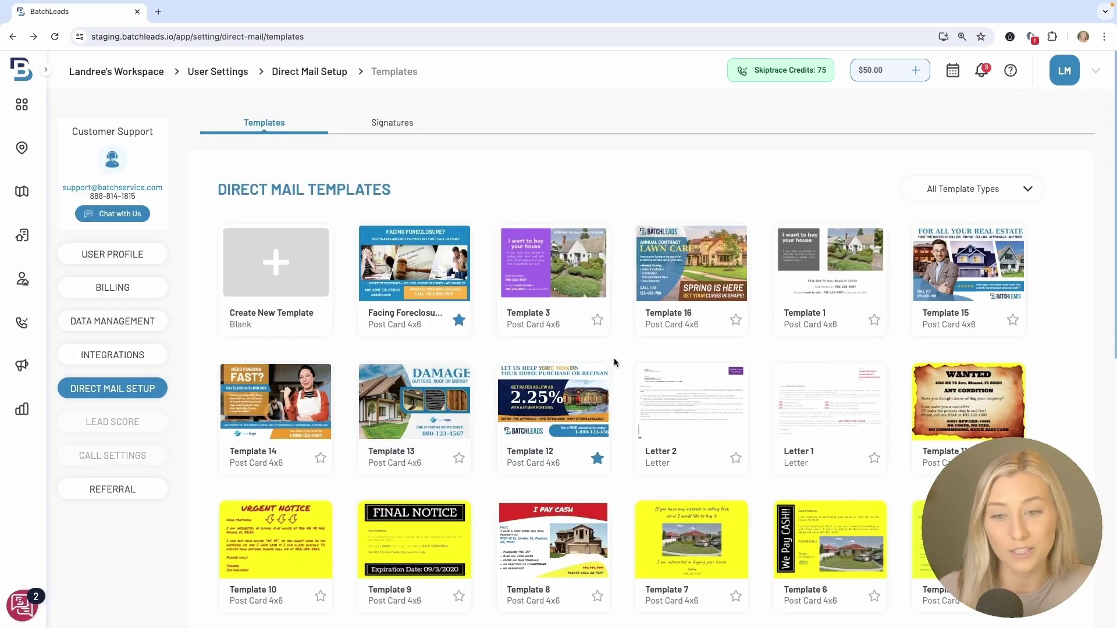
pyautogui.moveTo(700, 284)
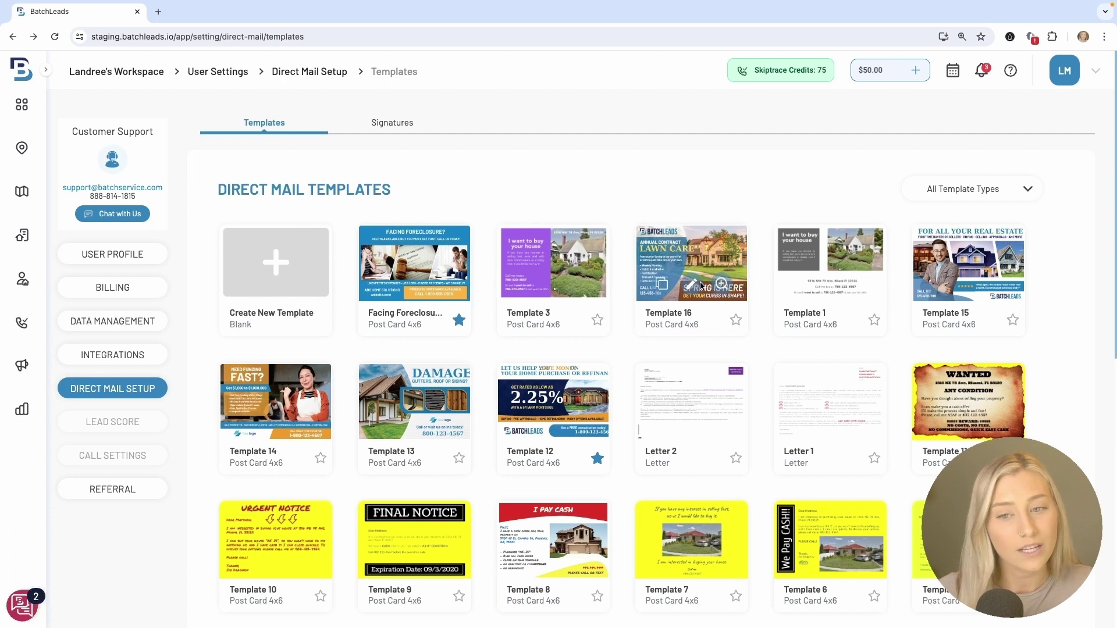
pyautogui.click(691, 285)
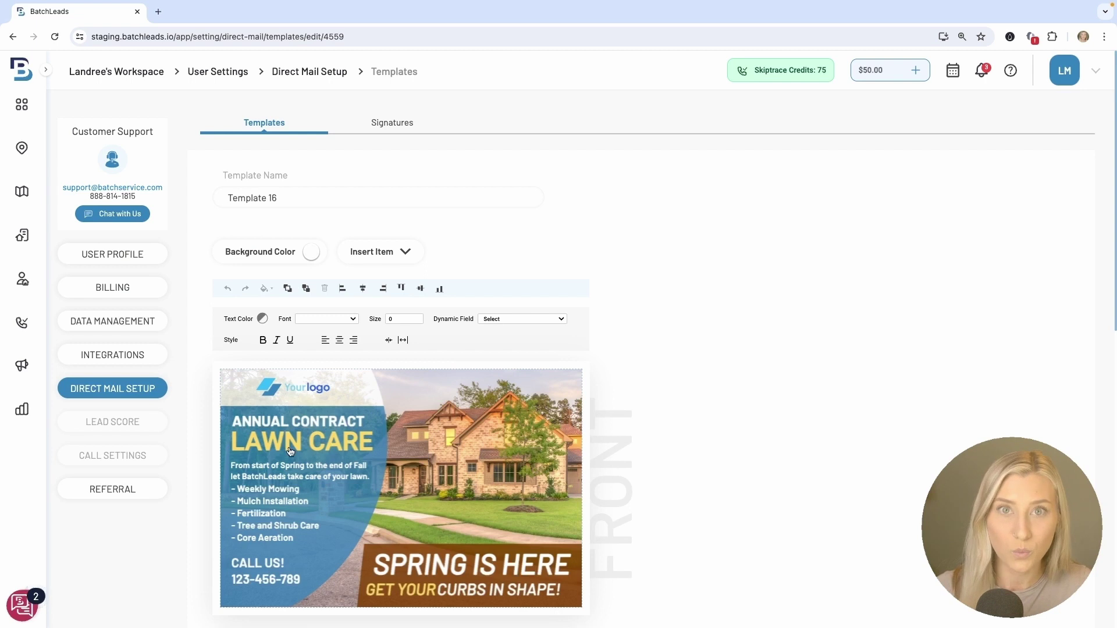
pyautogui.click(328, 426)
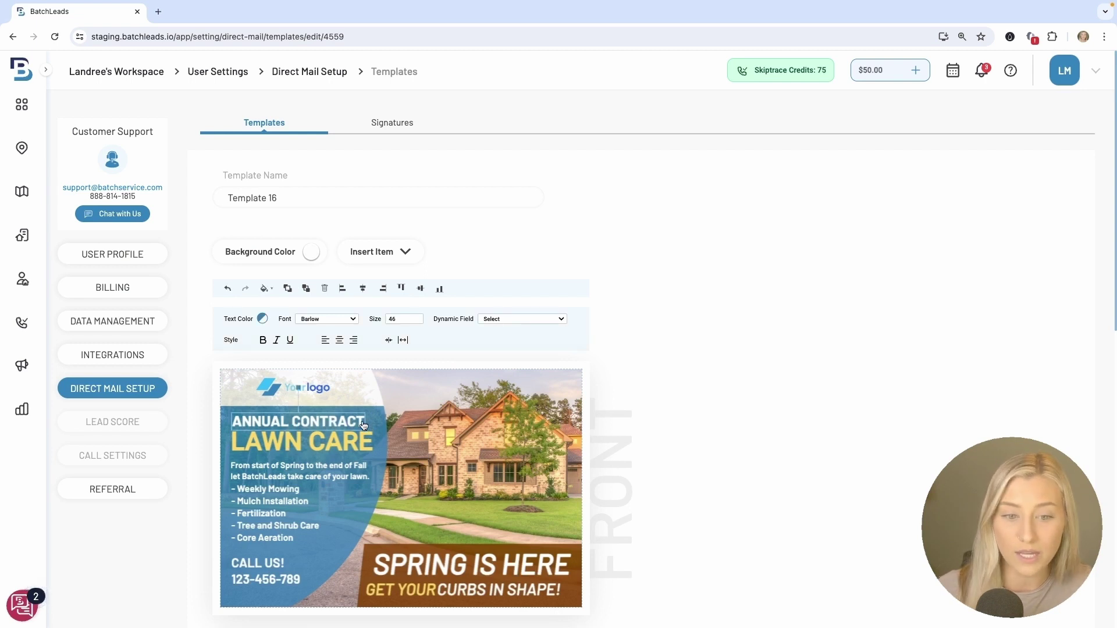
pyautogui.click(362, 422)
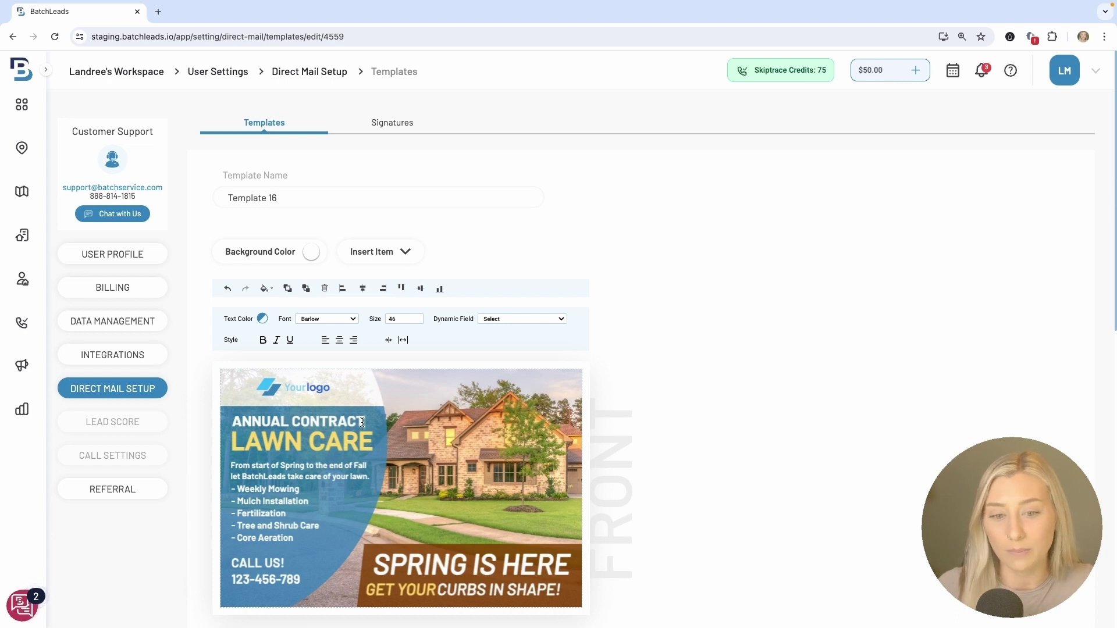
pyautogui.moveTo(365, 421); pyautogui.dragTo(219, 426)
pyautogui.write('WE')
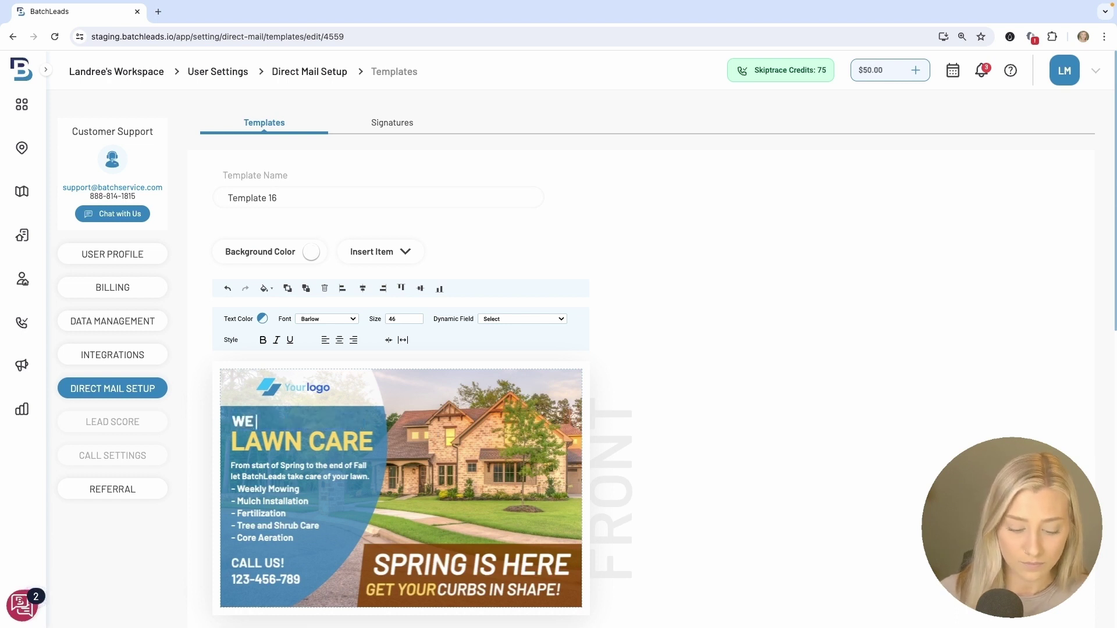
pyautogui.write(' BUY HOUSES')
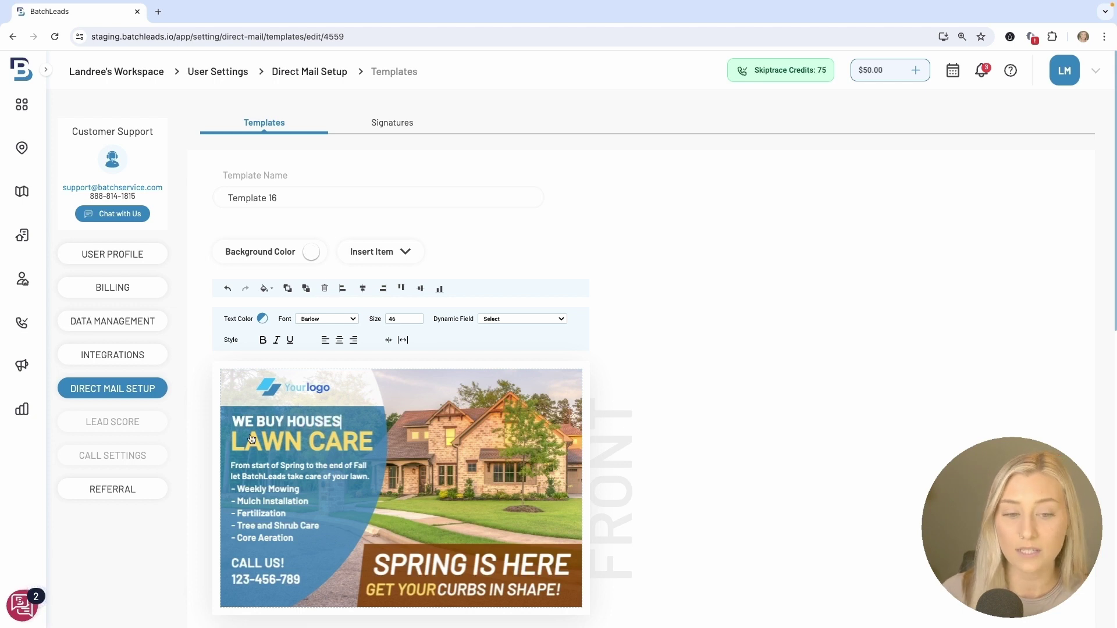
# - Delete the house photo that fills the background of the postcard front
pyautogui.click(324, 447)
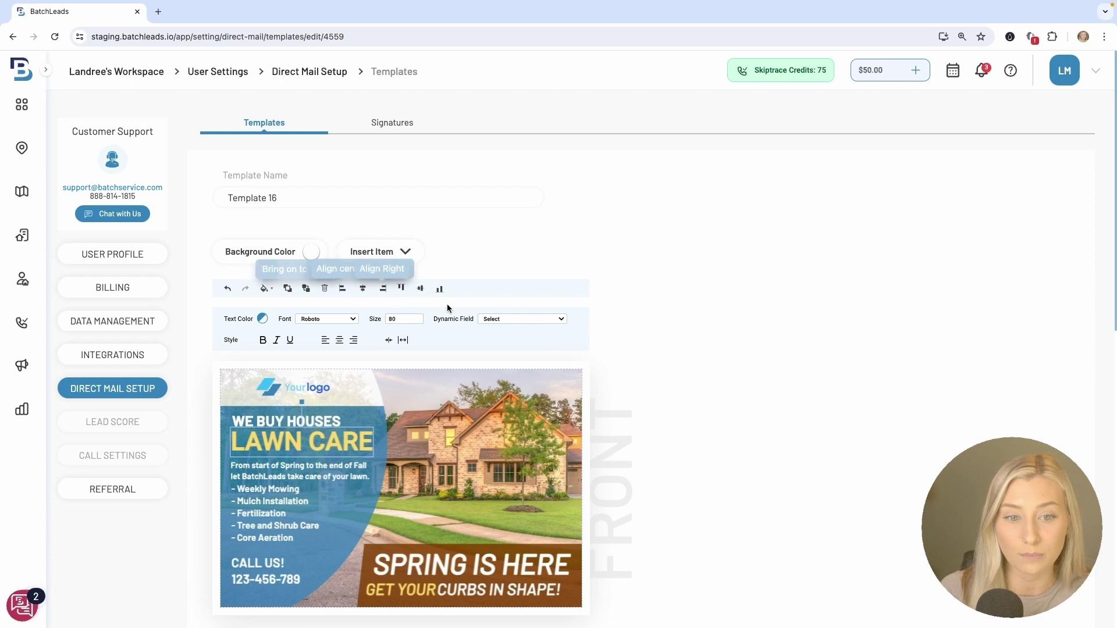
pyautogui.click(445, 426)
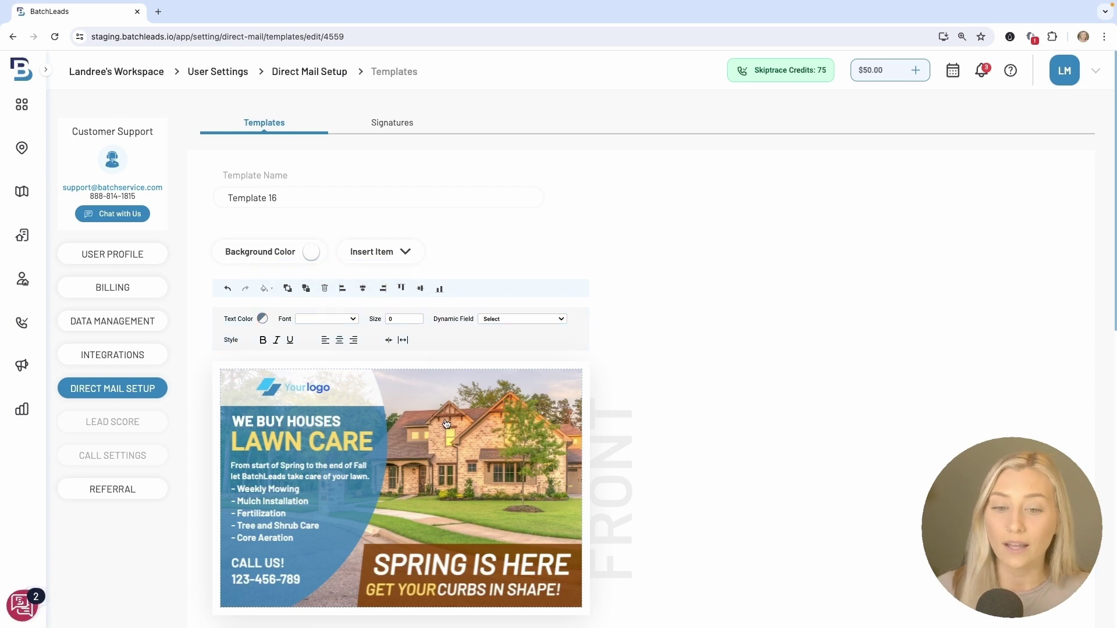
pyautogui.moveTo(458, 476); pyautogui.dragTo(465, 479)
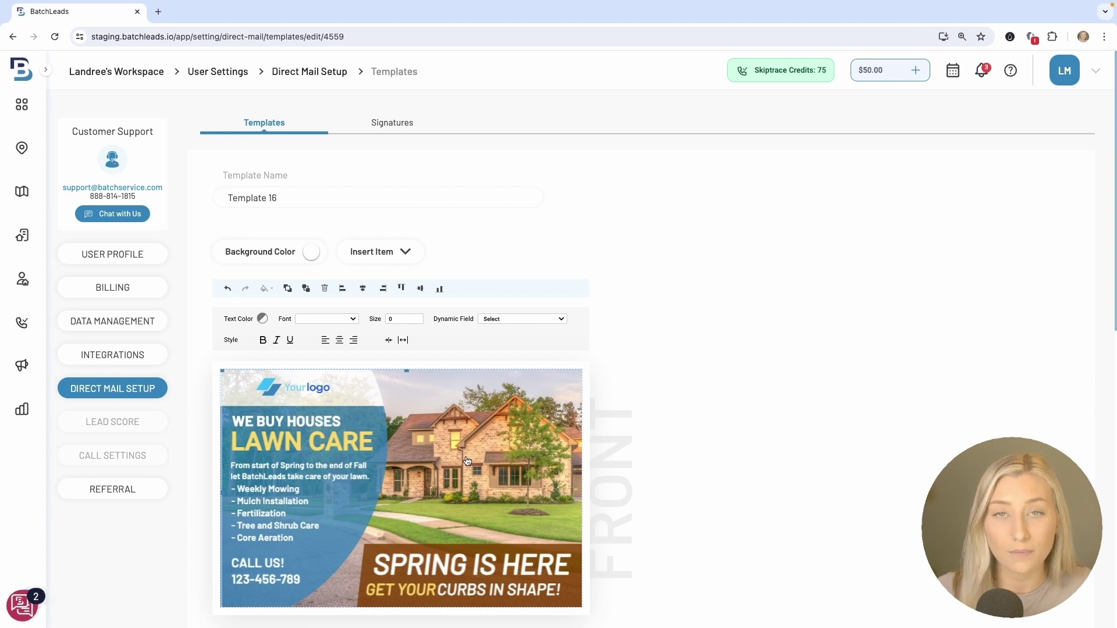
pyautogui.press('Delete')
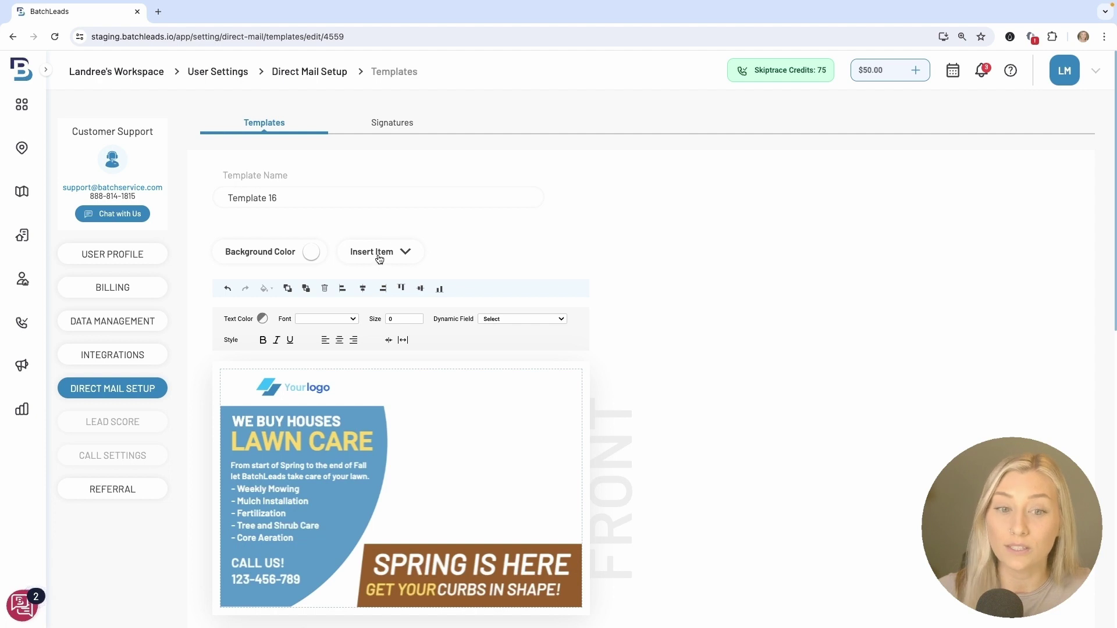
# - Insert a Google Street Image on the postcard front and place it in the empty area beside the headline text
pyautogui.click(379, 259)
pyautogui.moveTo(378, 285)
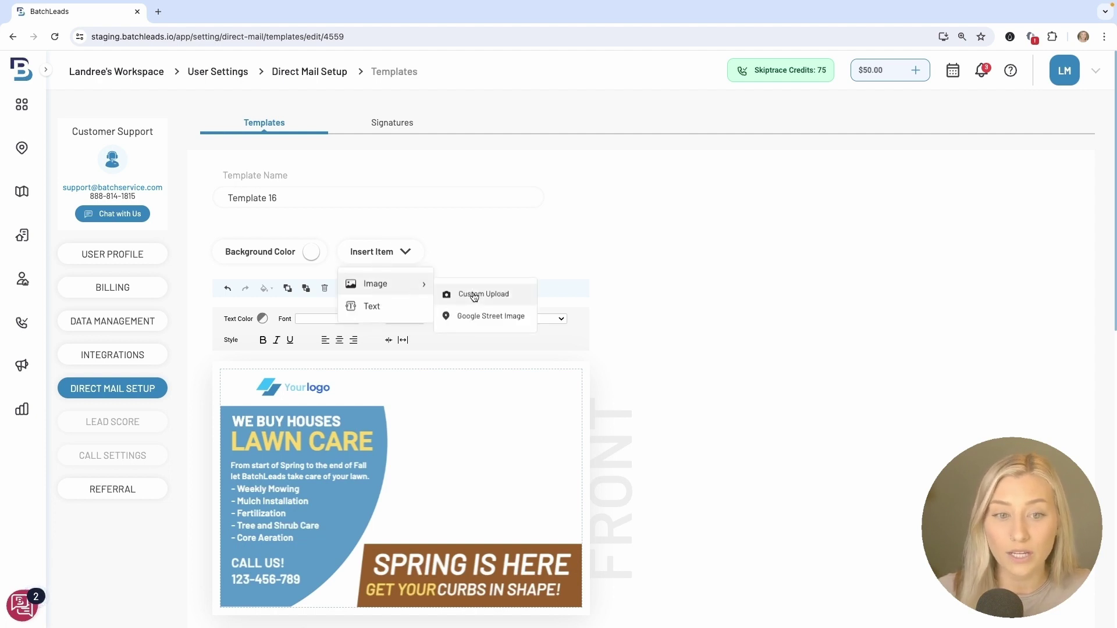
pyautogui.click(475, 317)
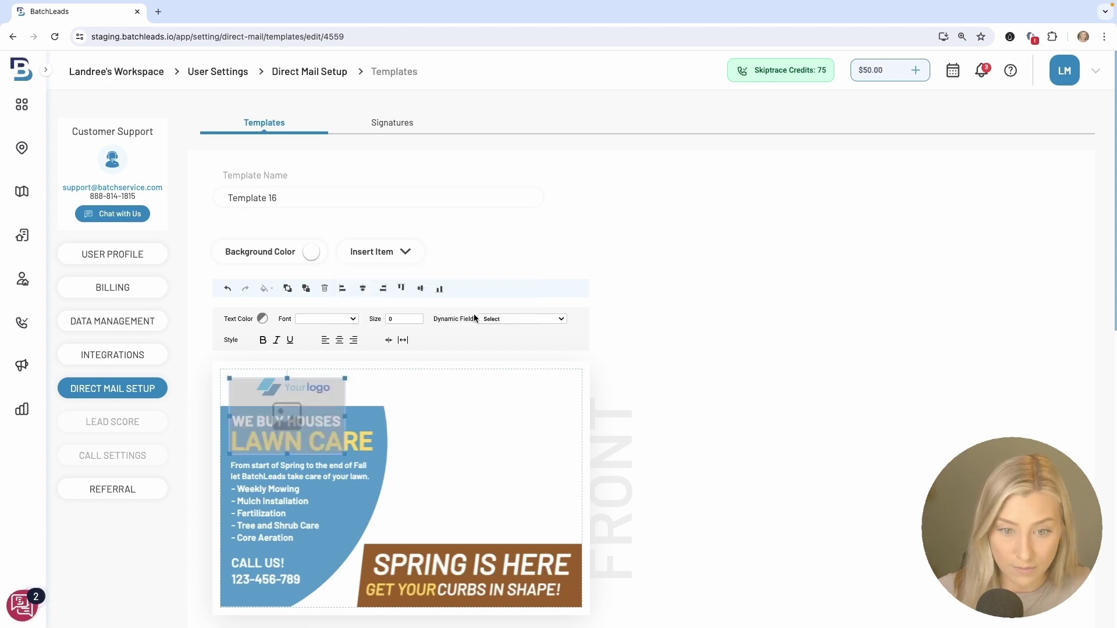
pyautogui.moveTo(300, 416); pyautogui.dragTo(472, 433)
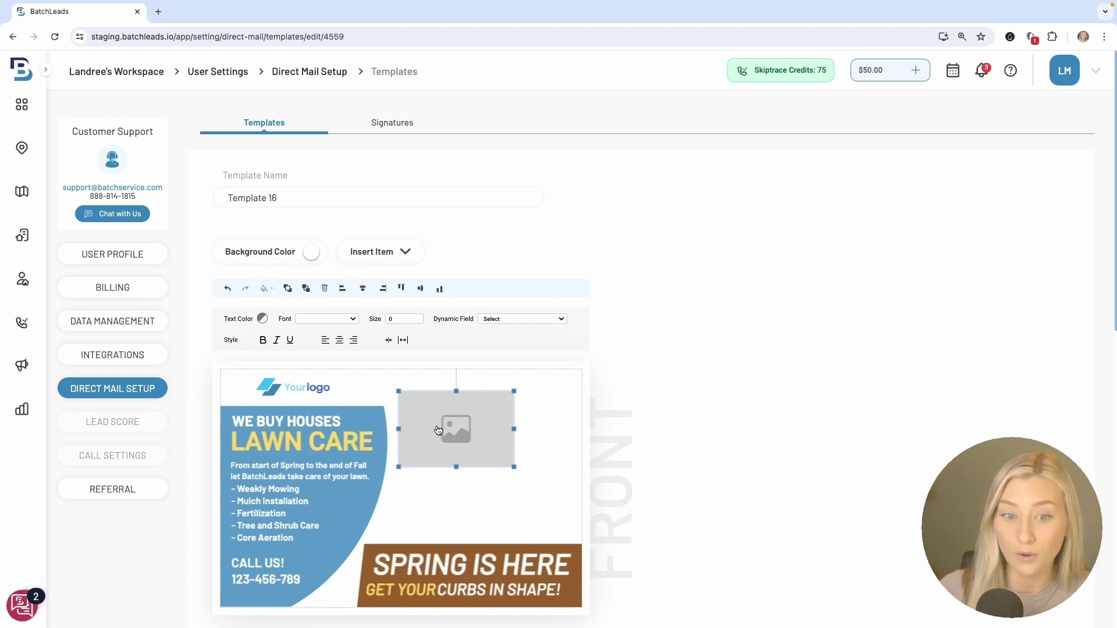
# - Send the street image placeholder behind the other elements and enlarge it to cover the whole postcard front
pyautogui.moveTo(395, 386); pyautogui.dragTo(330, 396)
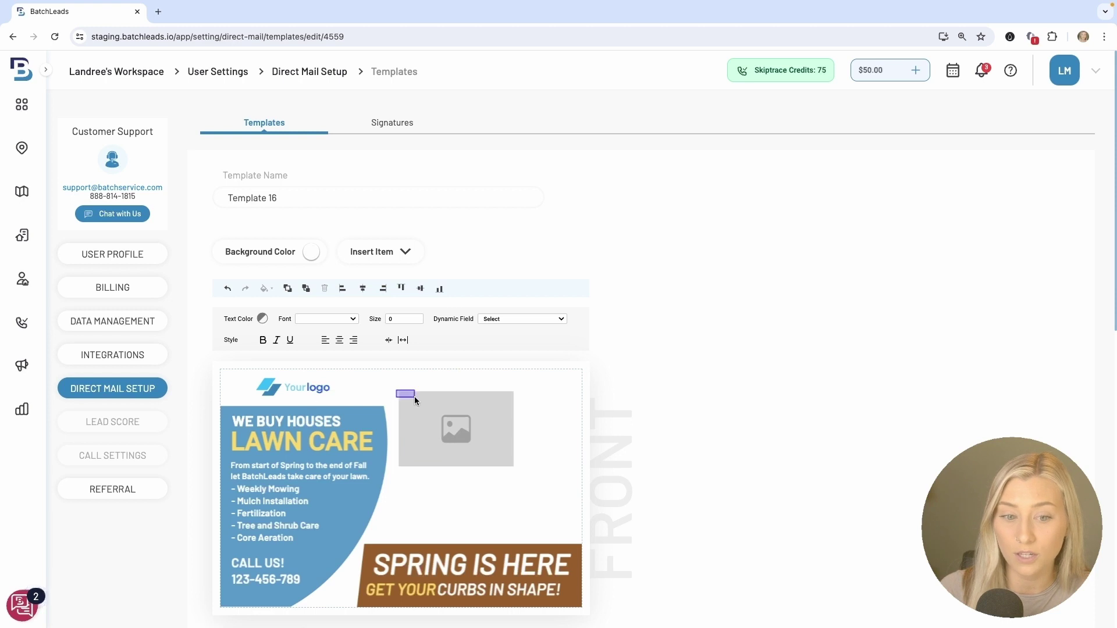
pyautogui.click(424, 428)
pyautogui.moveTo(415, 397); pyautogui.dragTo(219, 386)
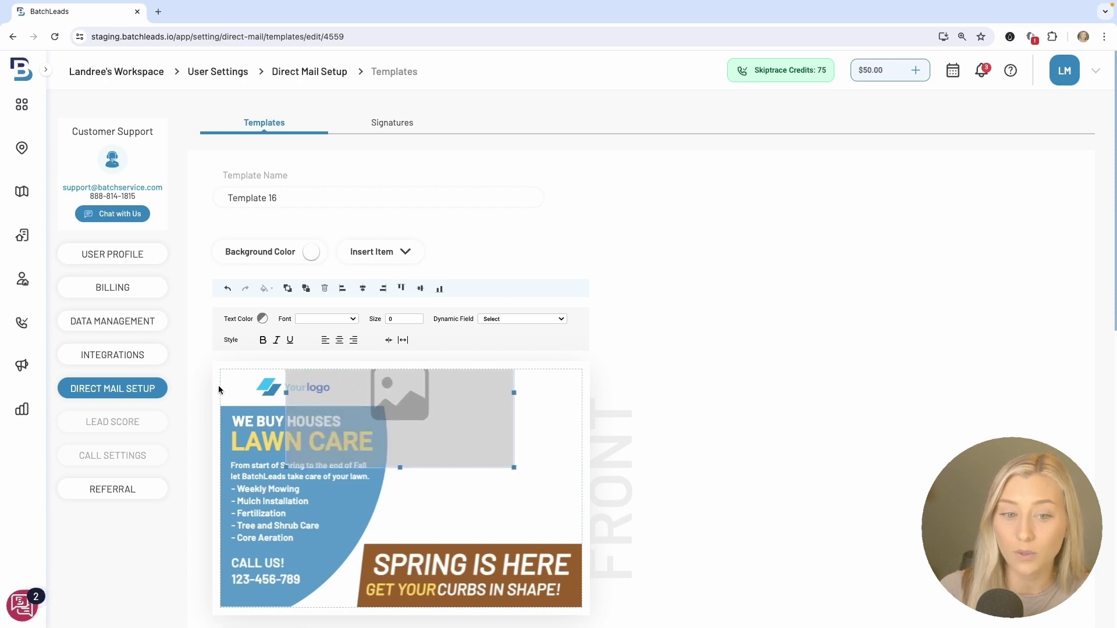
pyautogui.moveTo(431, 416); pyautogui.dragTo(482, 494)
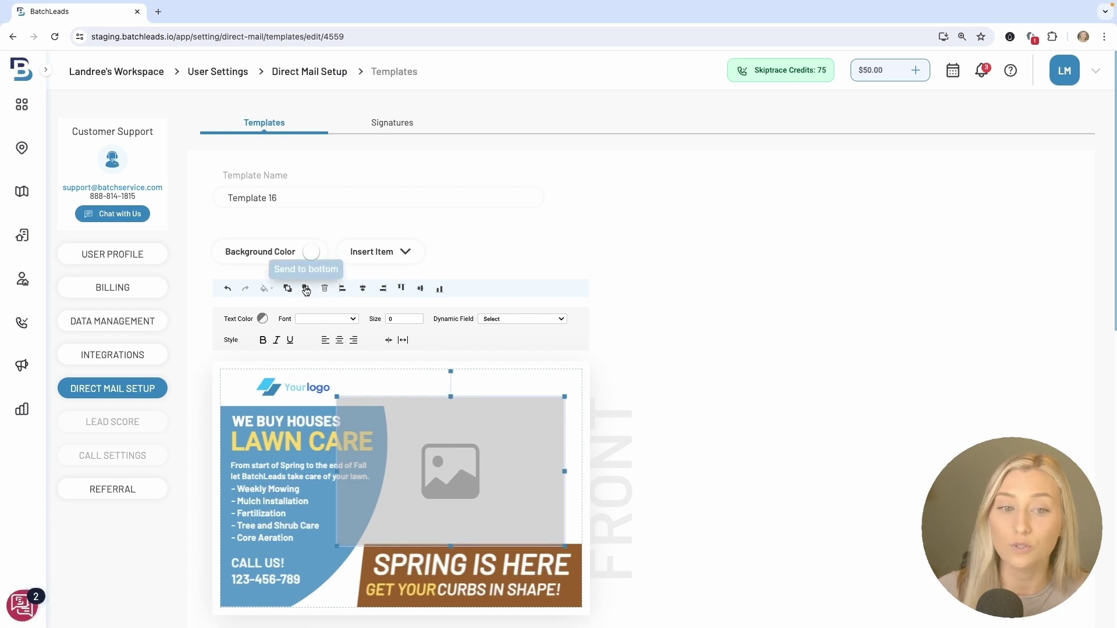
pyautogui.click(306, 289)
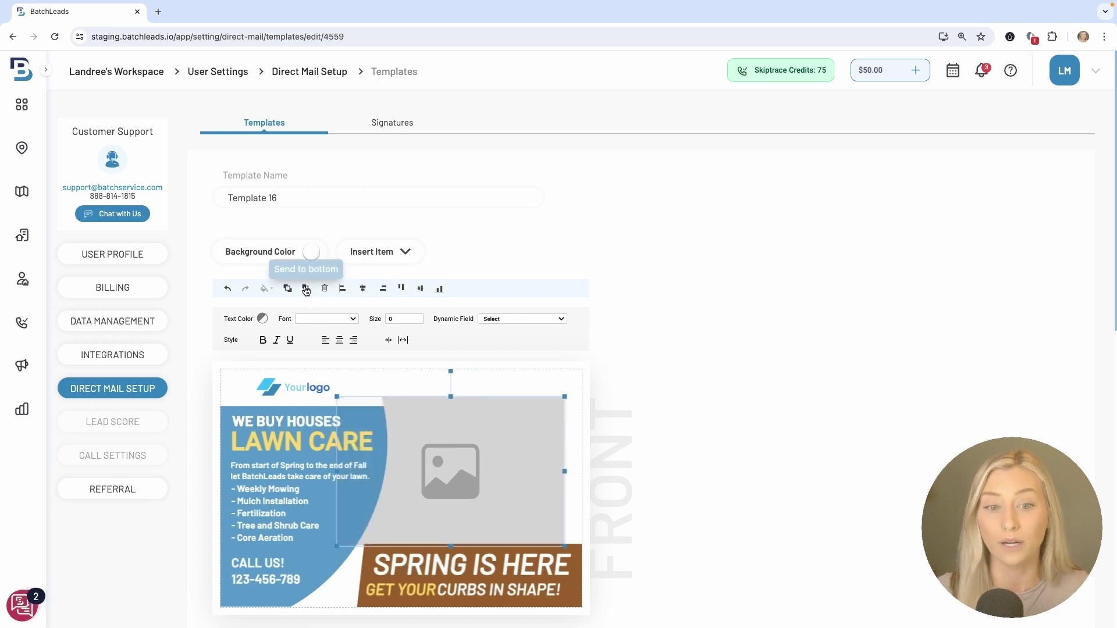
pyautogui.moveTo(450, 462); pyautogui.dragTo(334, 433)
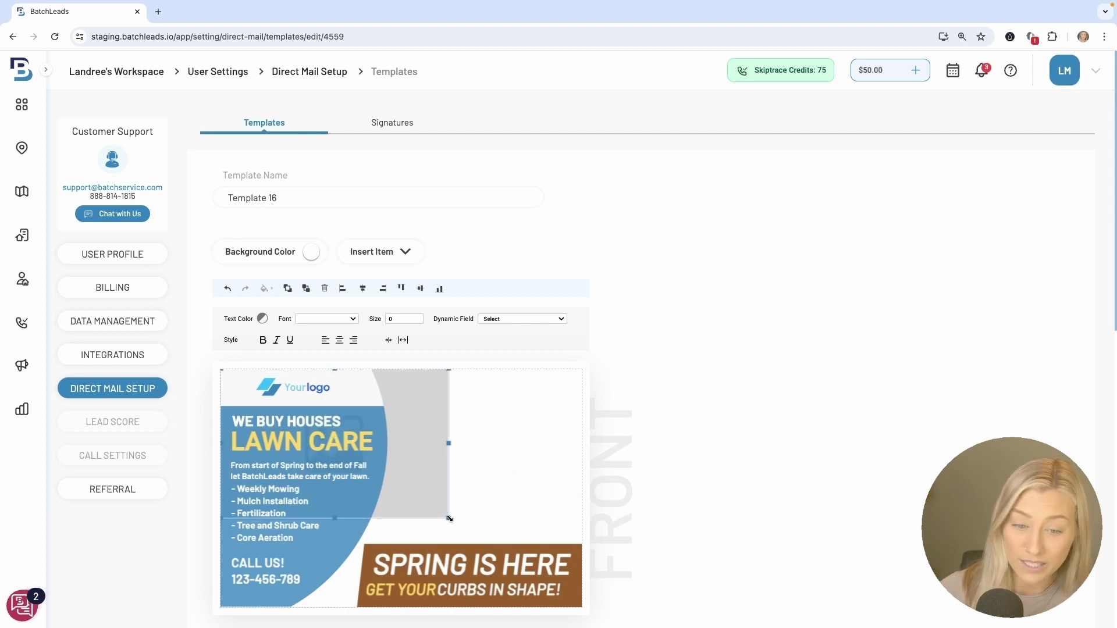
pyautogui.moveTo(452, 517); pyautogui.dragTo(566, 626)
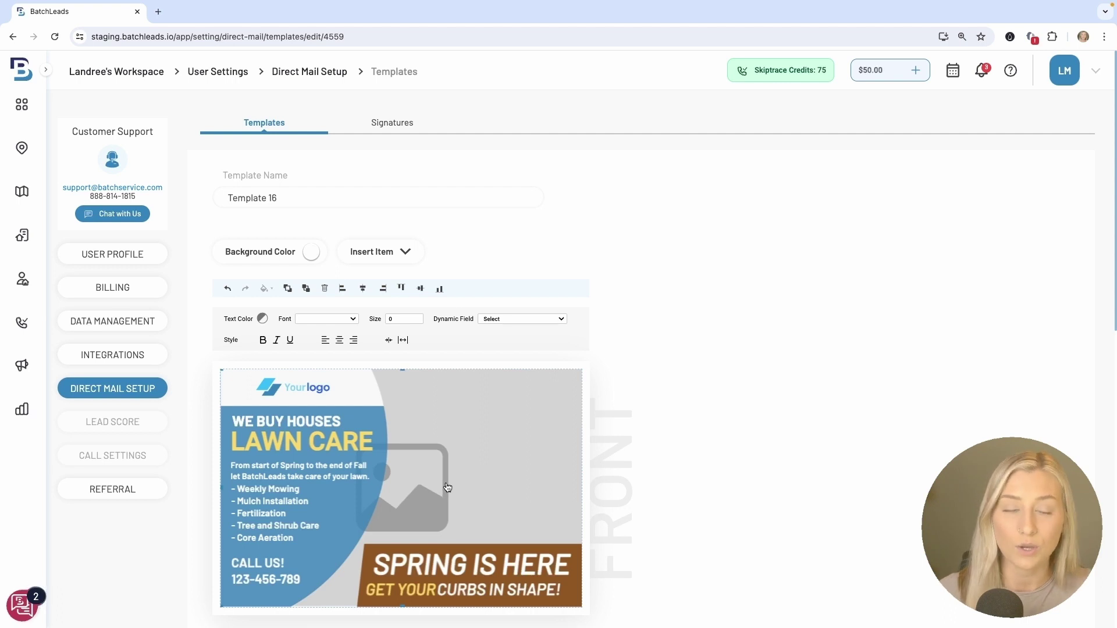
# - Look over the back side of the postcard and return to the template list
pyautogui.scroll(-4, 449, 485)
pyautogui.scroll(-7, 450, 425)
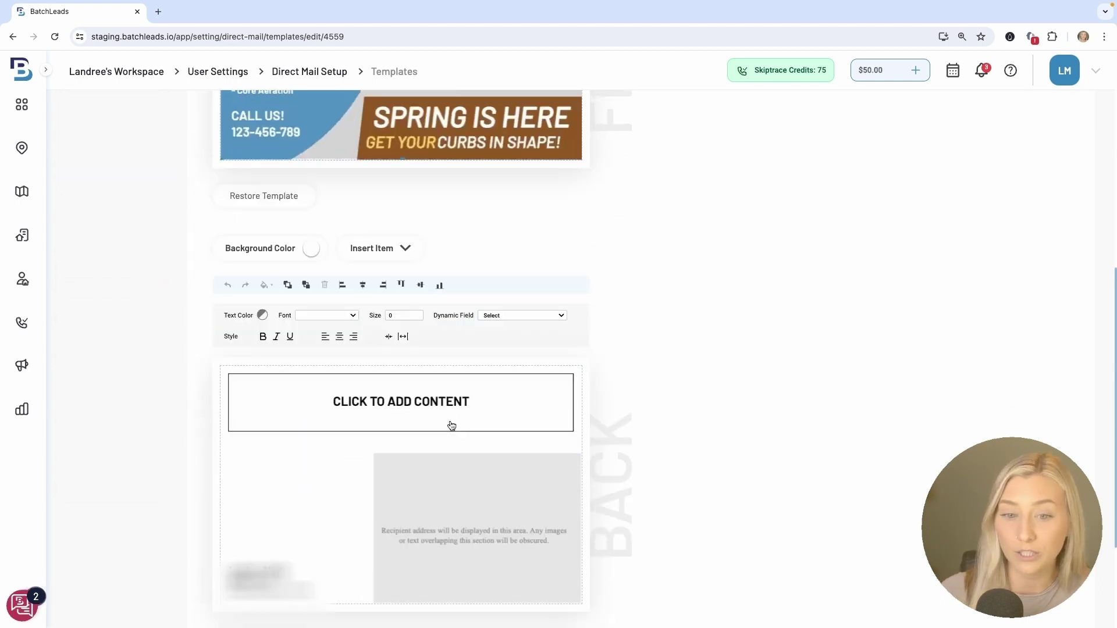
pyautogui.click(719, 602)
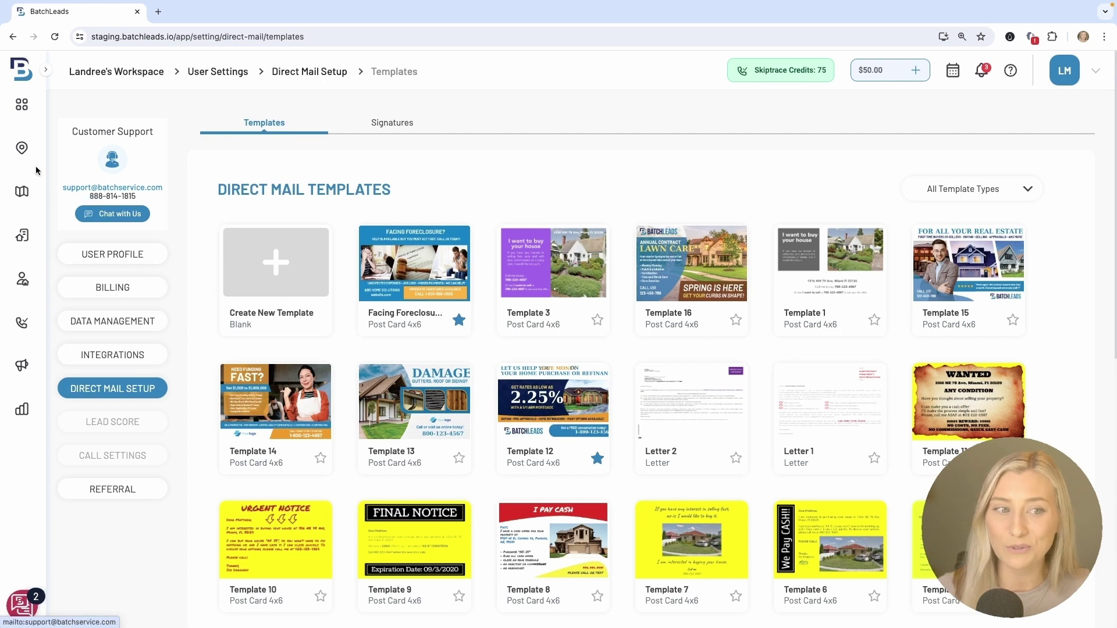
# - Open Property Search and search for properties in Phoenix, AZ, USA
pyautogui.click(23, 150)
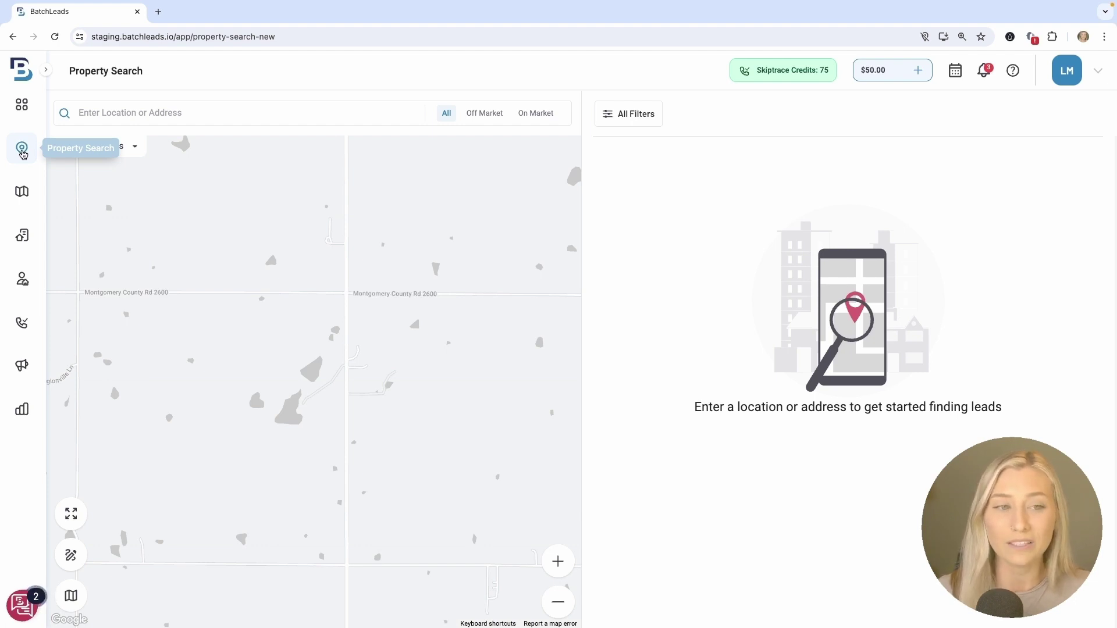
pyautogui.click(83, 113)
pyautogui.write('p')
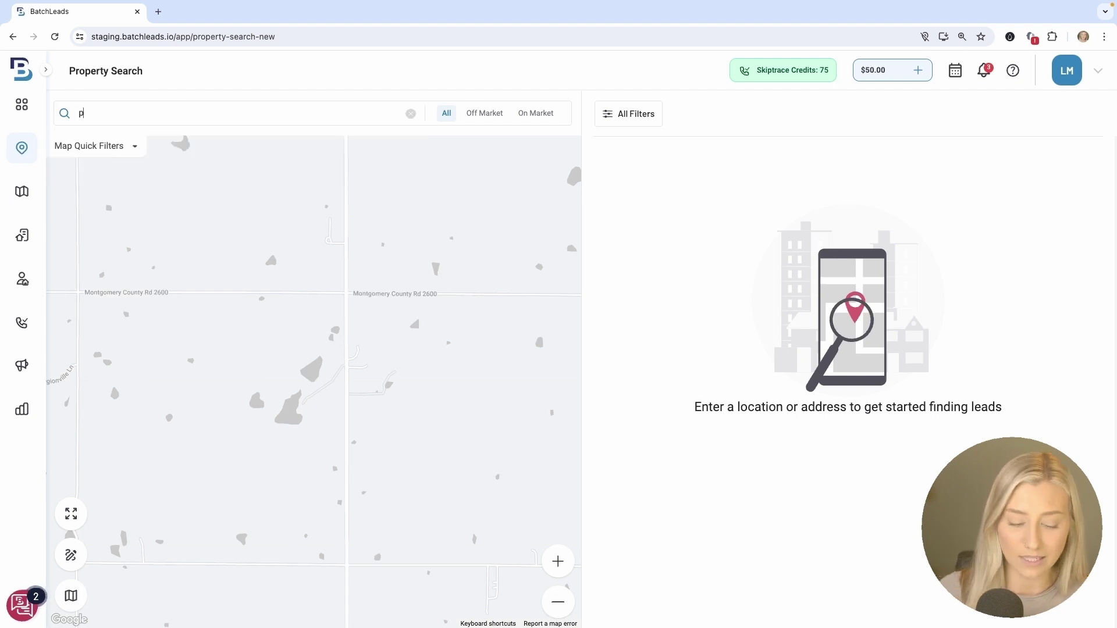
pyautogui.write('hoenix')
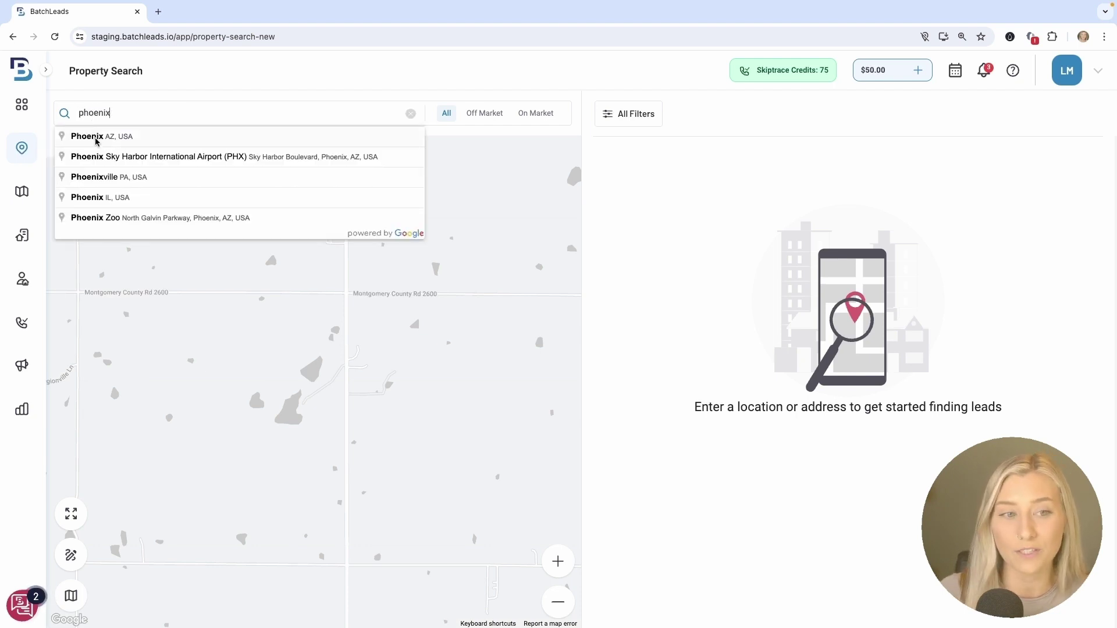
pyautogui.click(96, 142)
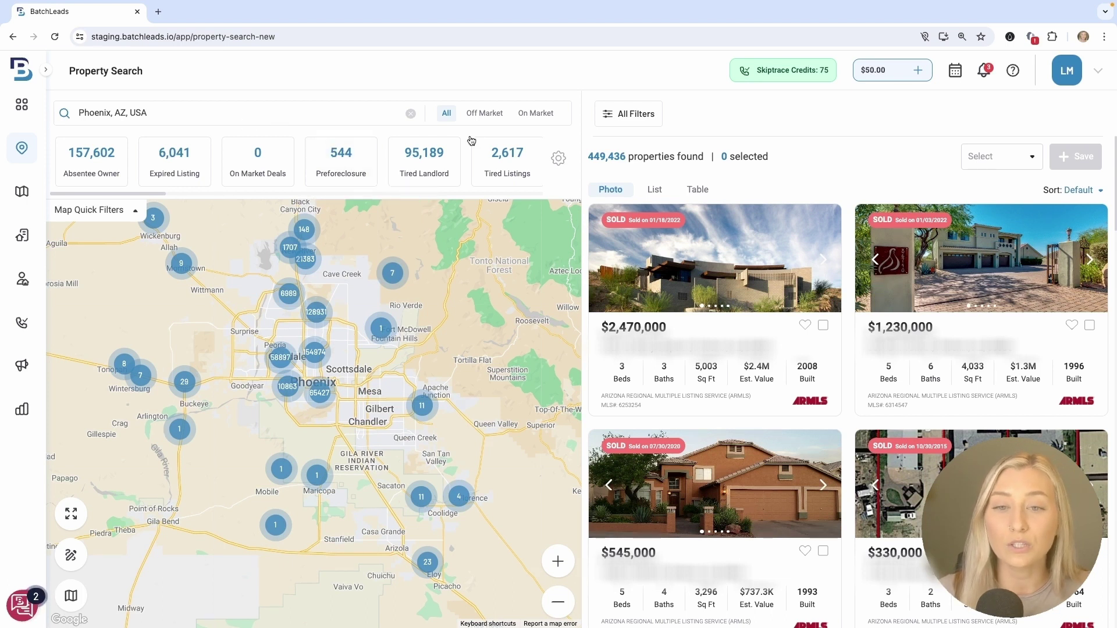
# - Look over the available filter categories and narrow the Phoenix results to Preforeclosure properties with the map quick filter
pyautogui.click(642, 121)
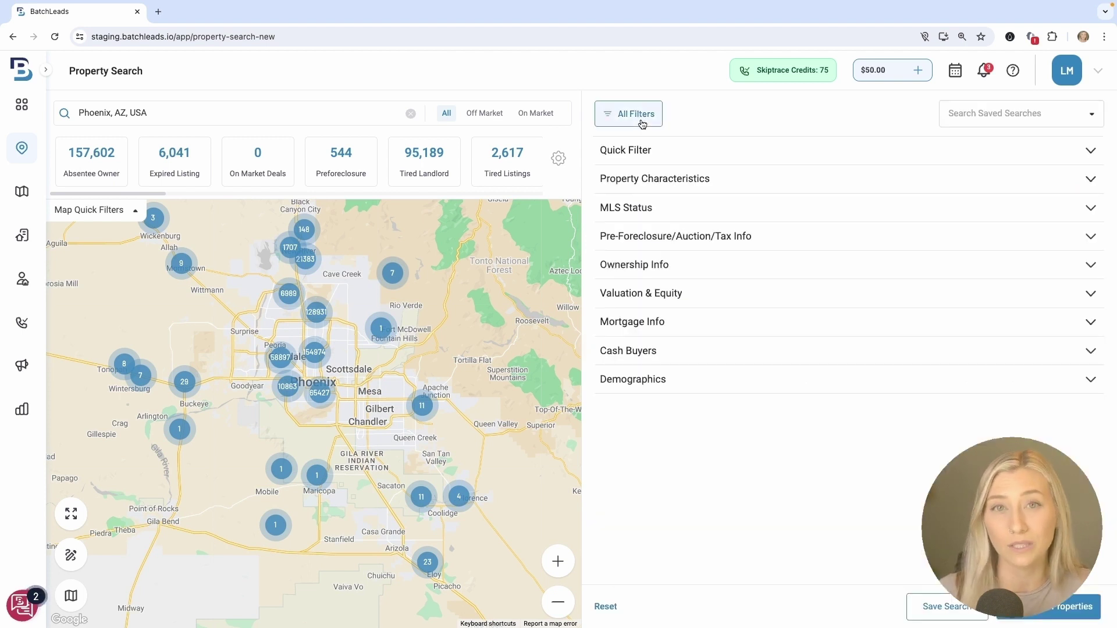
pyautogui.click(641, 122)
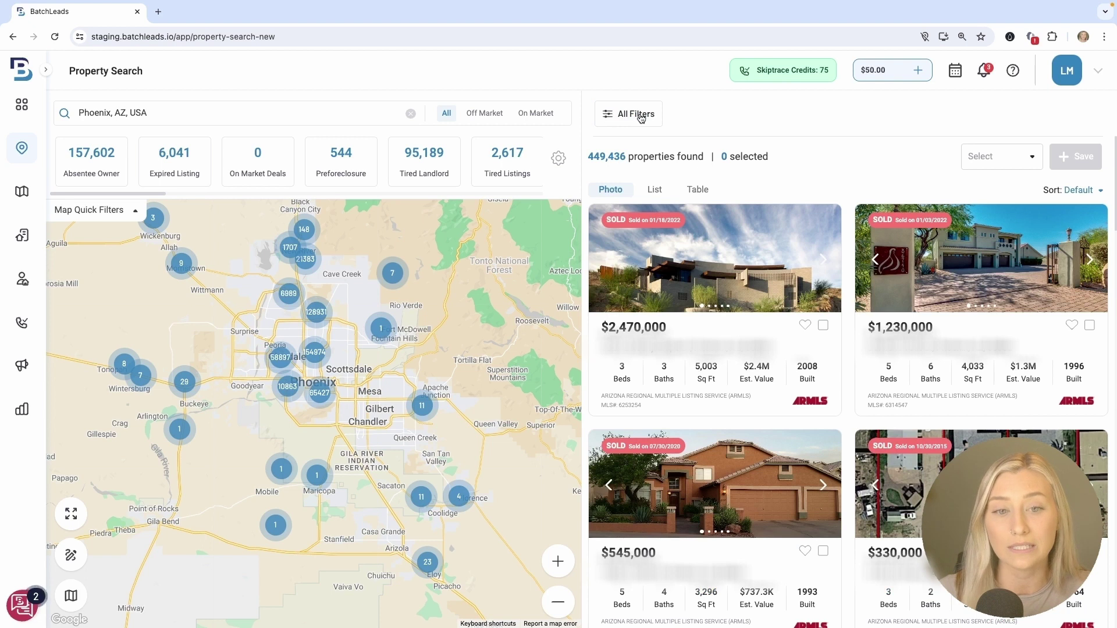
pyautogui.click(349, 173)
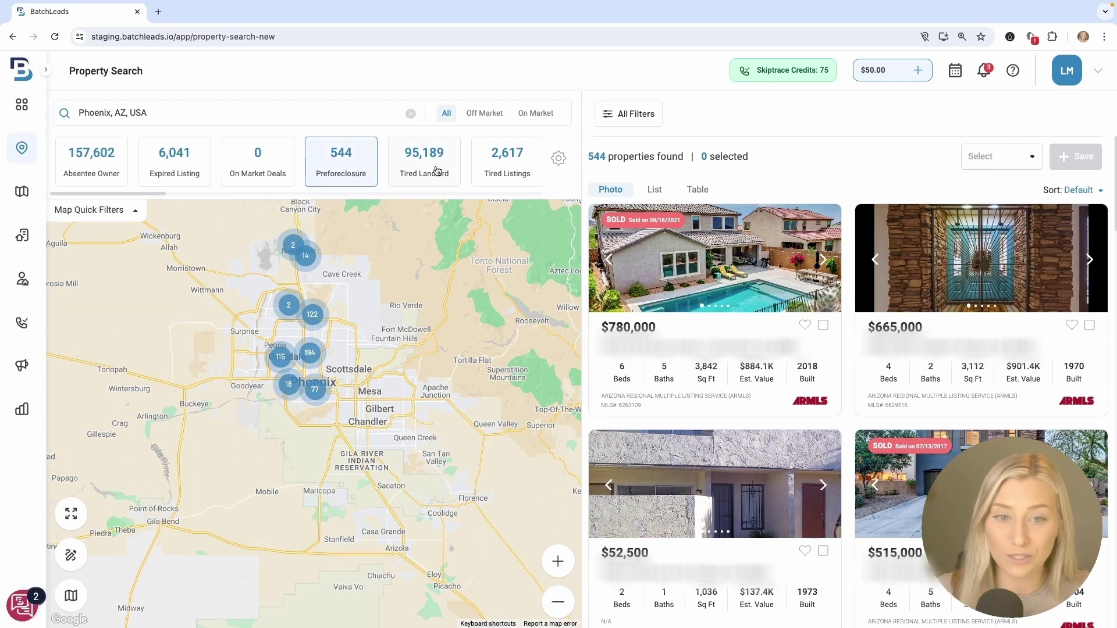
pyautogui.moveTo(435, 175)
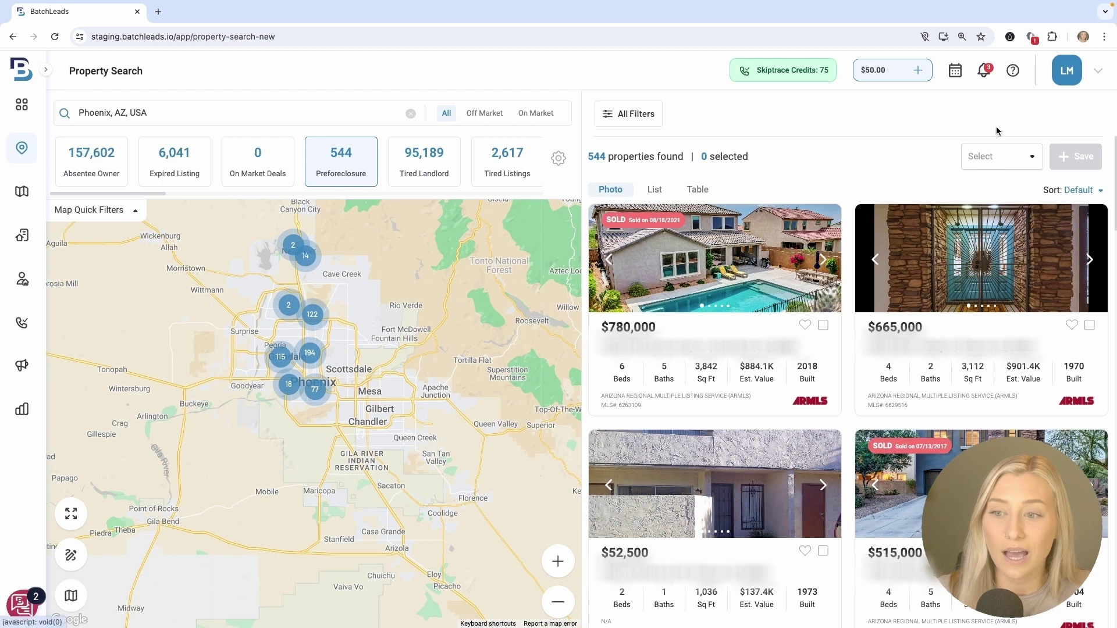
# - Select 100 of the Phoenix preforeclosure properties by number of properties
pyautogui.click(1008, 154)
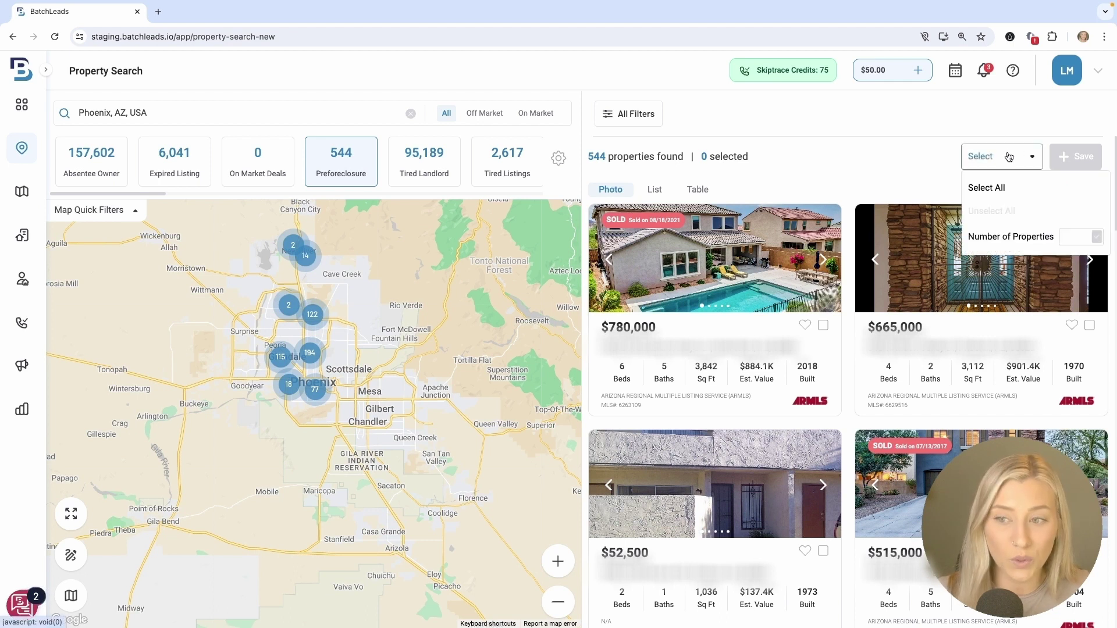
pyautogui.click(1079, 238)
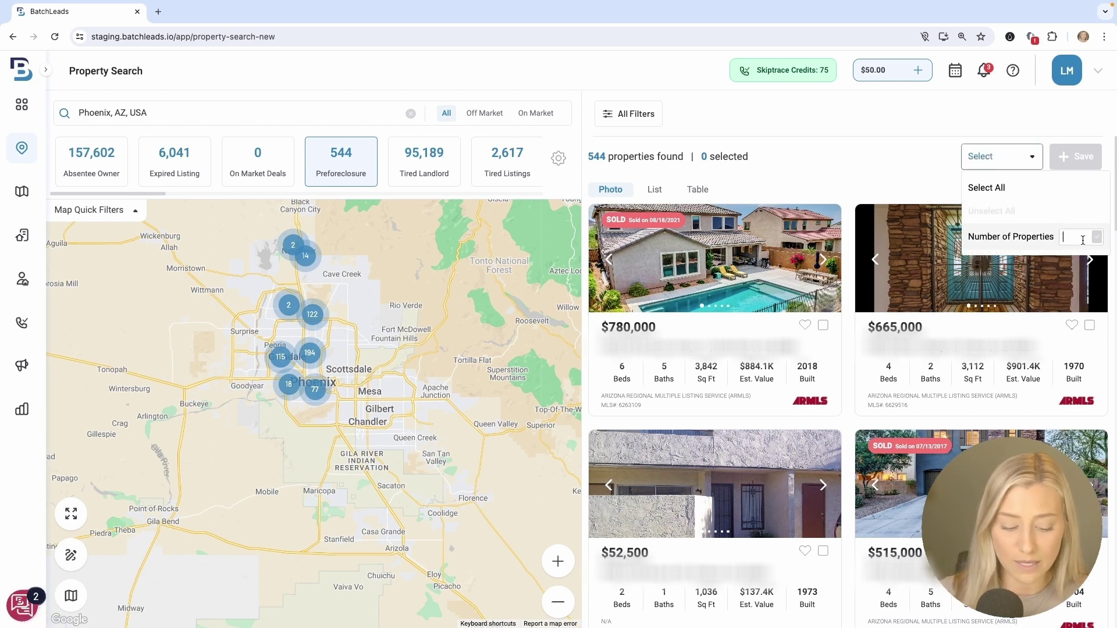
pyautogui.write('100')
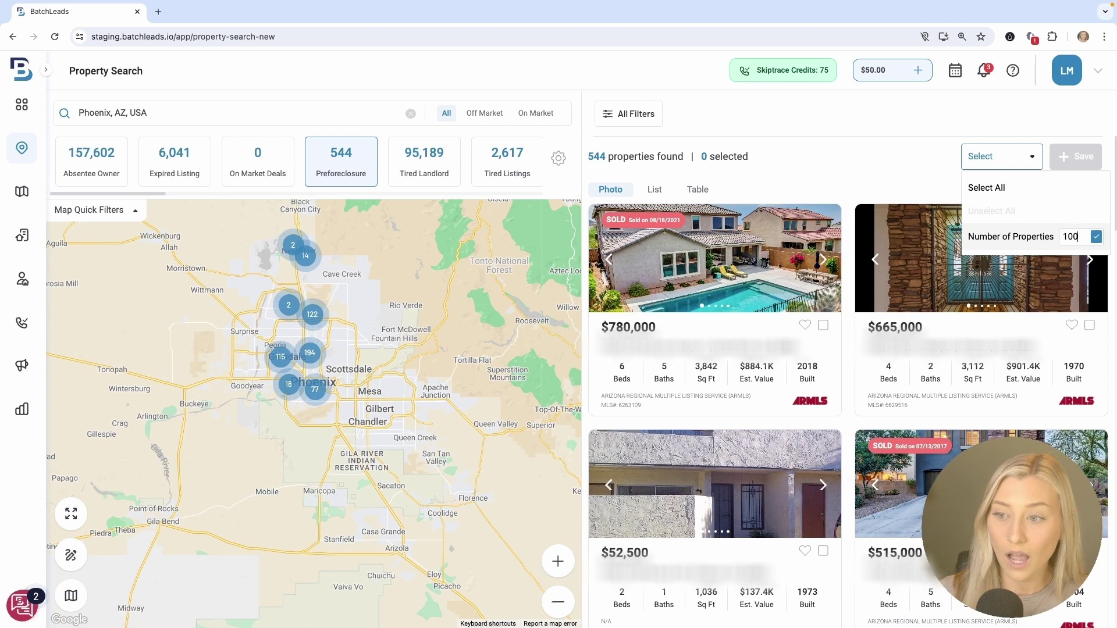
pyautogui.click(1097, 239)
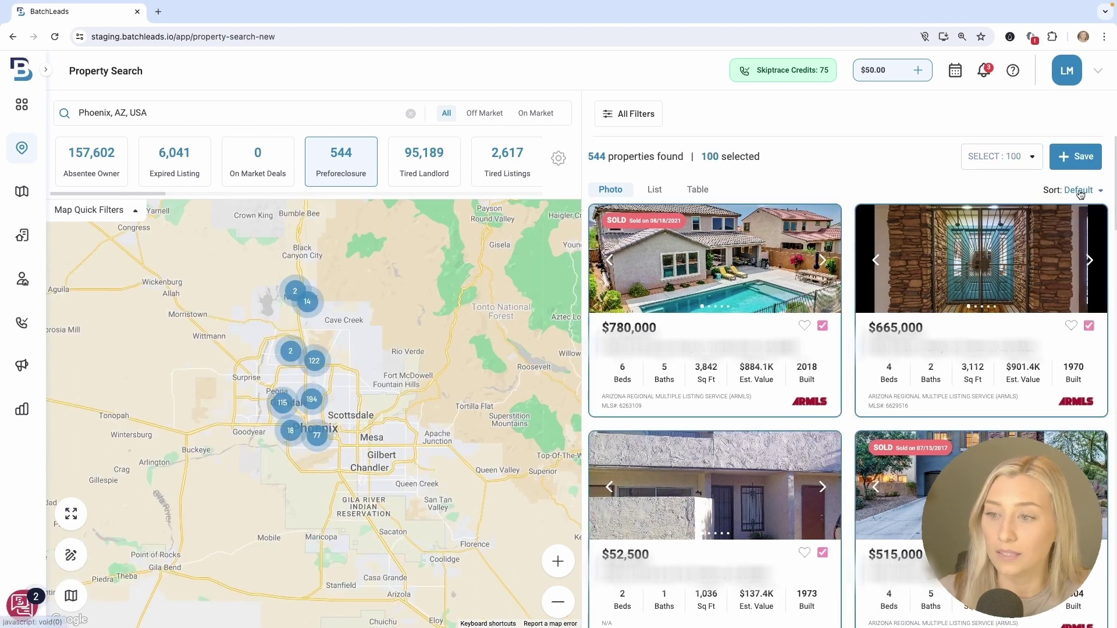
# - Start saving the selected properties and assign them to a new property list named Preforeclosure
pyautogui.click(1080, 156)
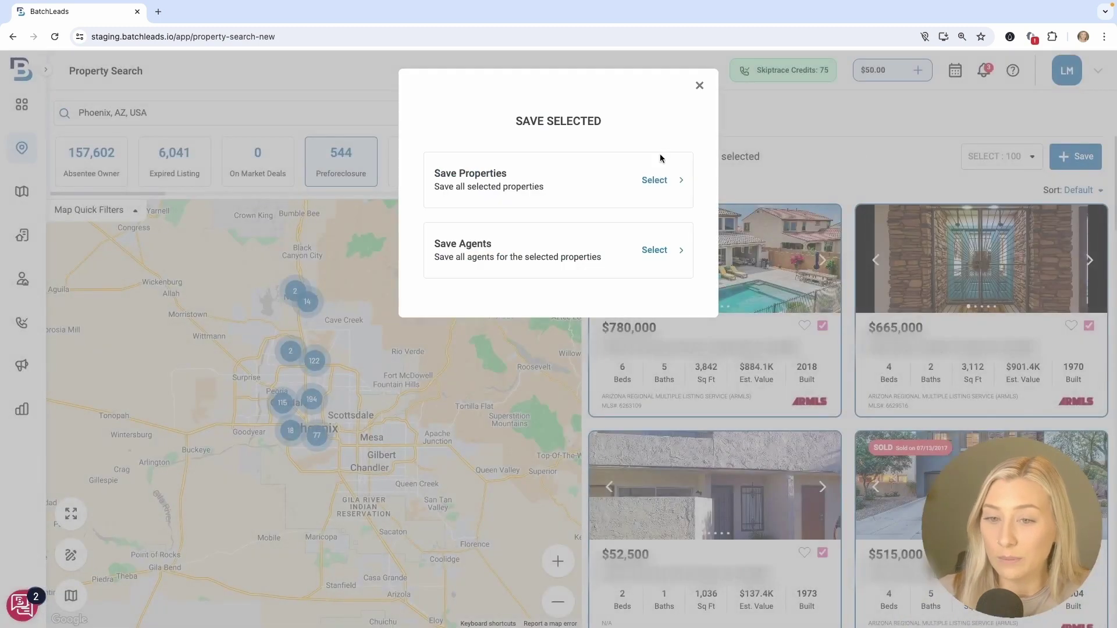
pyautogui.click(660, 181)
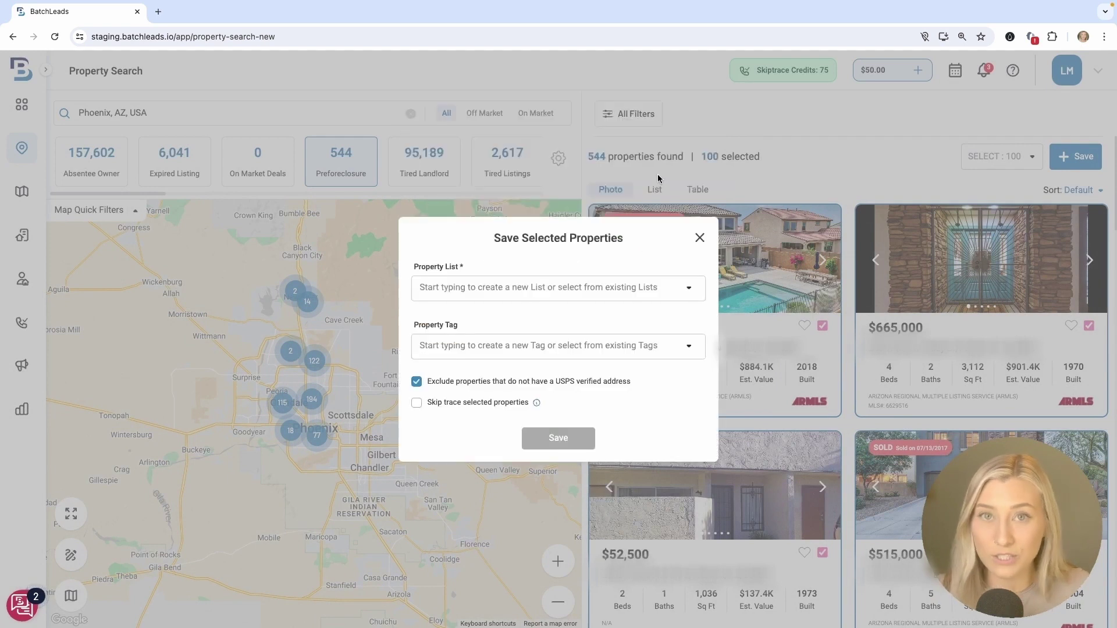
pyautogui.click(546, 291)
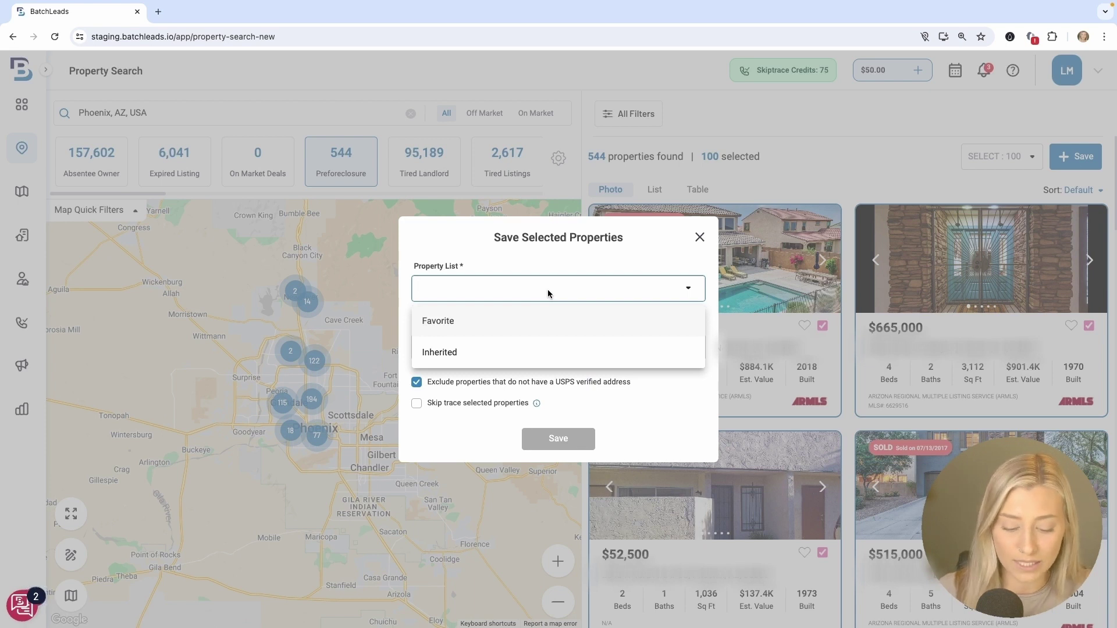
pyautogui.click(584, 403)
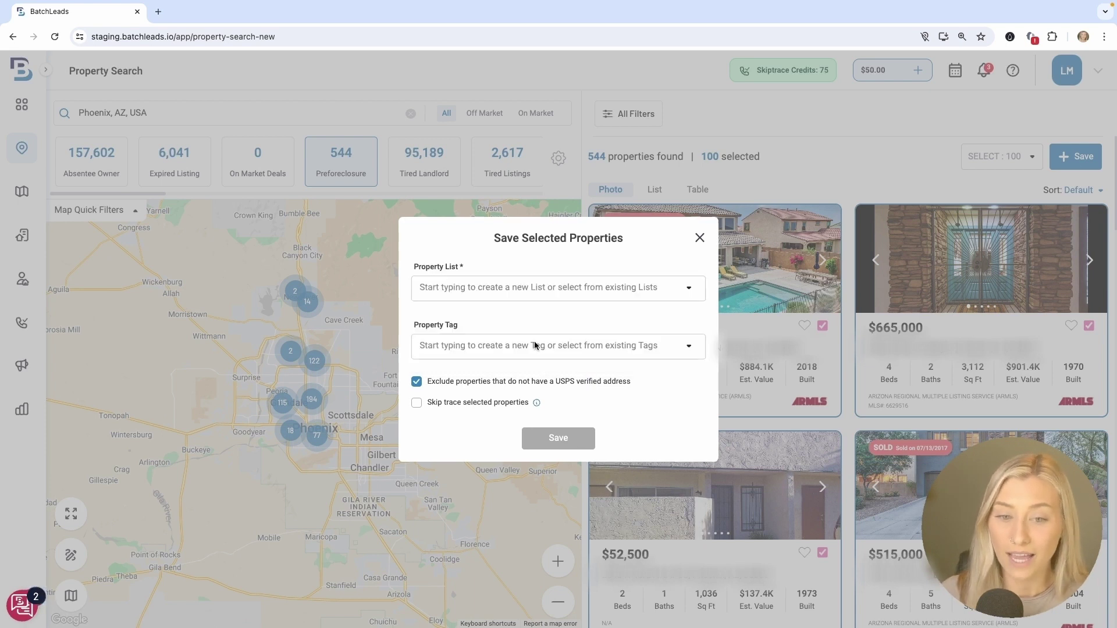
pyautogui.click(535, 289)
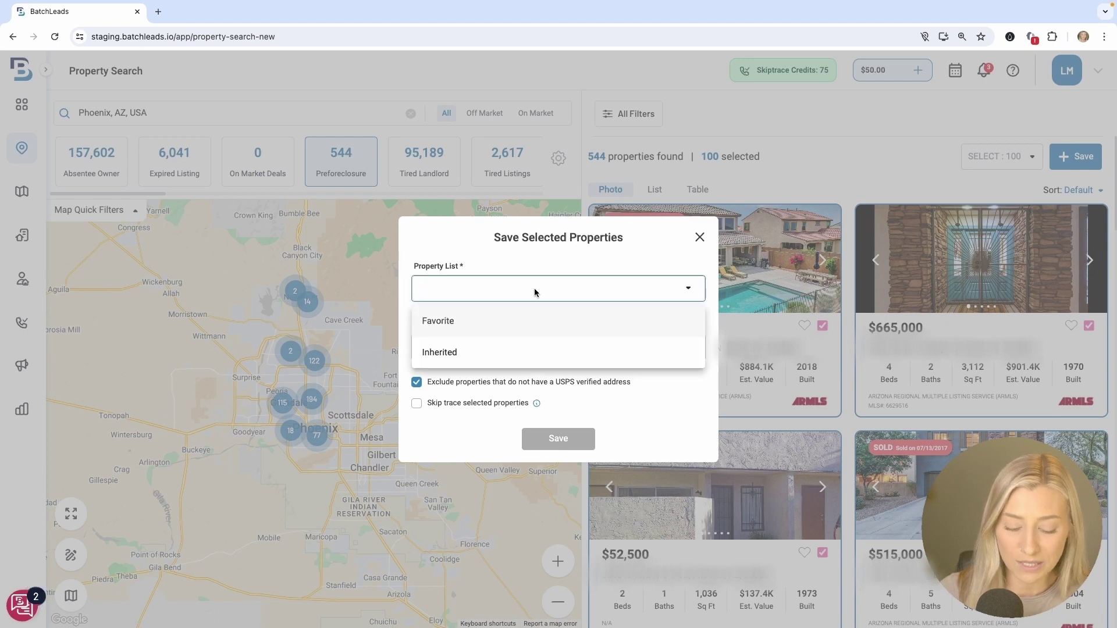
pyautogui.write('Preforec')
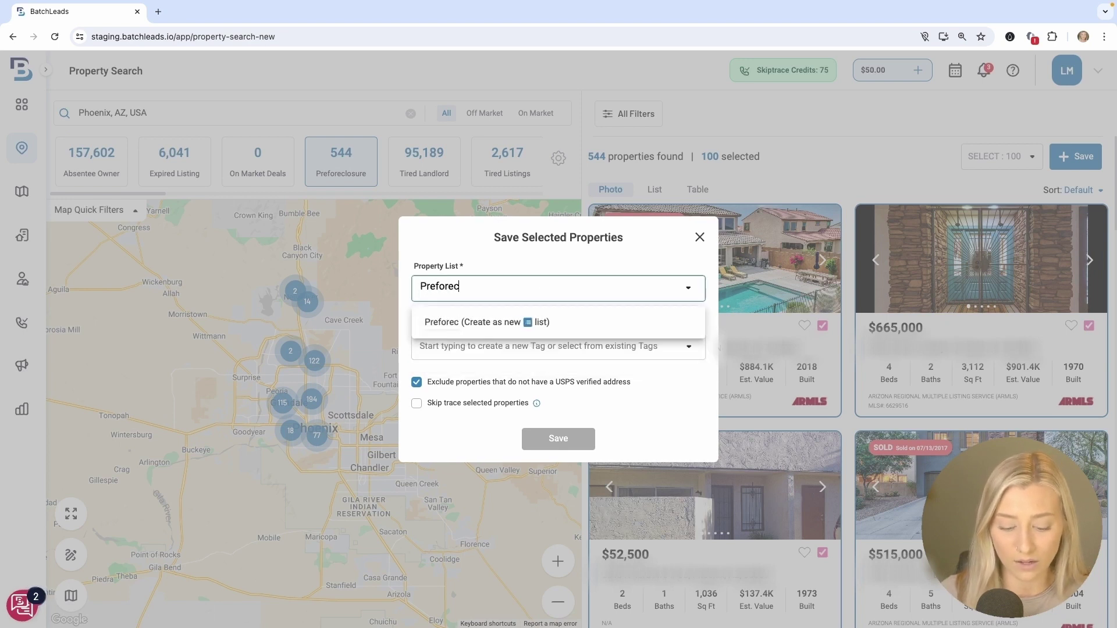
pyautogui.write('losure')
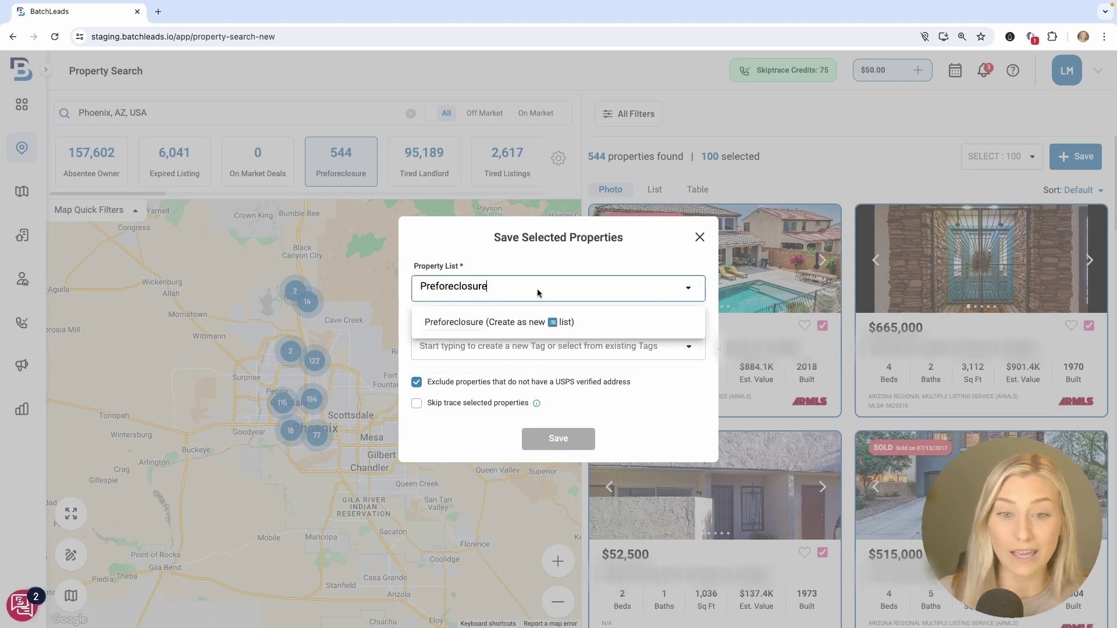
pyautogui.click(518, 322)
pyautogui.click(511, 348)
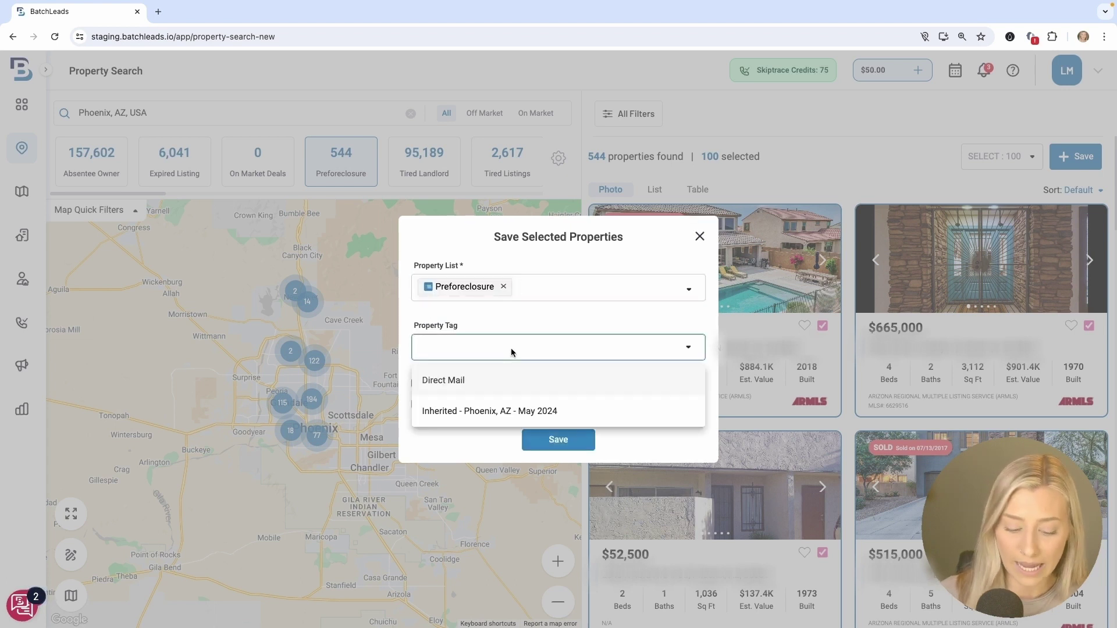
pyautogui.write('Preforecl')
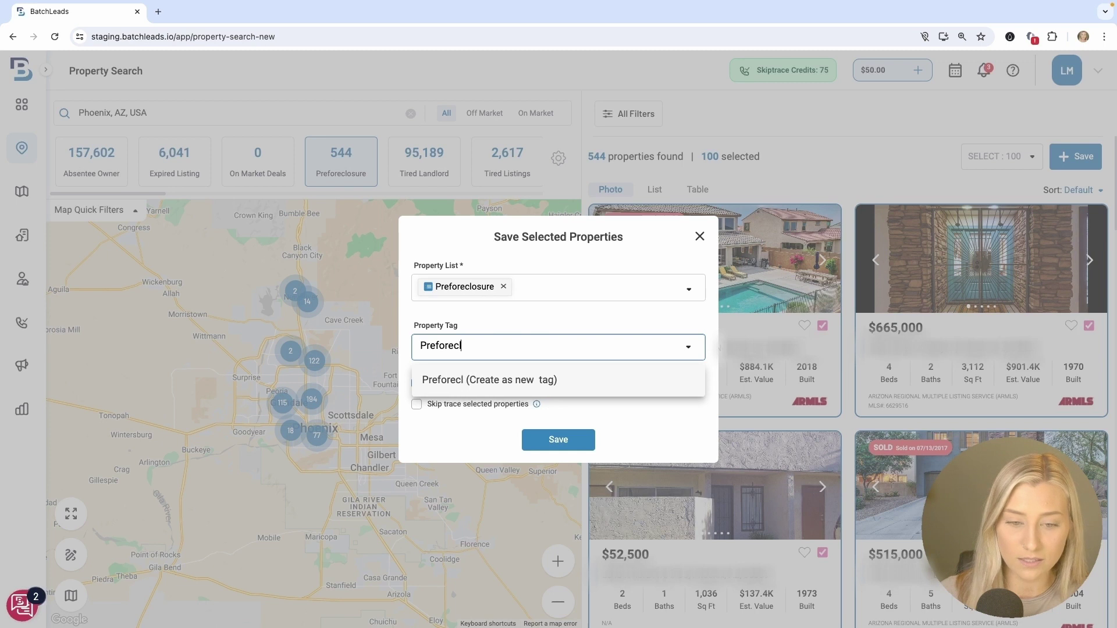
pyautogui.write('osure - ')
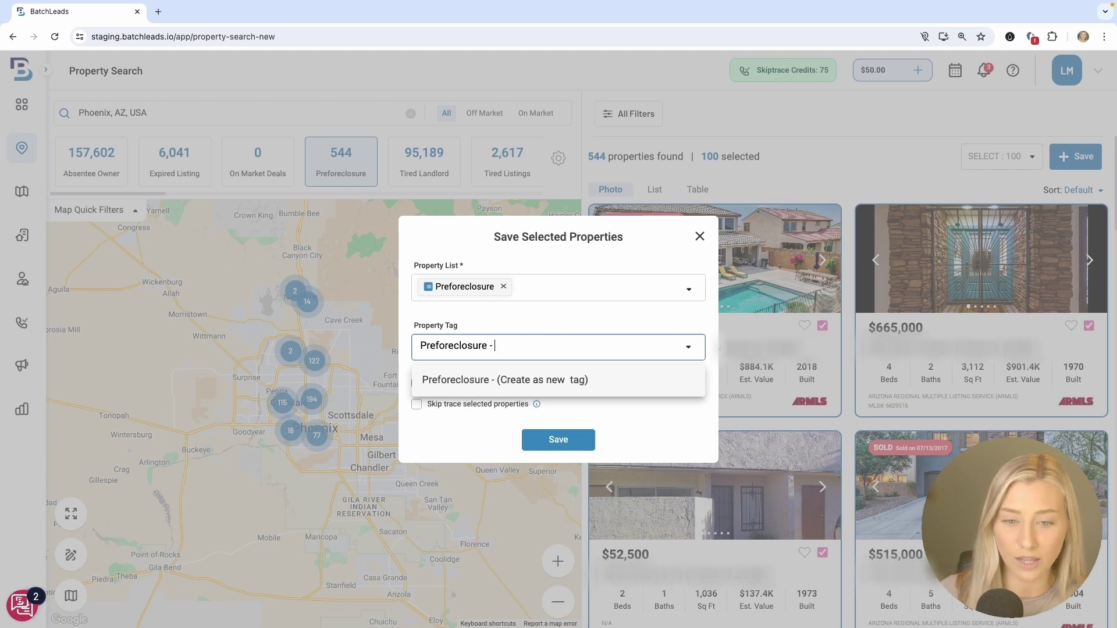
pyautogui.write('Phoenix, AZ - M')
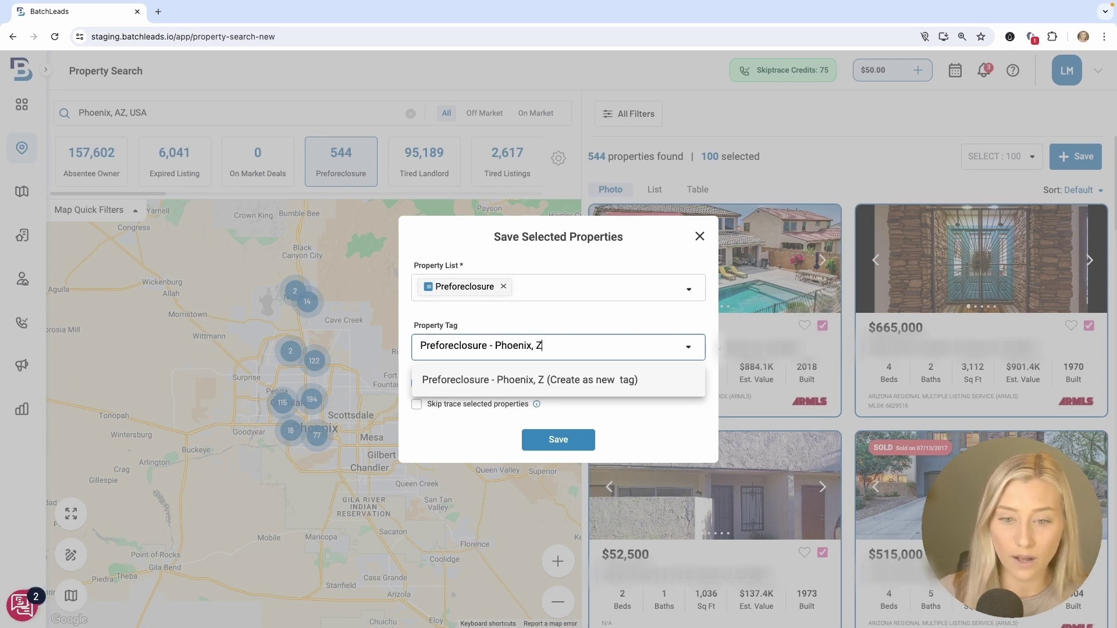
pyautogui.write('ay ')
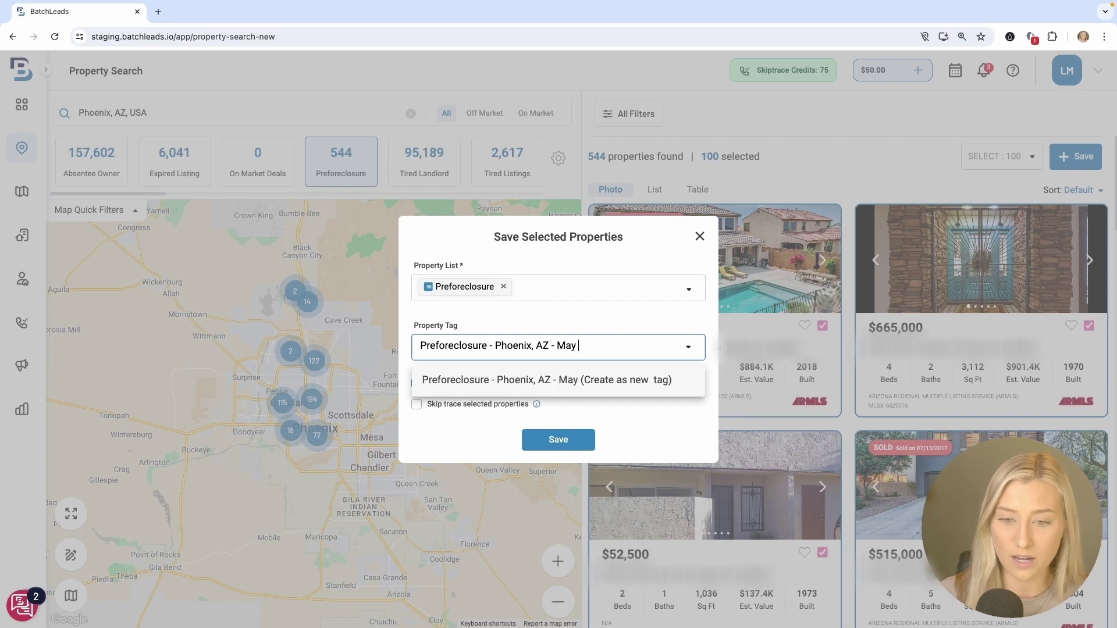
pyautogui.write('202')
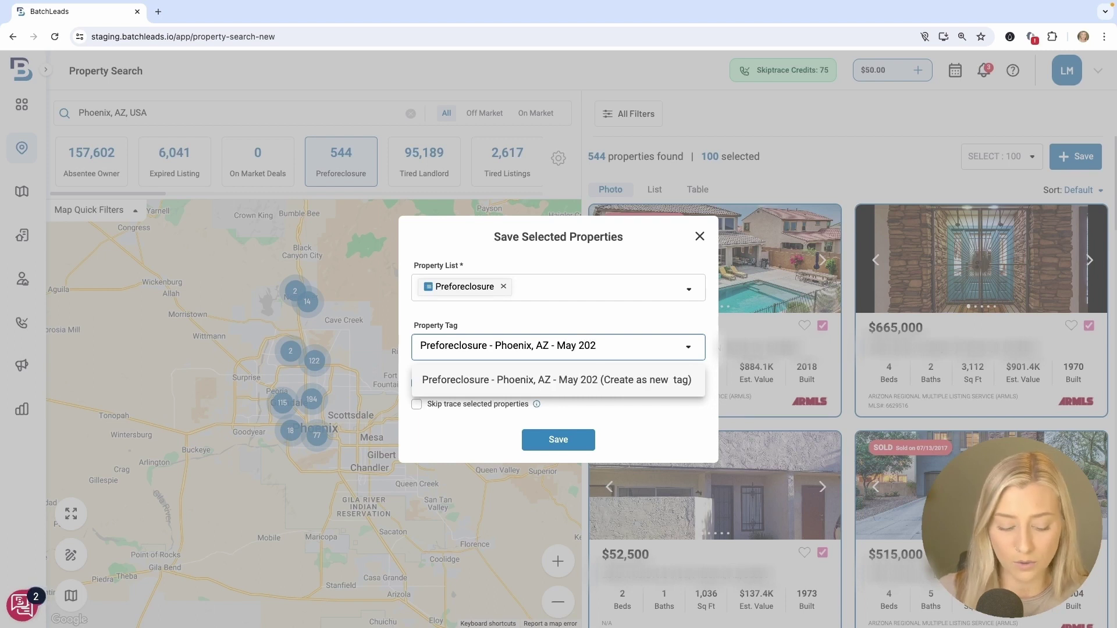
pyautogui.write('4')
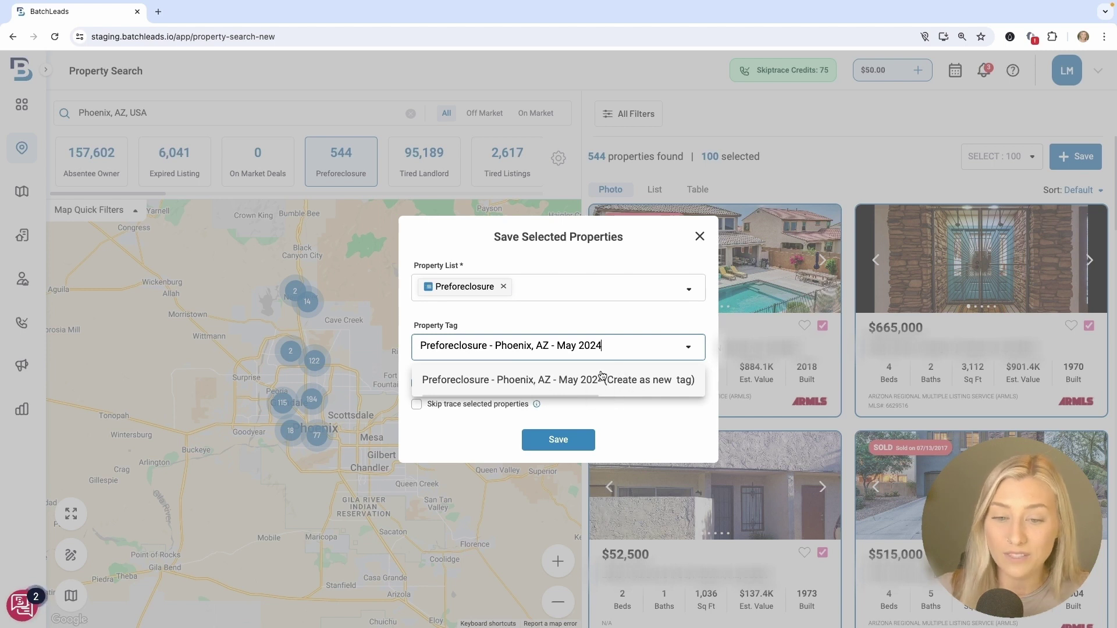
pyautogui.click(592, 285)
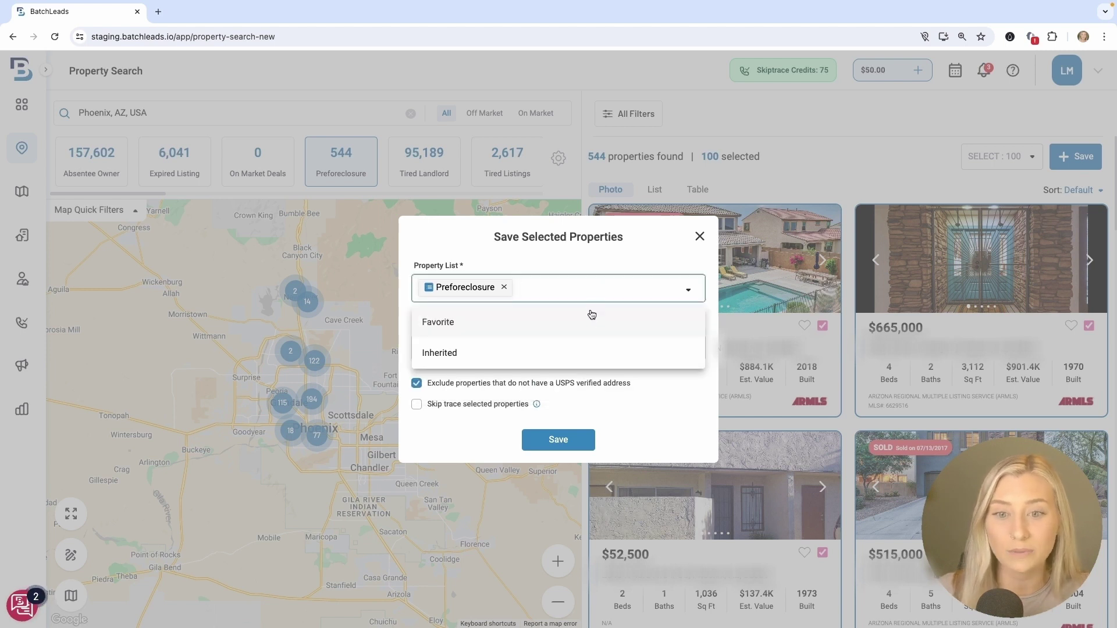
pyautogui.click(660, 397)
# - Create and assign the new property tag "Preforeclosures - Phoenix, AZ - May 2024"
pyautogui.click(534, 356)
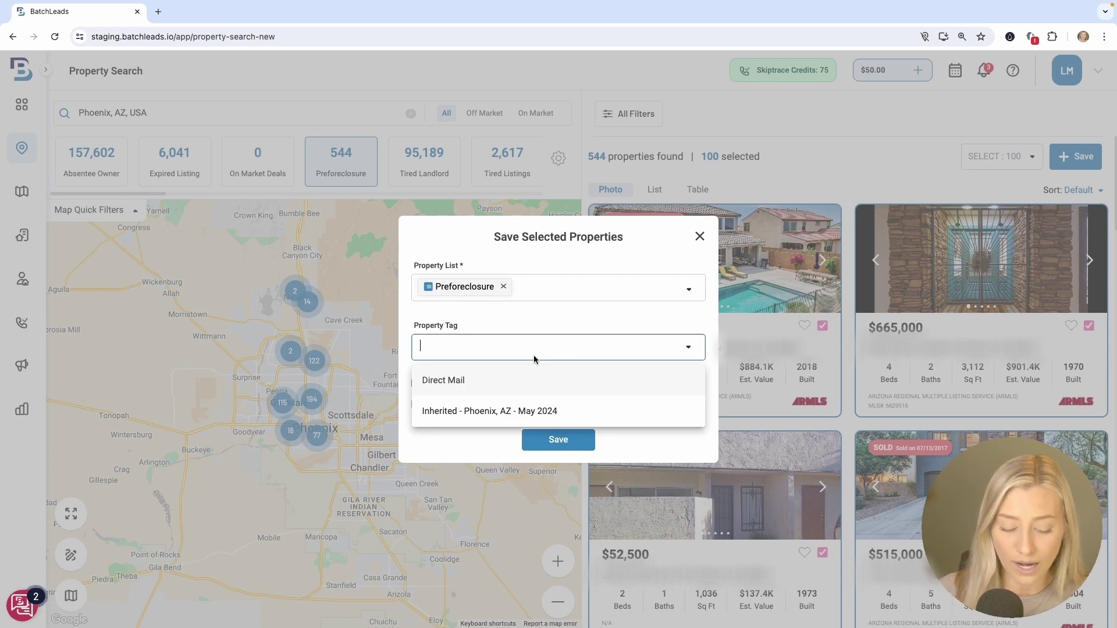
pyautogui.write('Preforeclosur')
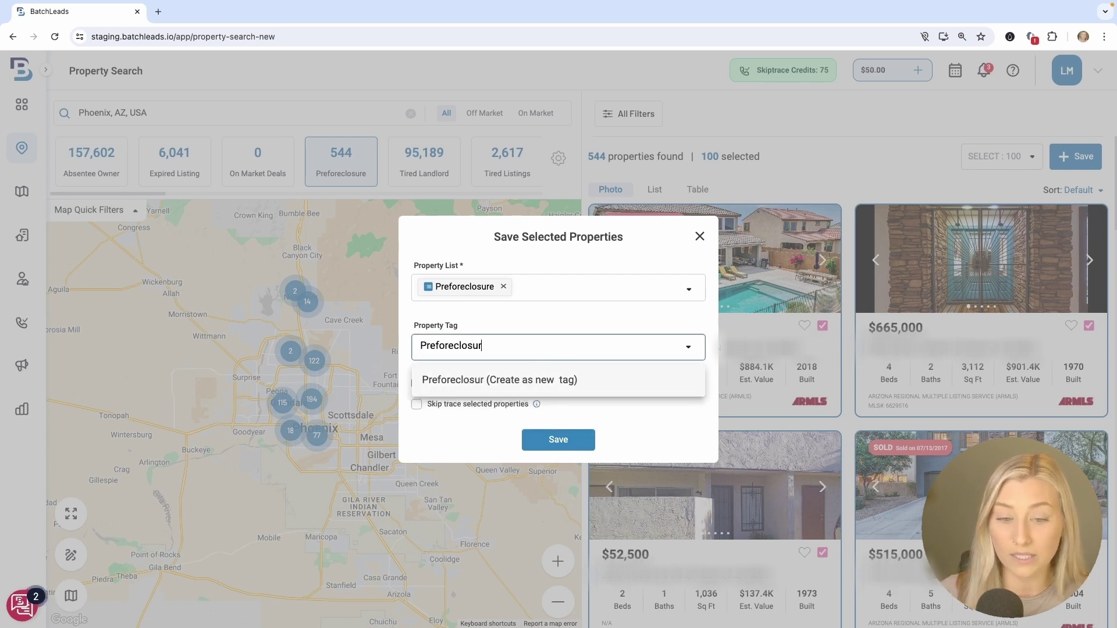
pyautogui.write('es - Phoenix')
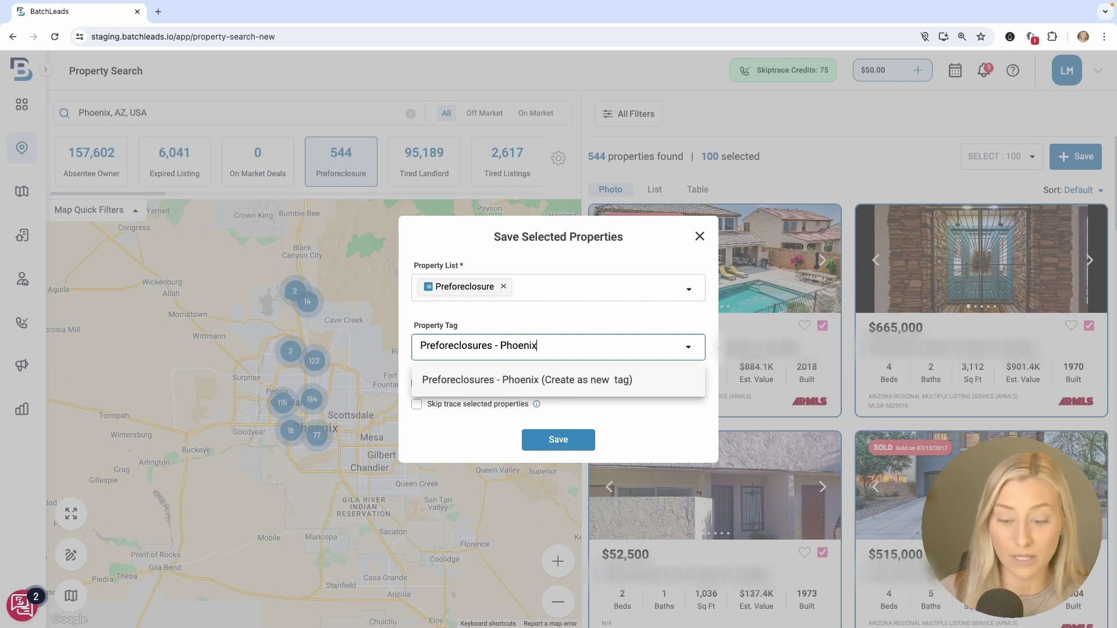
pyautogui.write(', AZ - May 2024')
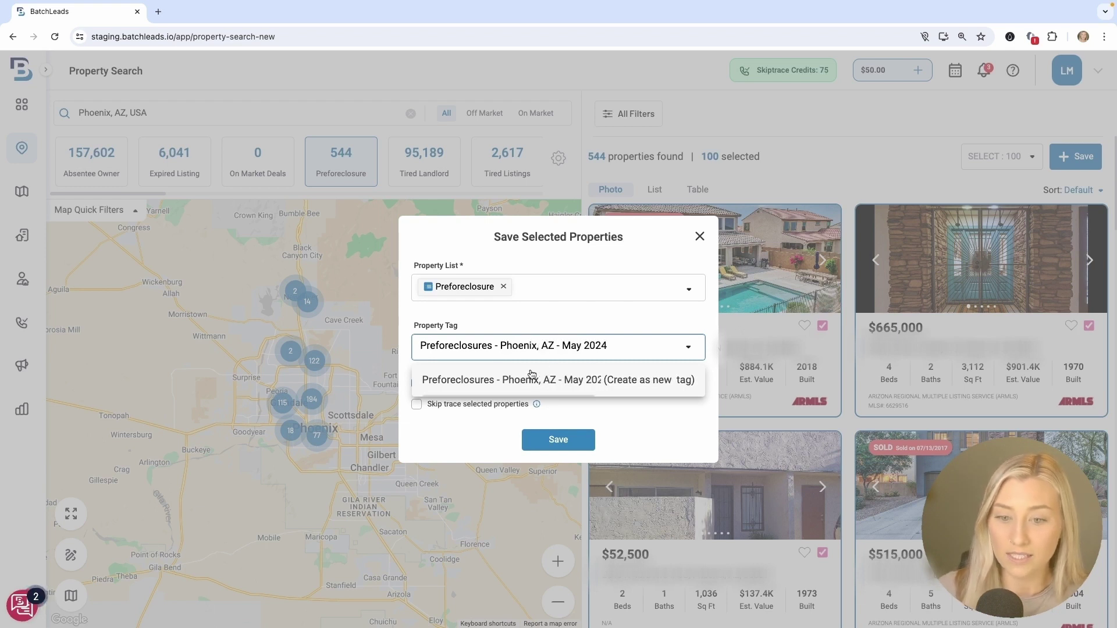
pyautogui.click(626, 381)
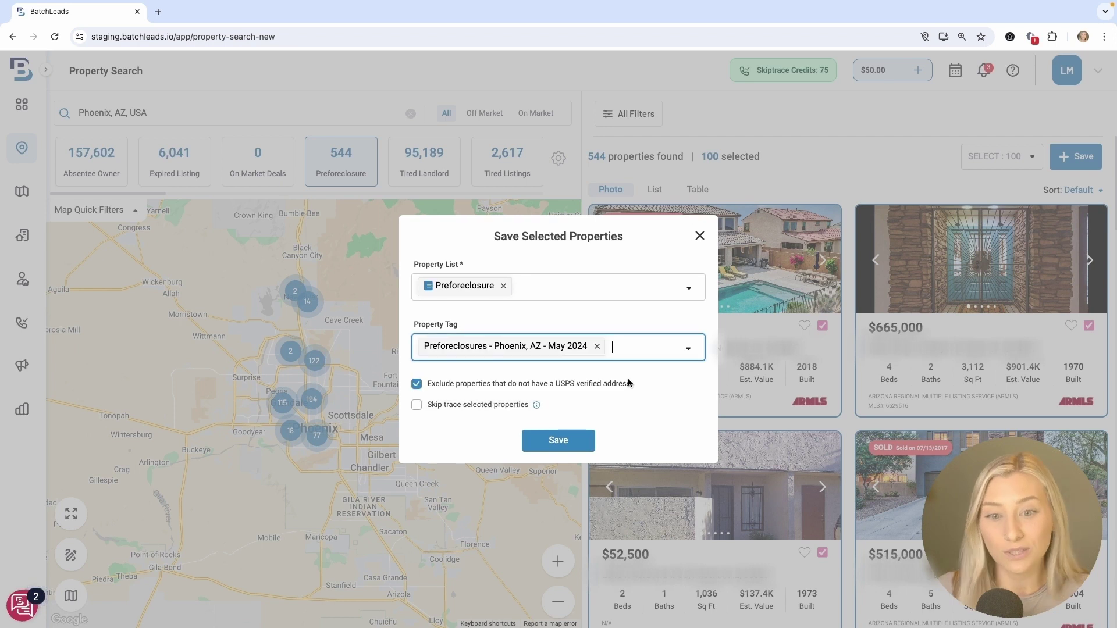
# - Save the selected properties with skip tracing turned off, and skip saving their agents
pyautogui.click(473, 405)
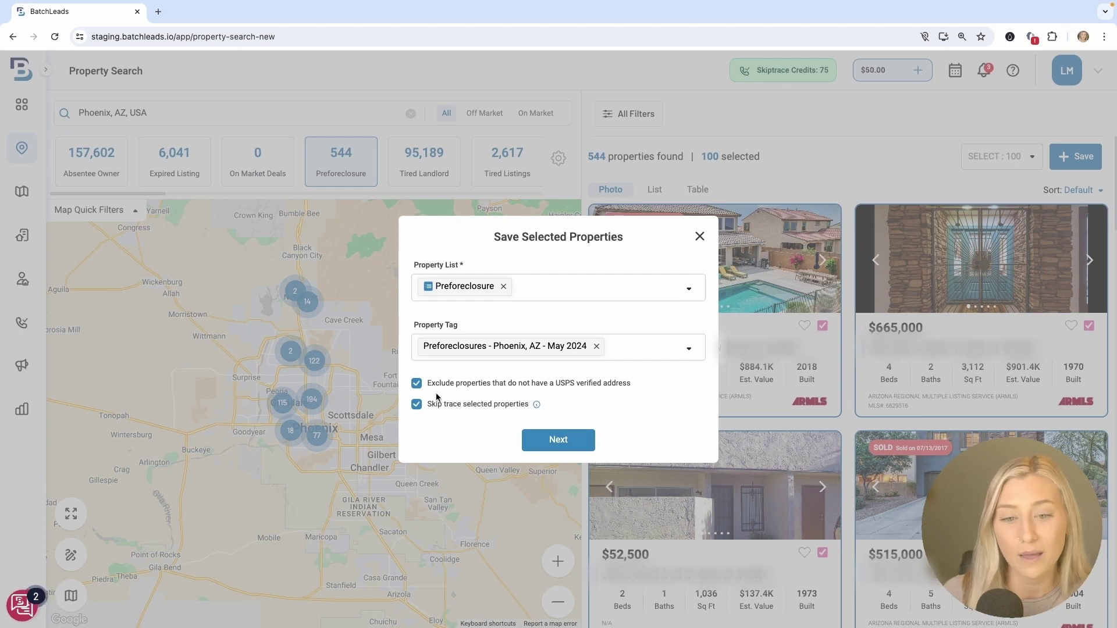
pyautogui.click(473, 403)
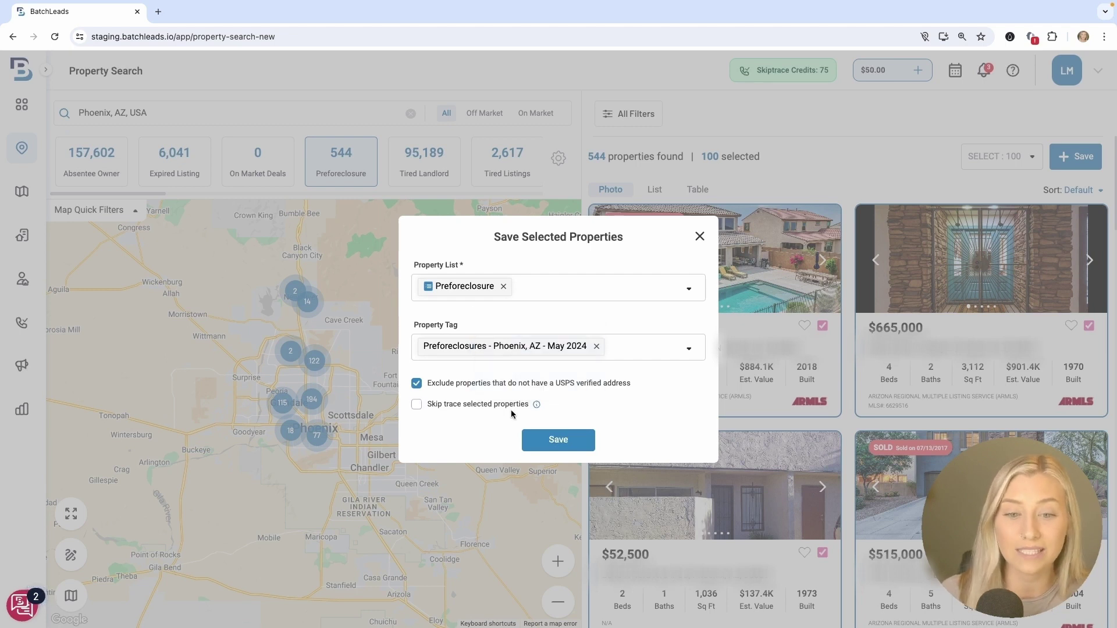
pyautogui.click(569, 440)
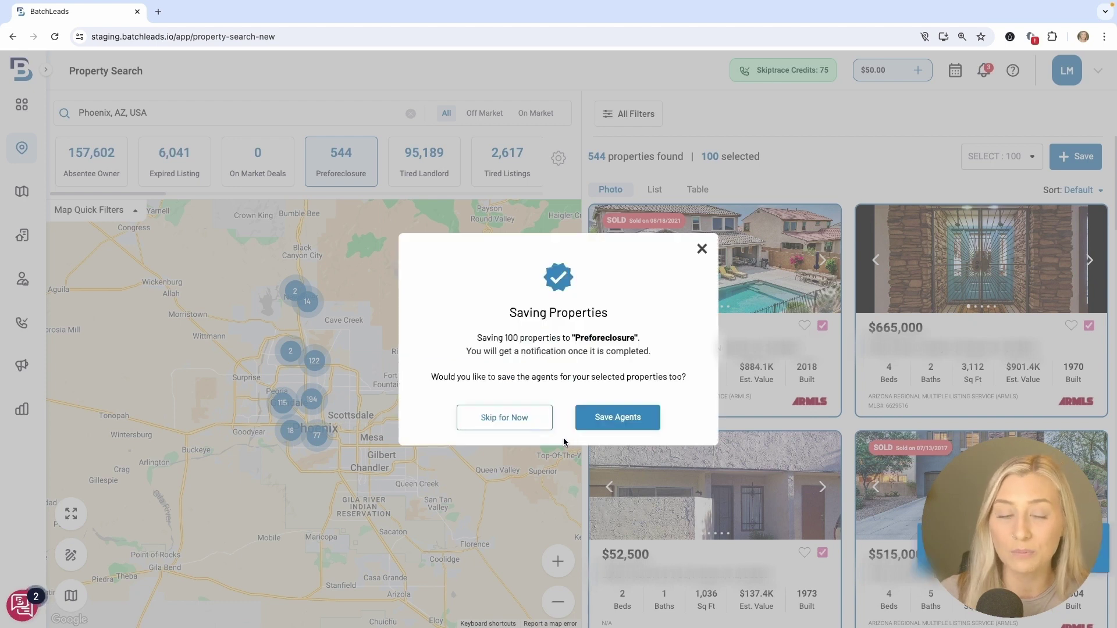
pyautogui.click(508, 425)
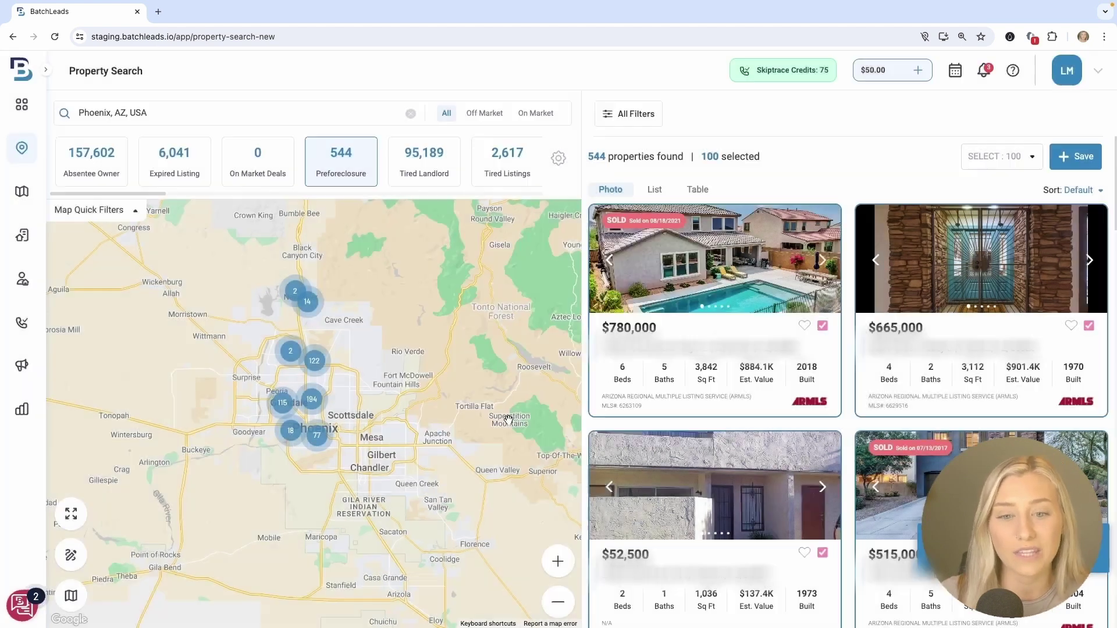
# - Open My Lists and filter the leads by the tag "Preforeclosures - Phoenix, AZ - May 2024"
pyautogui.click(22, 240)
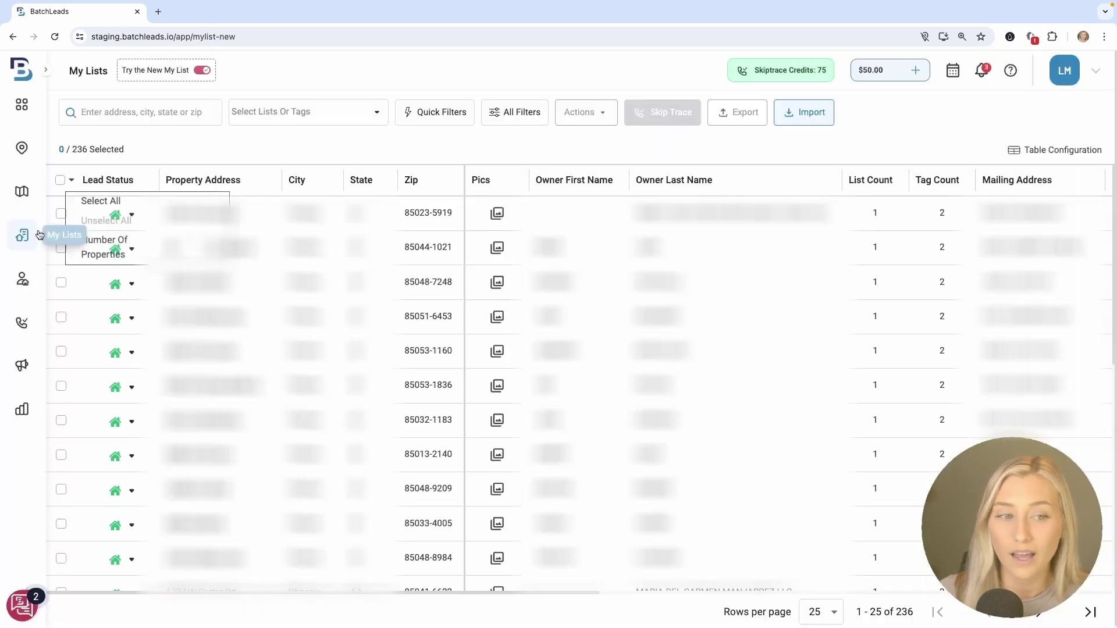
pyautogui.click(267, 112)
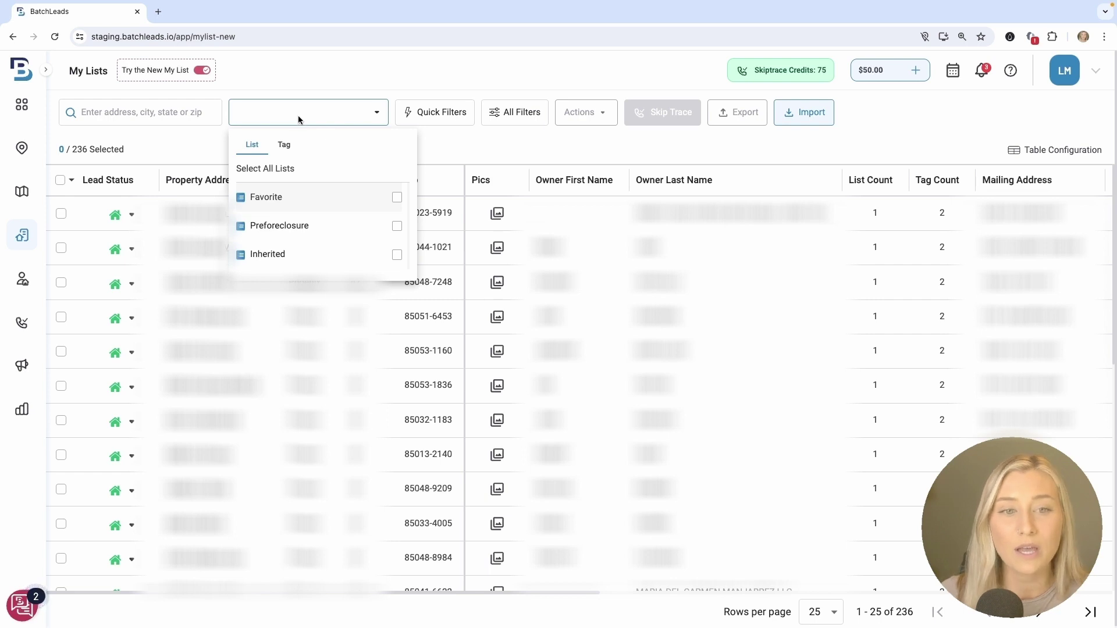
pyautogui.click(283, 146)
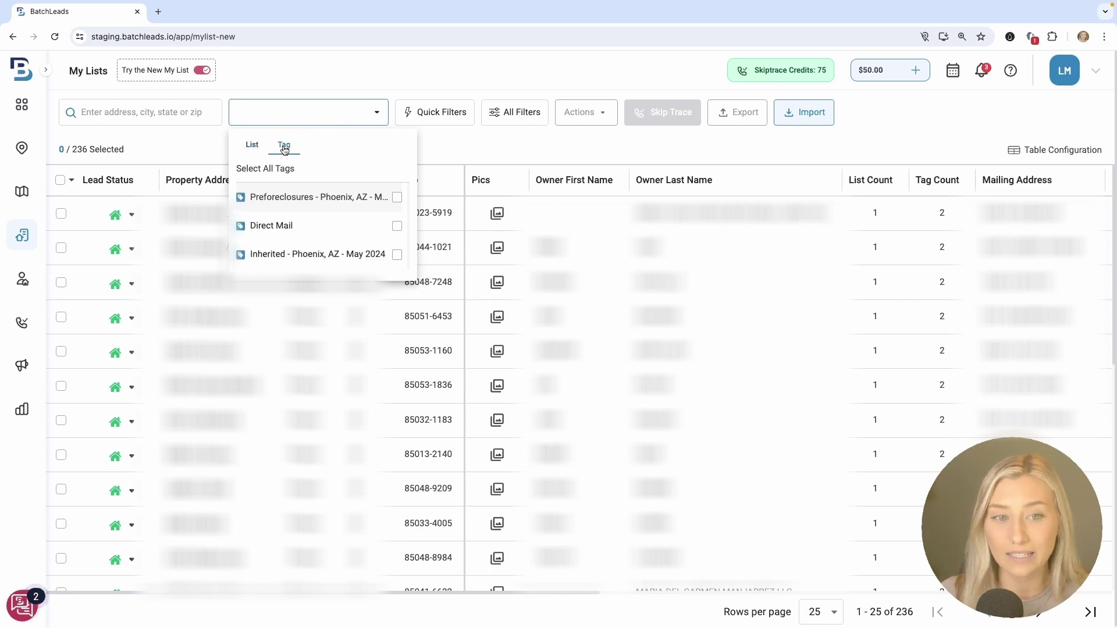
pyautogui.click(317, 208)
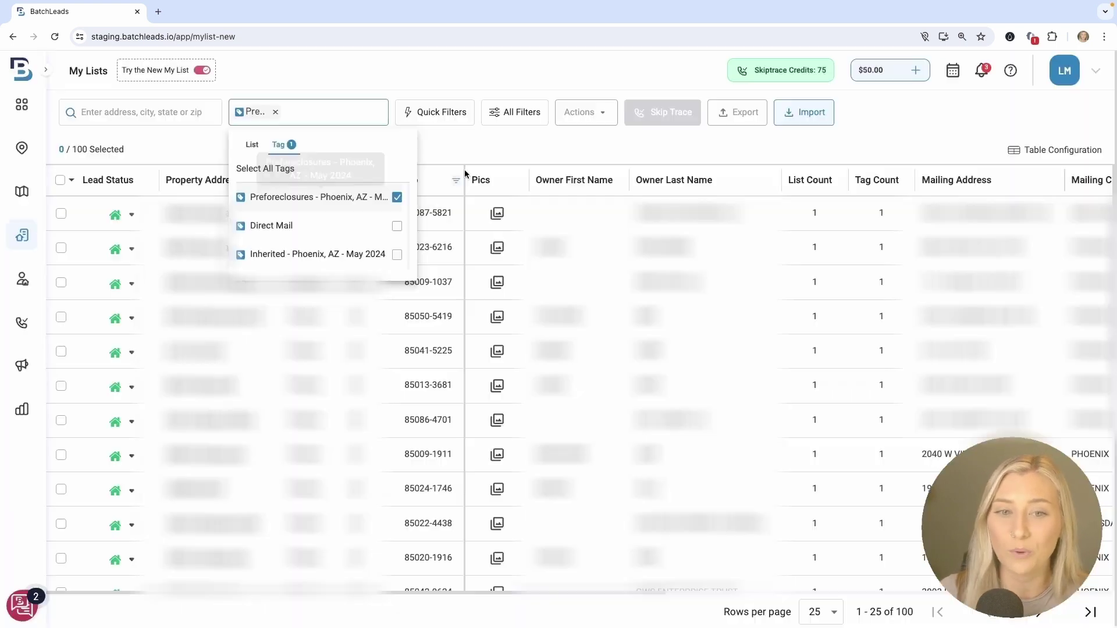
pyautogui.click(462, 144)
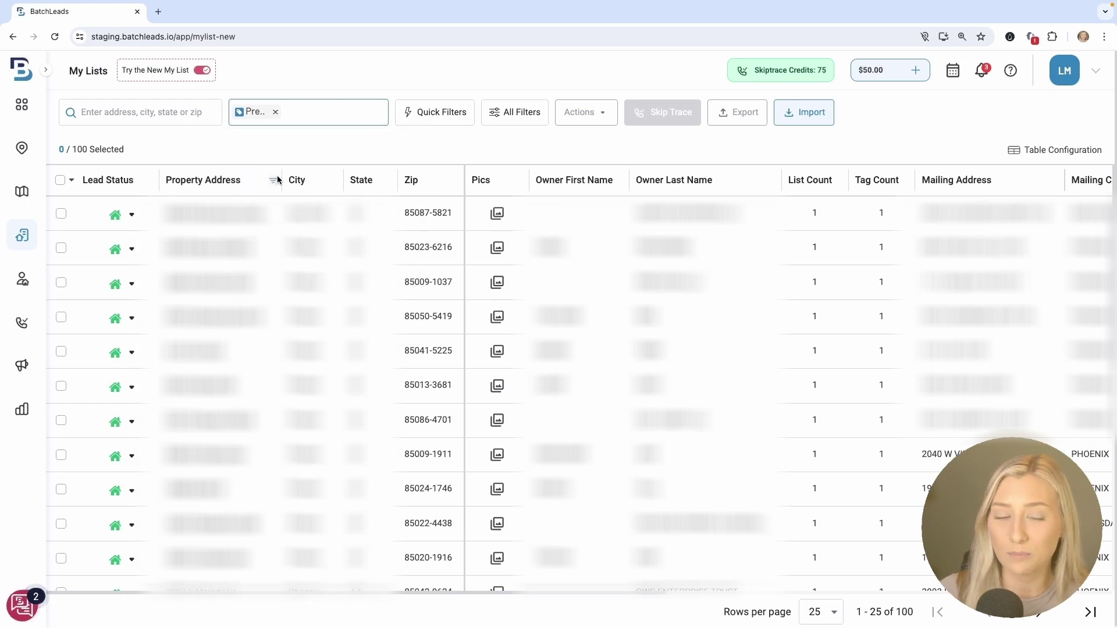
# - Send the second listed property a postcard with the "Facing Foreclosure?" template and Direct Mail tag, and check its lists and tags
pyautogui.click(210, 256)
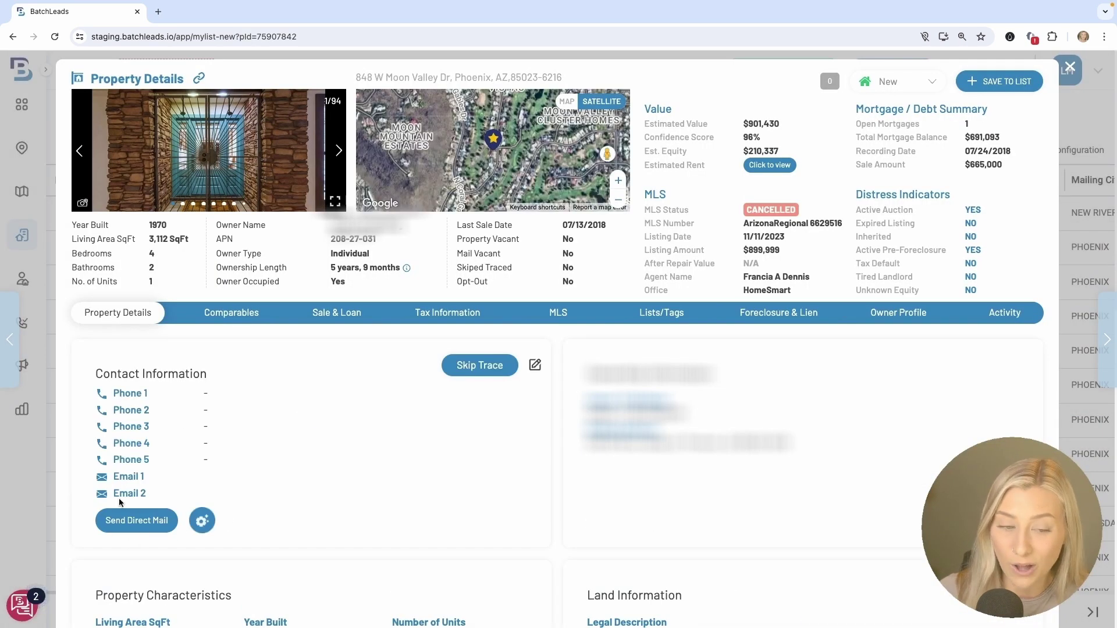
pyautogui.click(140, 526)
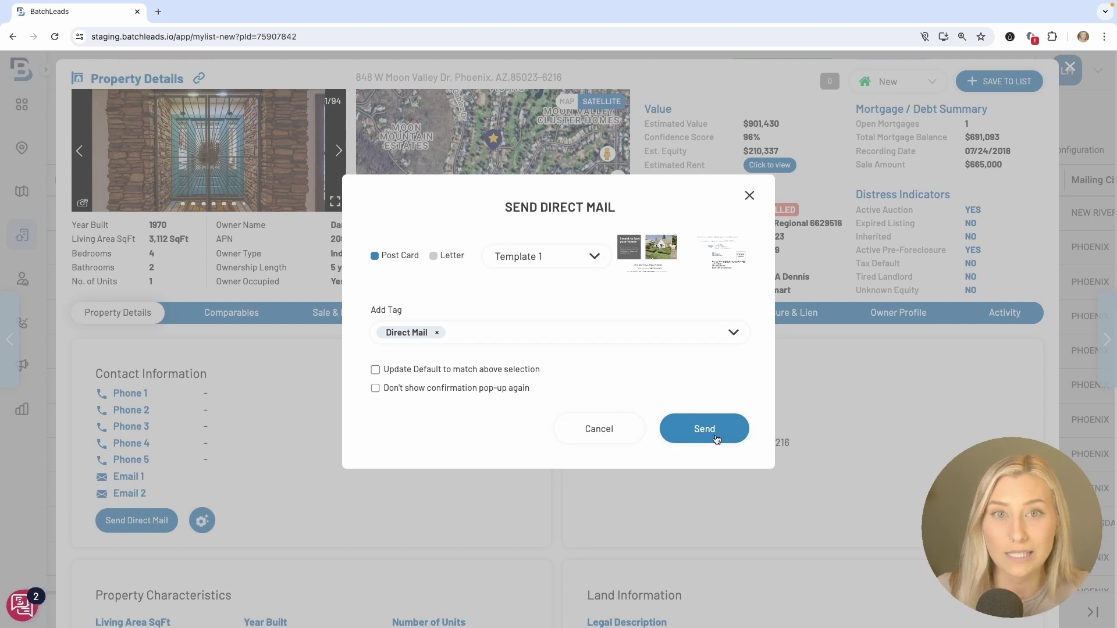
pyautogui.click(562, 256)
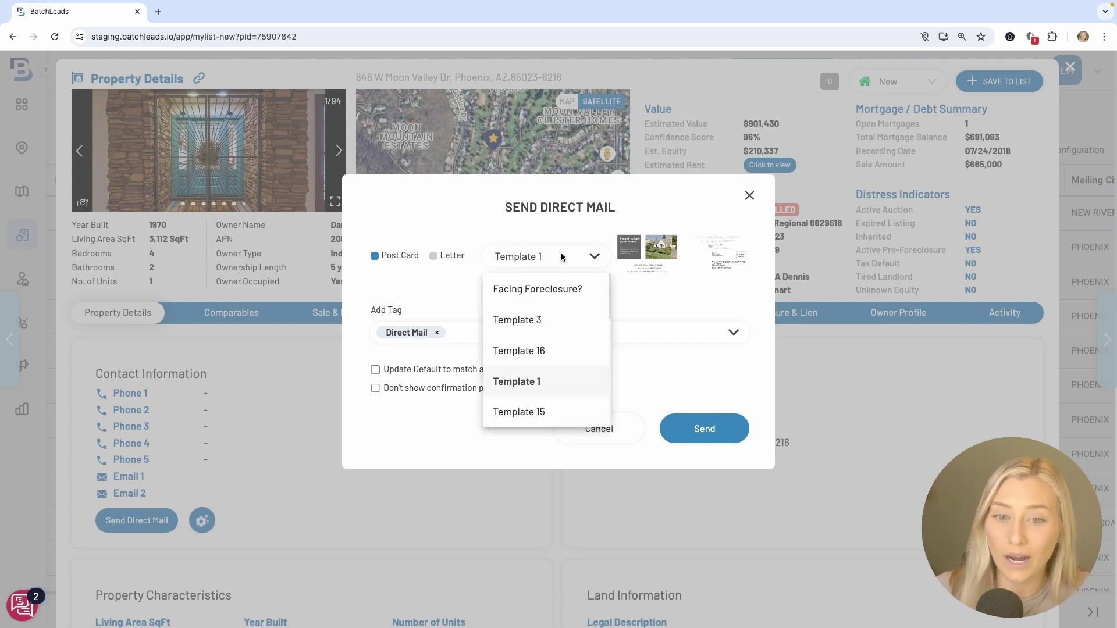
pyautogui.click(560, 290)
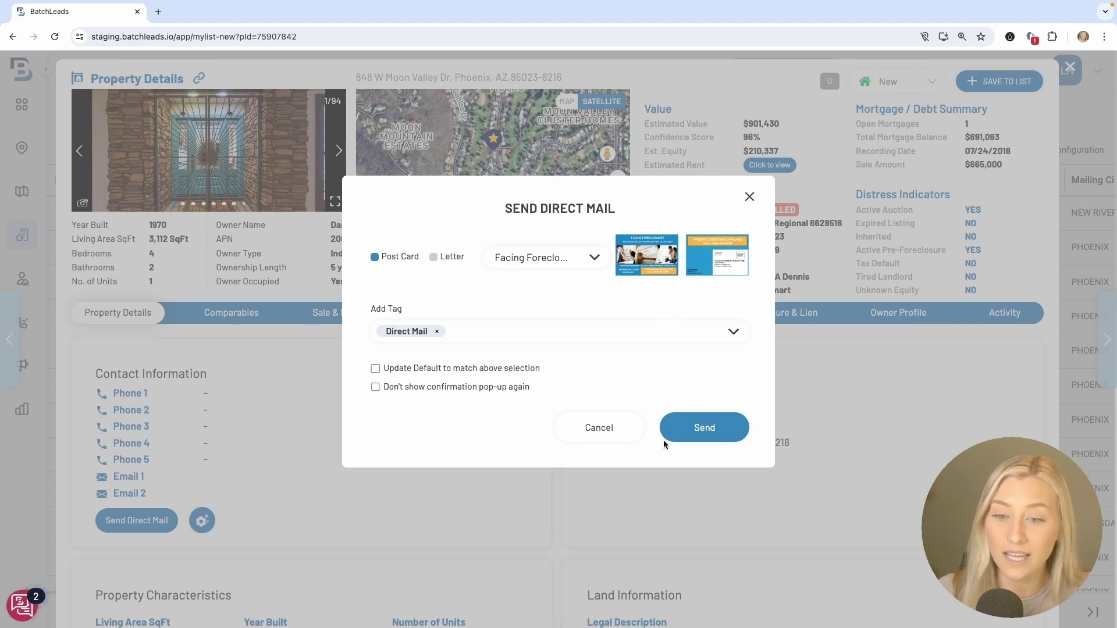
pyautogui.click(457, 338)
pyautogui.click(492, 290)
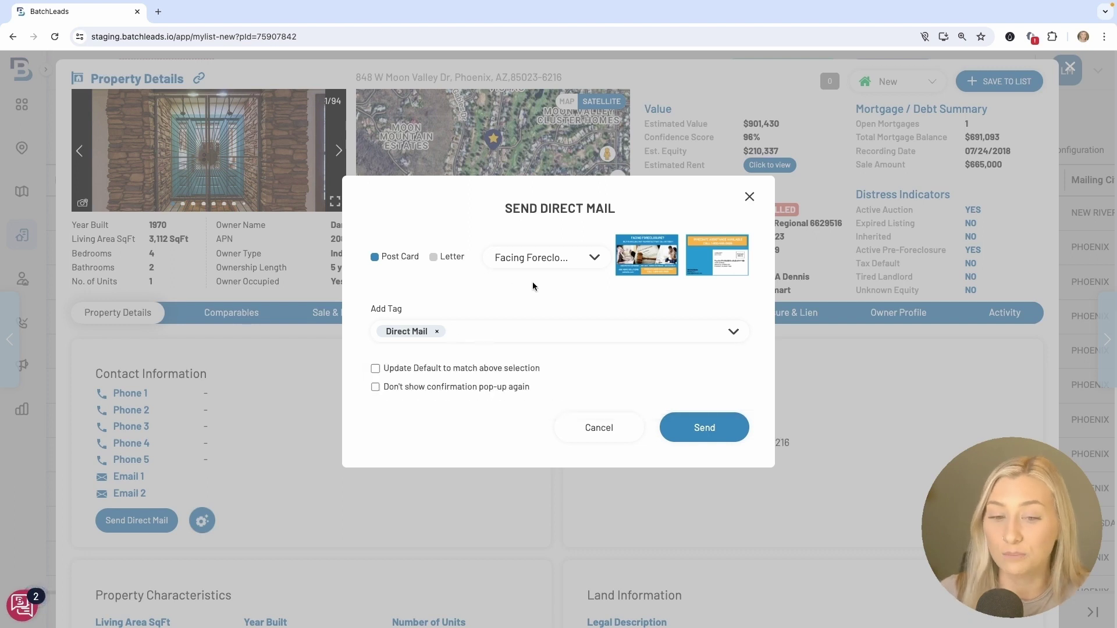
pyautogui.click(710, 429)
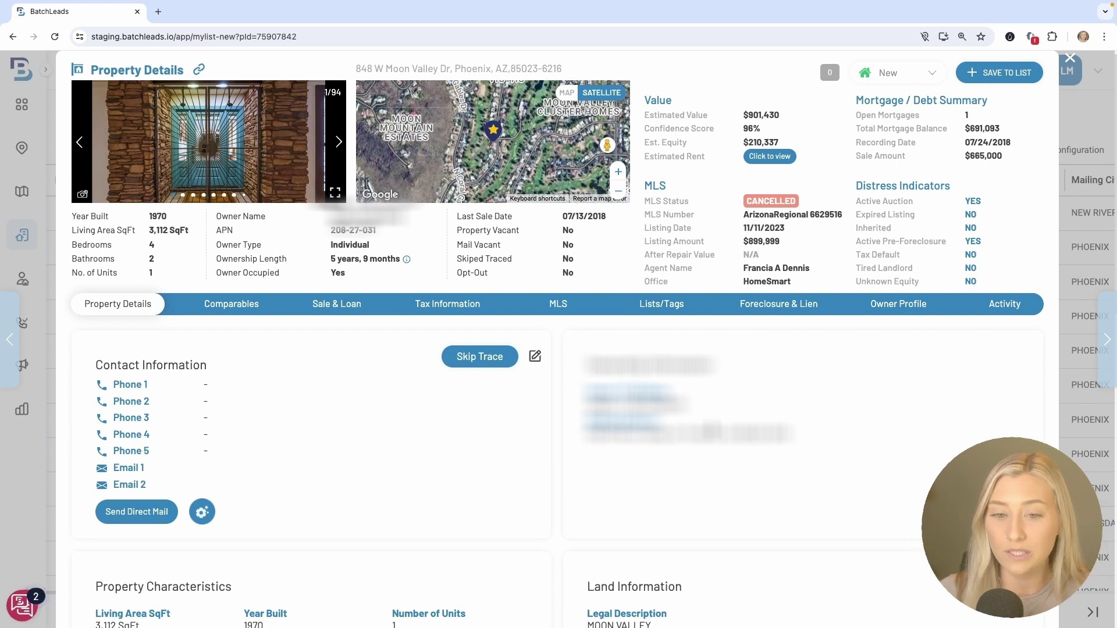
pyautogui.click(674, 302)
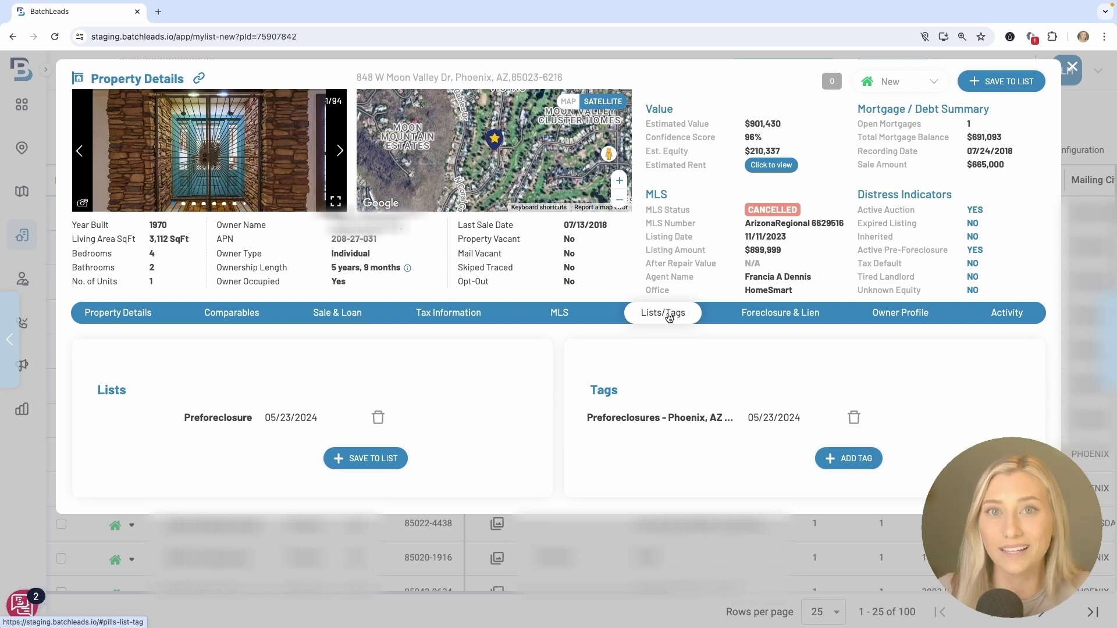
pyautogui.click(1071, 68)
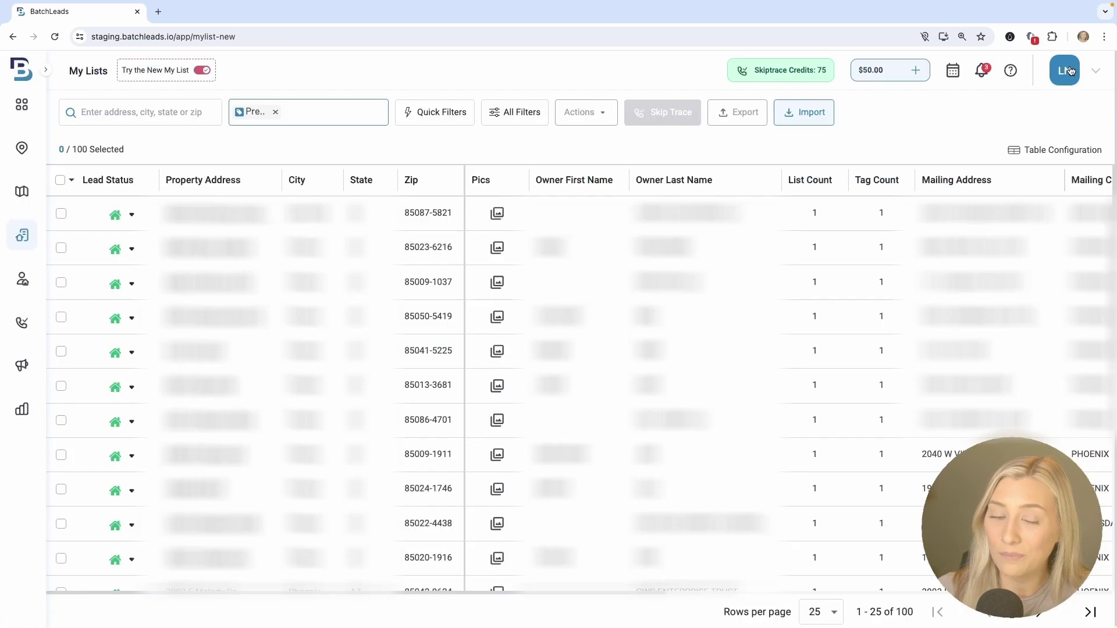
# - Select 20 properties from the filtered leads and add them to a new direct mail campaign
pyautogui.click(72, 181)
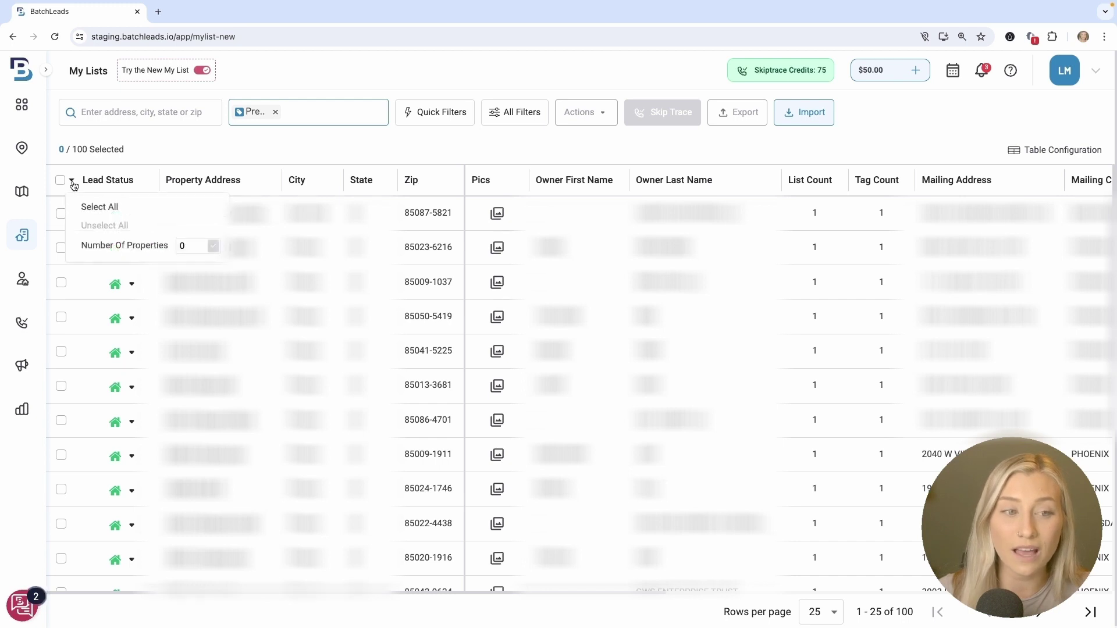
pyautogui.click(178, 245)
pyautogui.write('20')
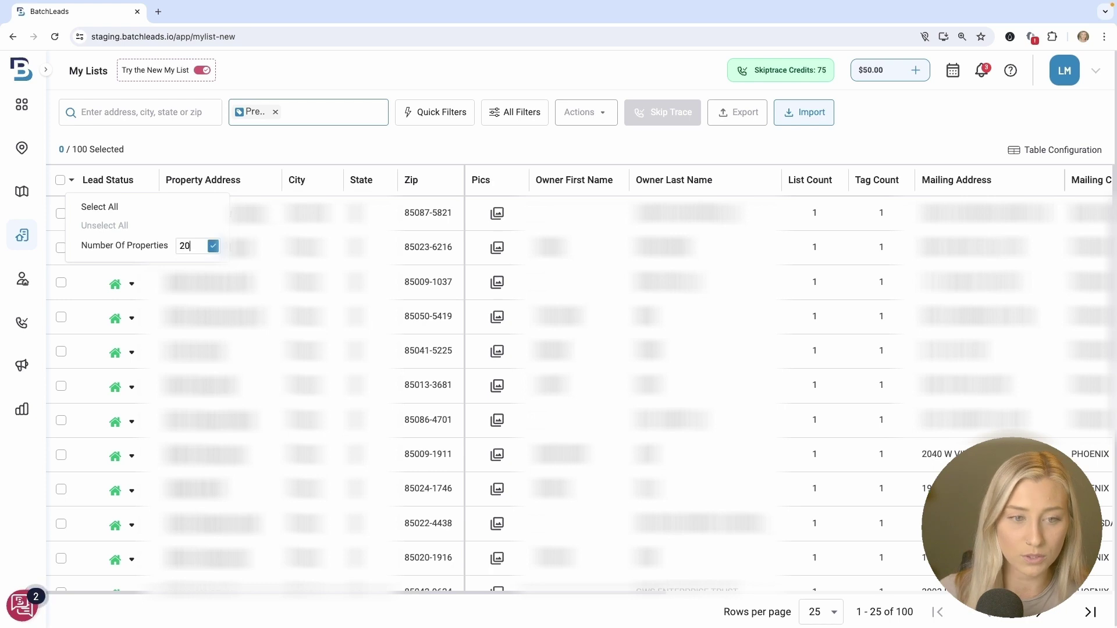
pyautogui.click(213, 246)
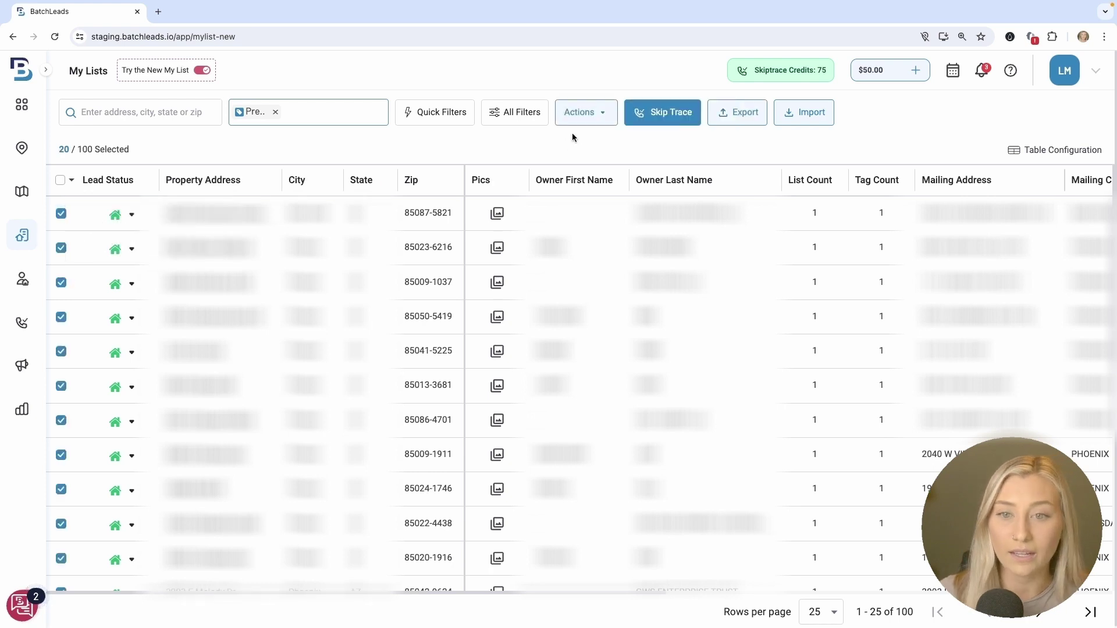
pyautogui.click(605, 109)
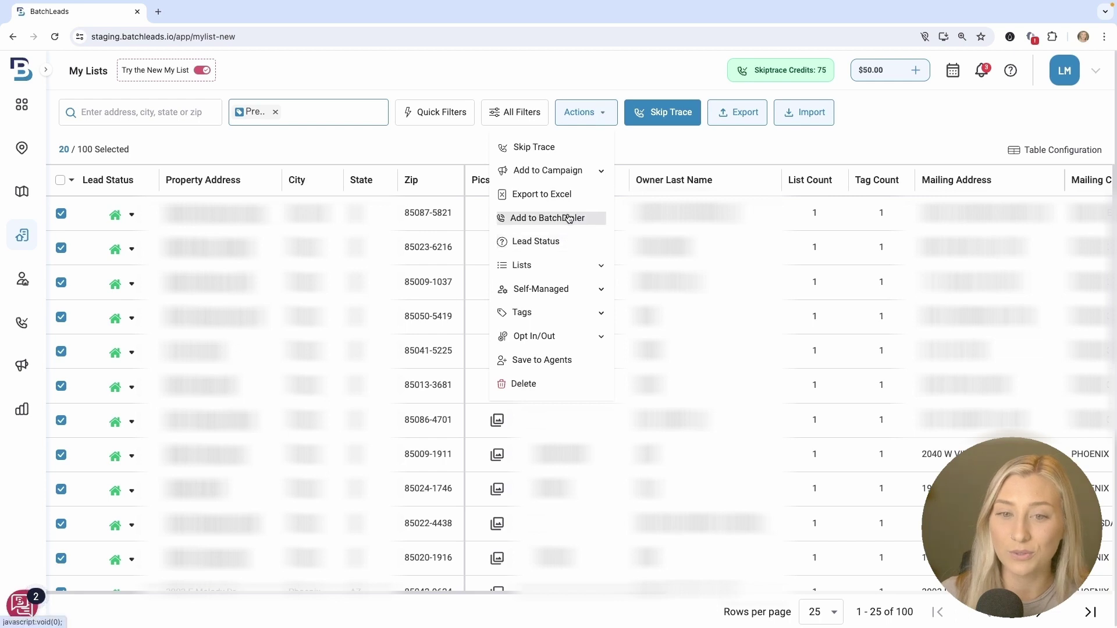
pyautogui.click(563, 172)
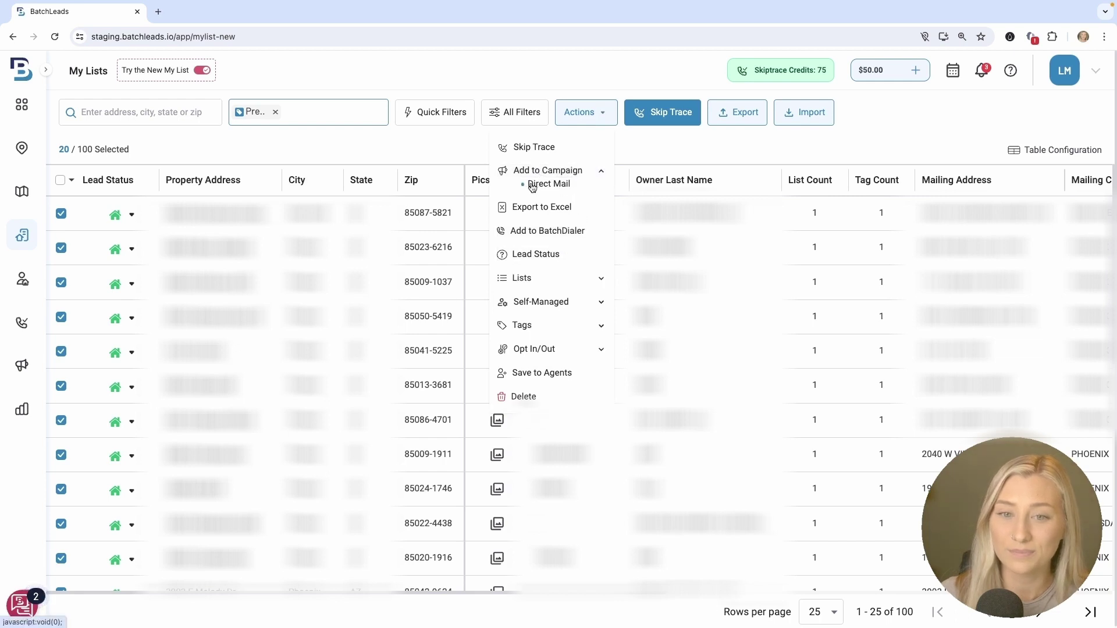
pyautogui.click(555, 185)
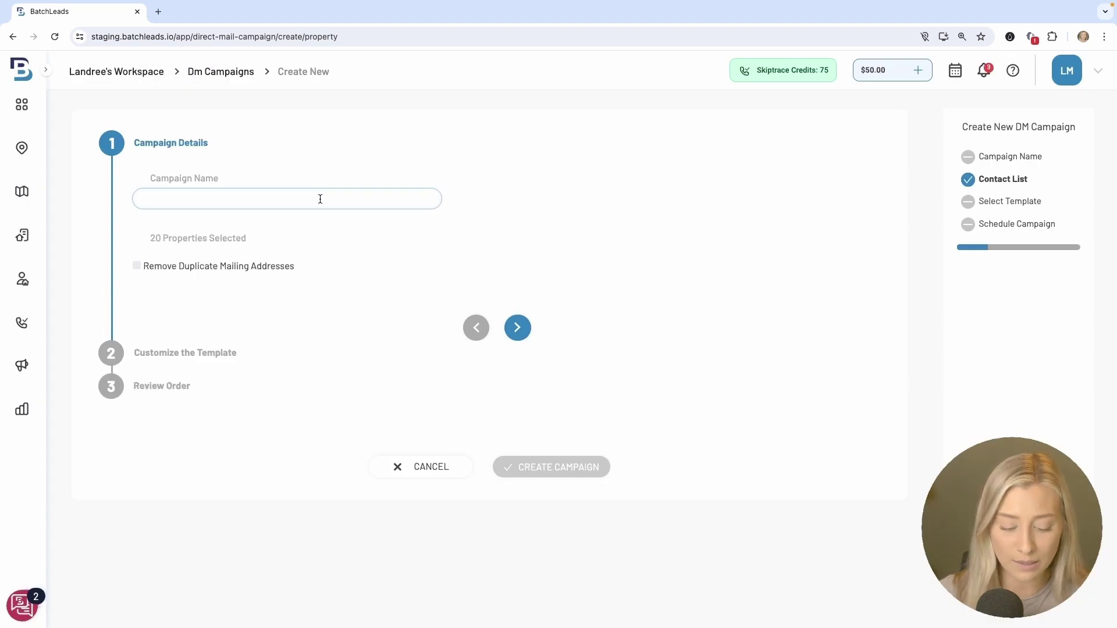
# - Name the campaign "Preforeclosures - Phoenix AZ", enable removal of duplicate mailing addresses, and continue to template customization
pyautogui.write('Preforeclosur')
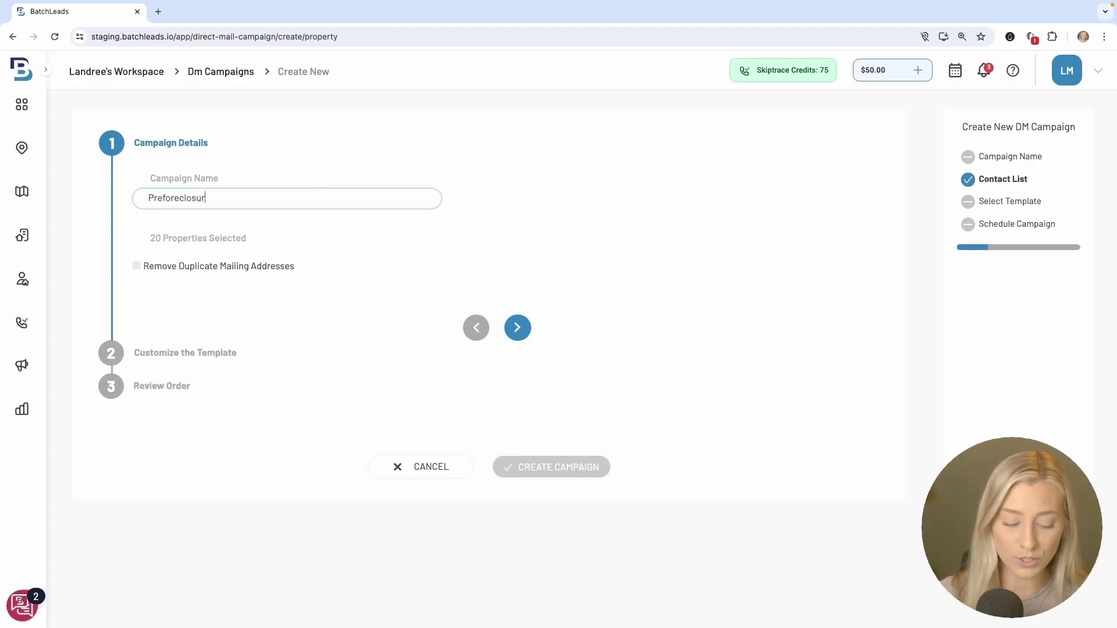
pyautogui.write('es - Phioen')
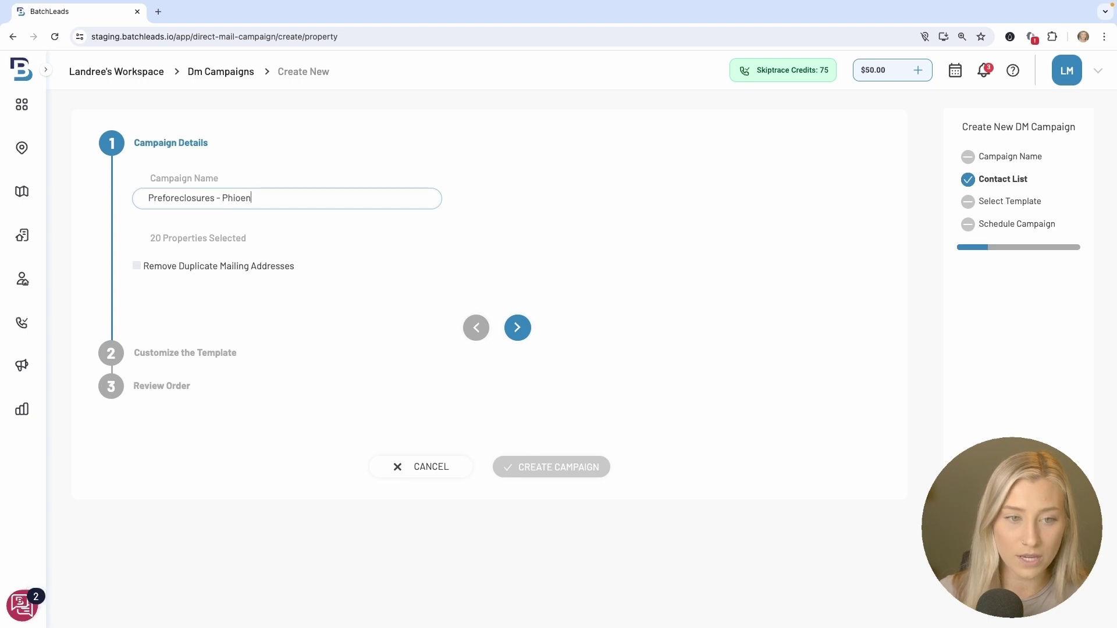
pyautogui.press('BackSpace')
pyautogui.press('BackSpace')
pyautogui.press('BackSpace')
pyautogui.press('BackSpace')
pyautogui.press('BackSpace')
pyautogui.write('hoenix')
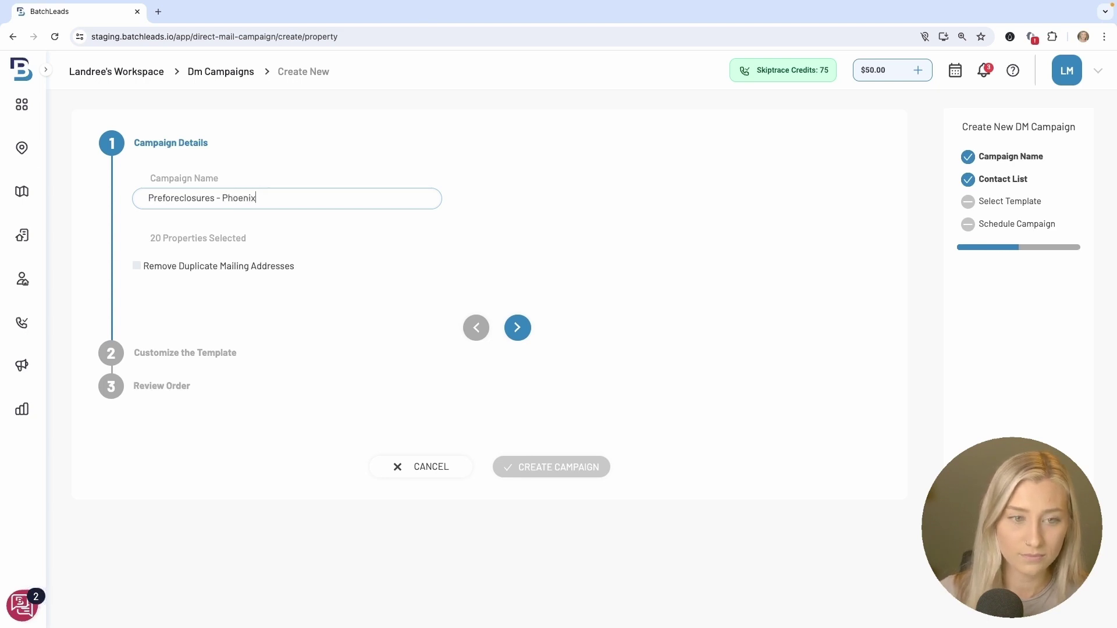
pyautogui.write(' AZ')
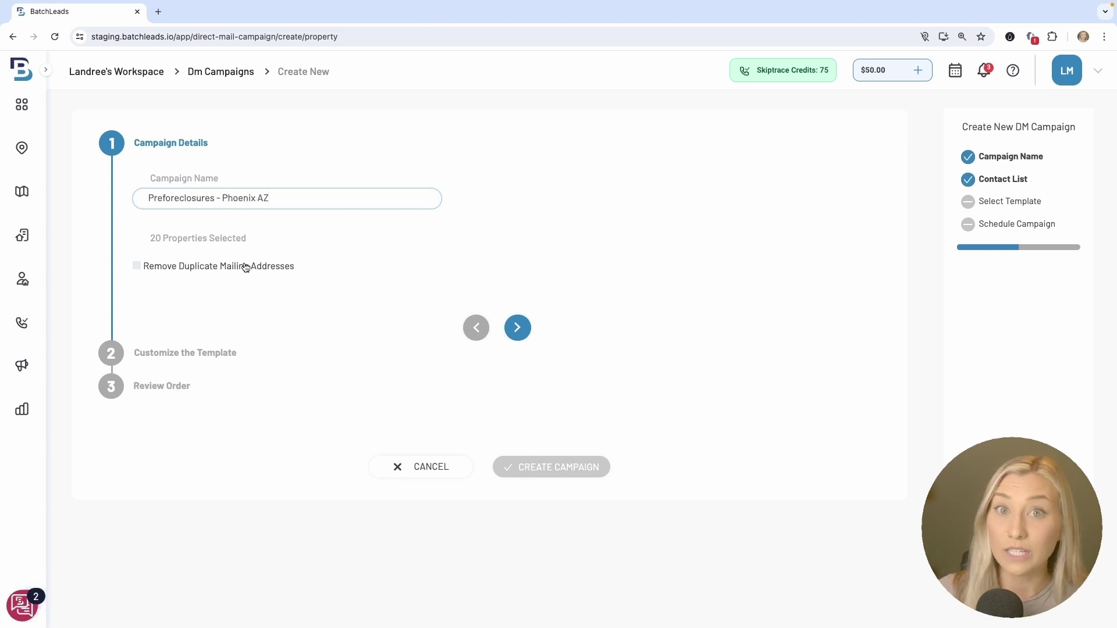
pyautogui.click(245, 267)
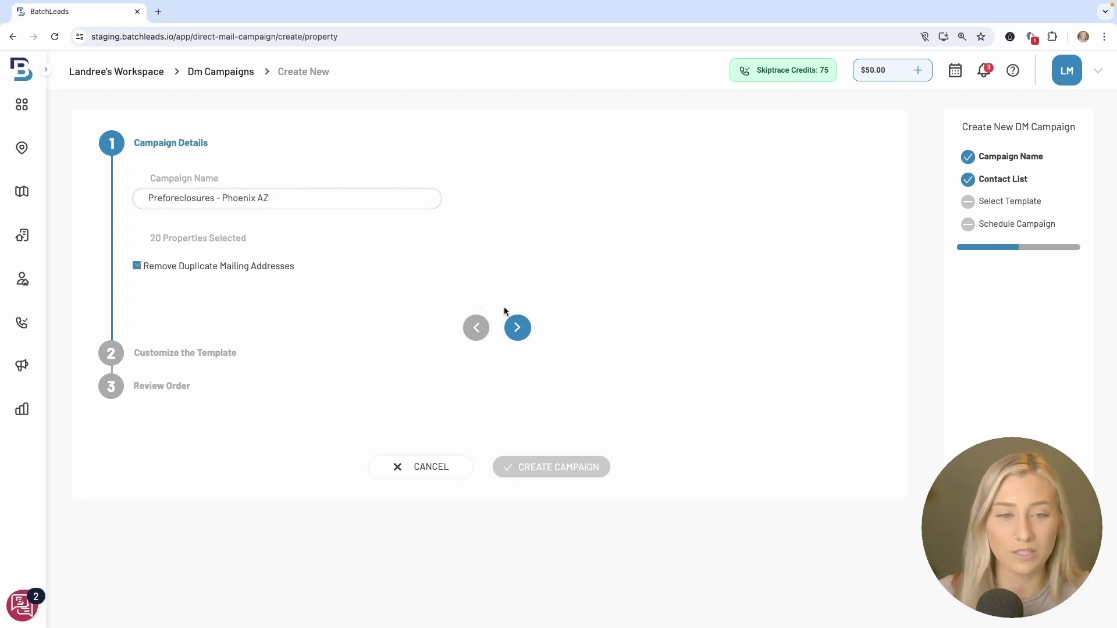
pyautogui.click(516, 326)
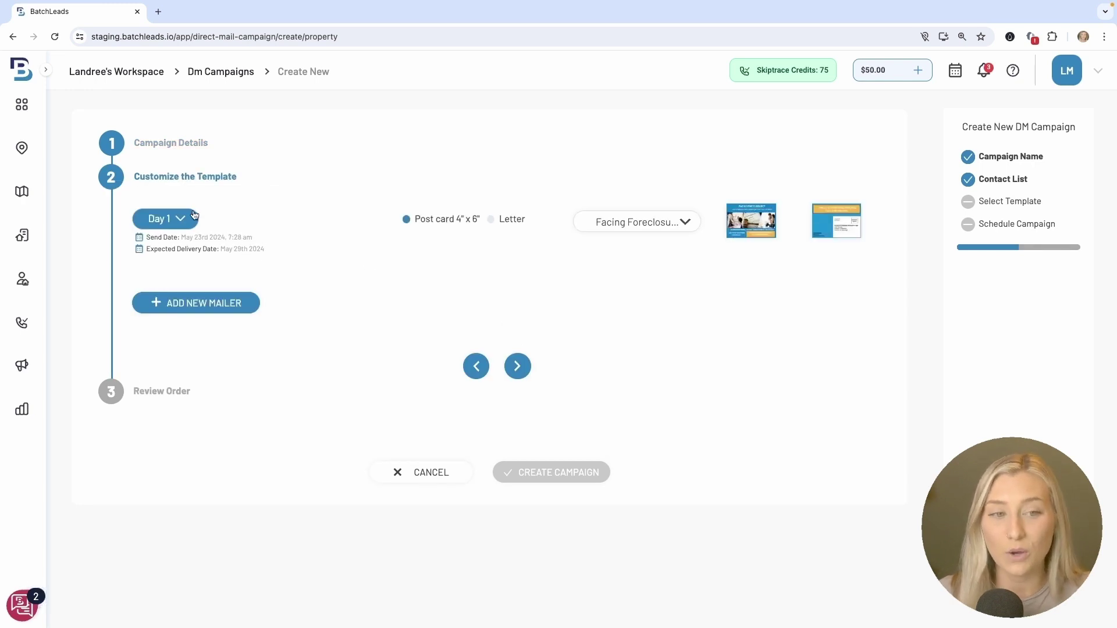
# - Preview the first mailer's postcard and add a second mailer scheduled for Day 30
pyautogui.moveTo(776, 219)
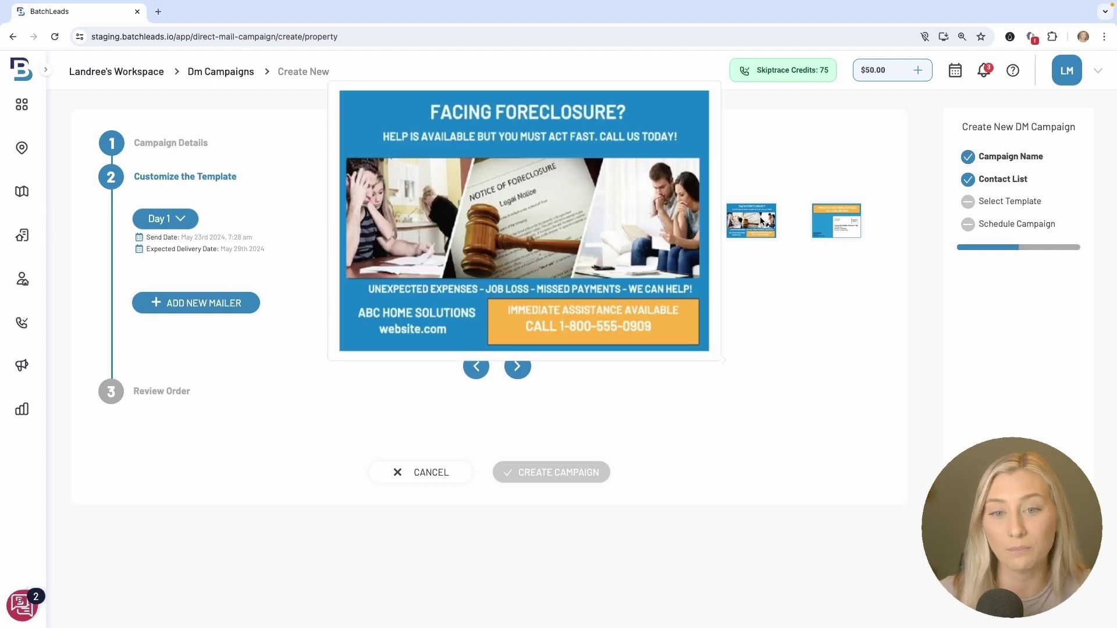
pyautogui.click(212, 301)
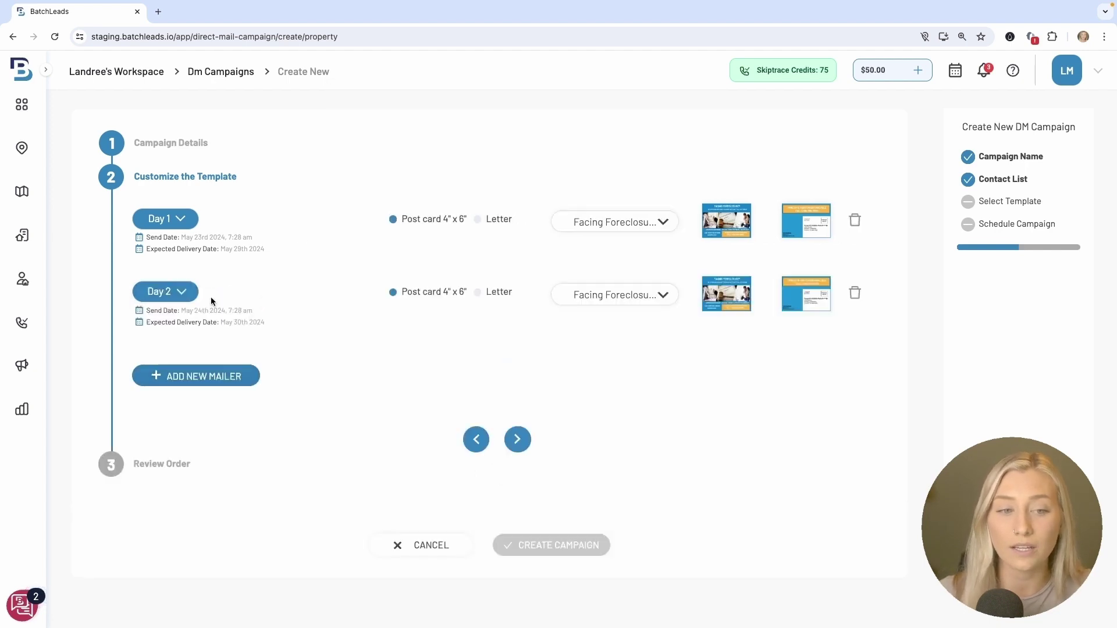
pyautogui.click(159, 292)
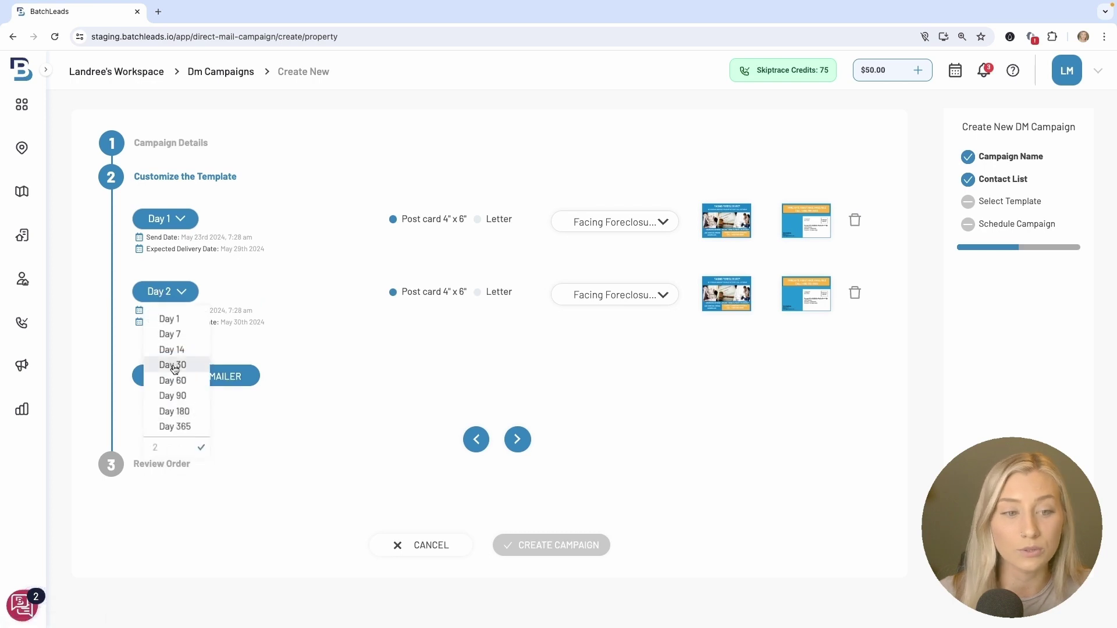
pyautogui.click(173, 365)
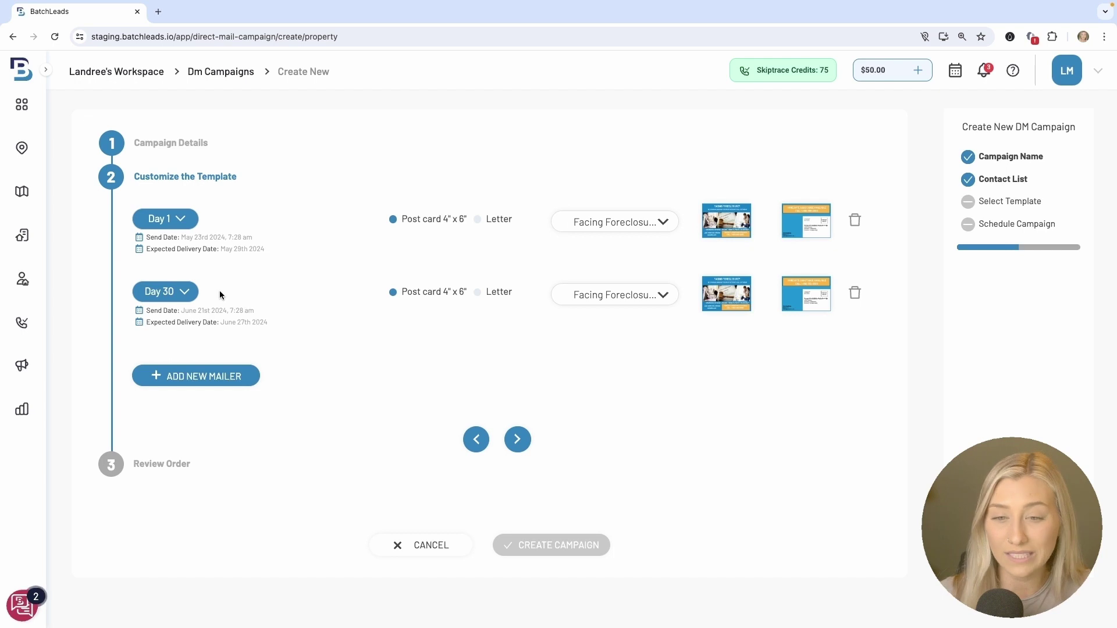
pyautogui.click(612, 294)
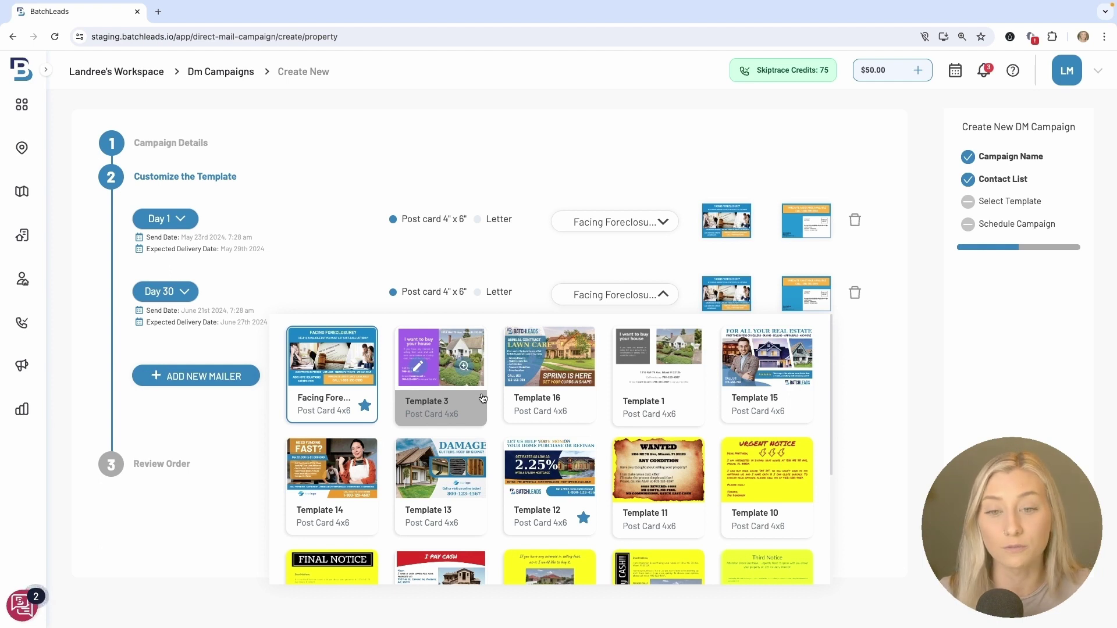
pyautogui.click(327, 283)
pyautogui.click(216, 377)
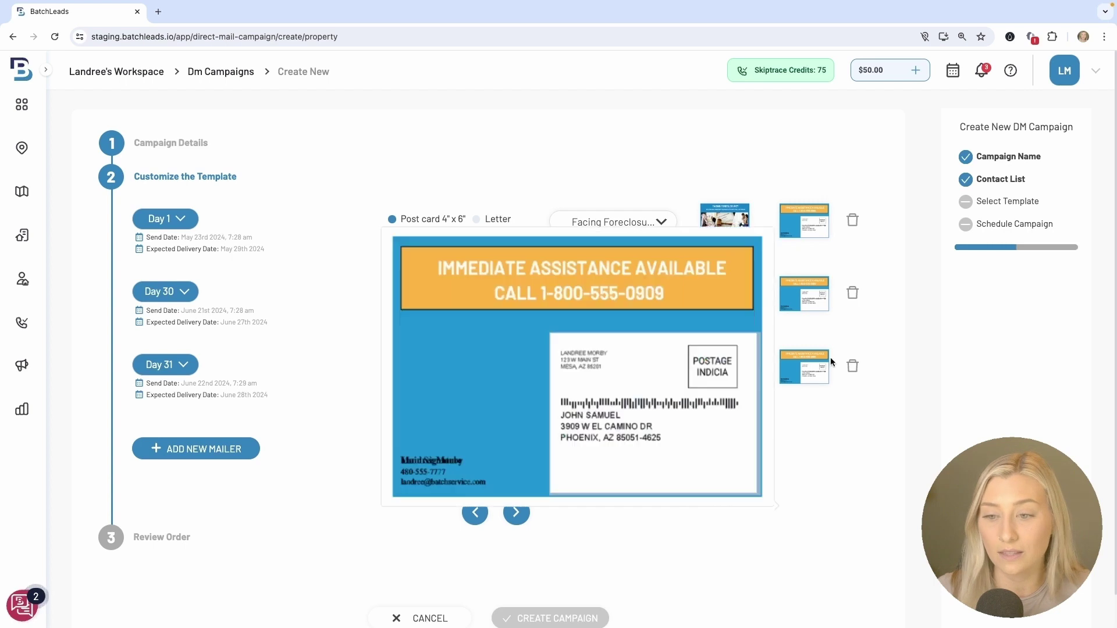
pyautogui.click(859, 365)
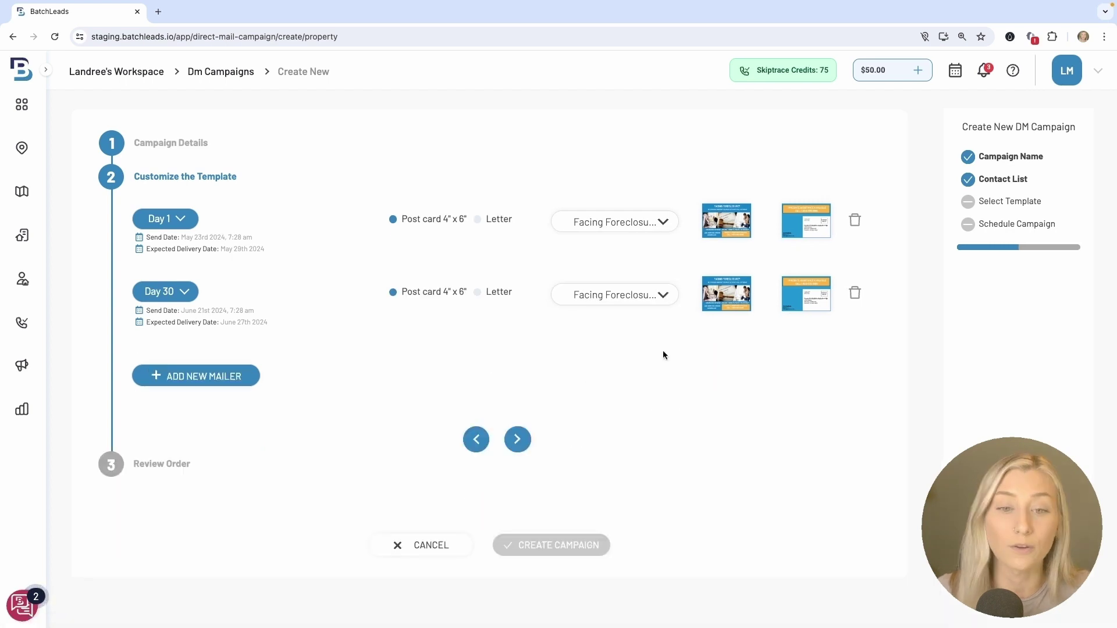
# - Review the order with both postcards, accept the order modification terms, and create the campaign
pyautogui.click(515, 438)
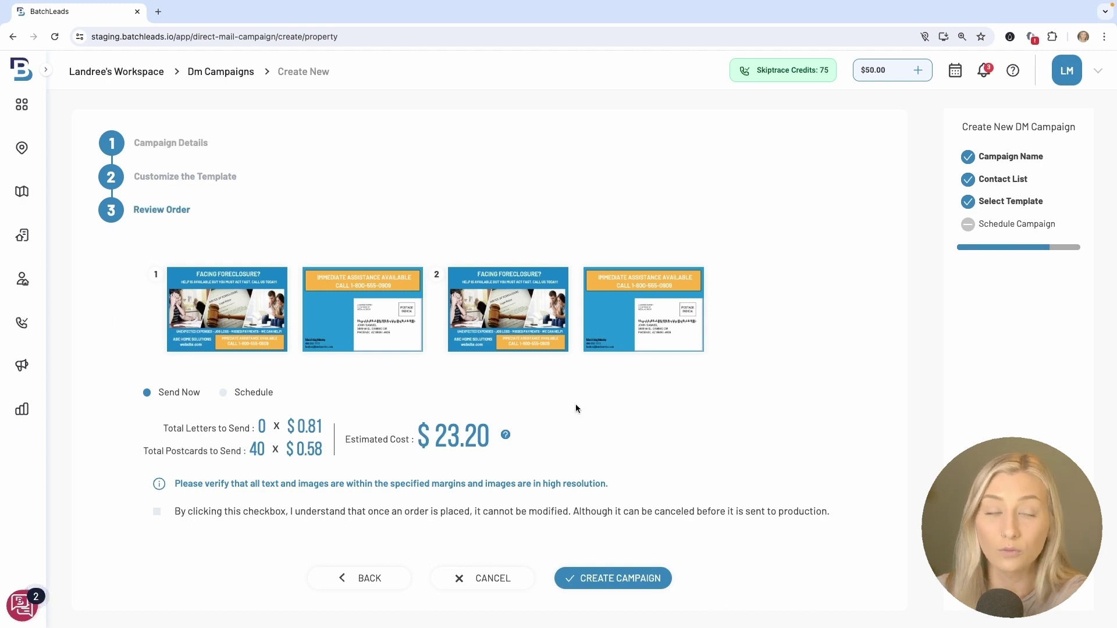
pyautogui.moveTo(275, 346)
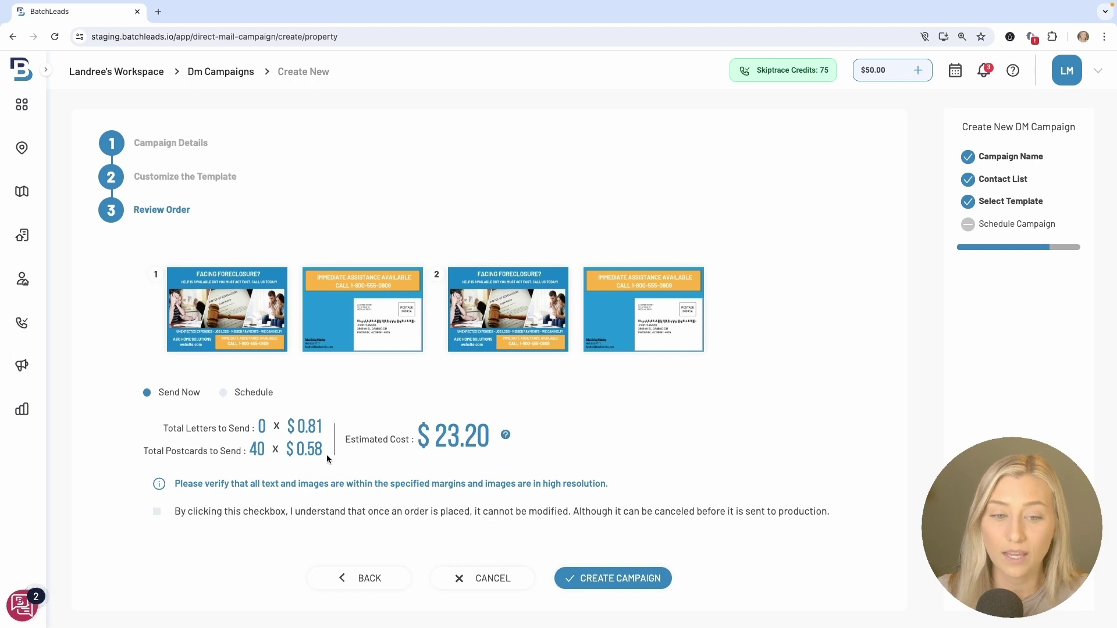
pyautogui.click(156, 513)
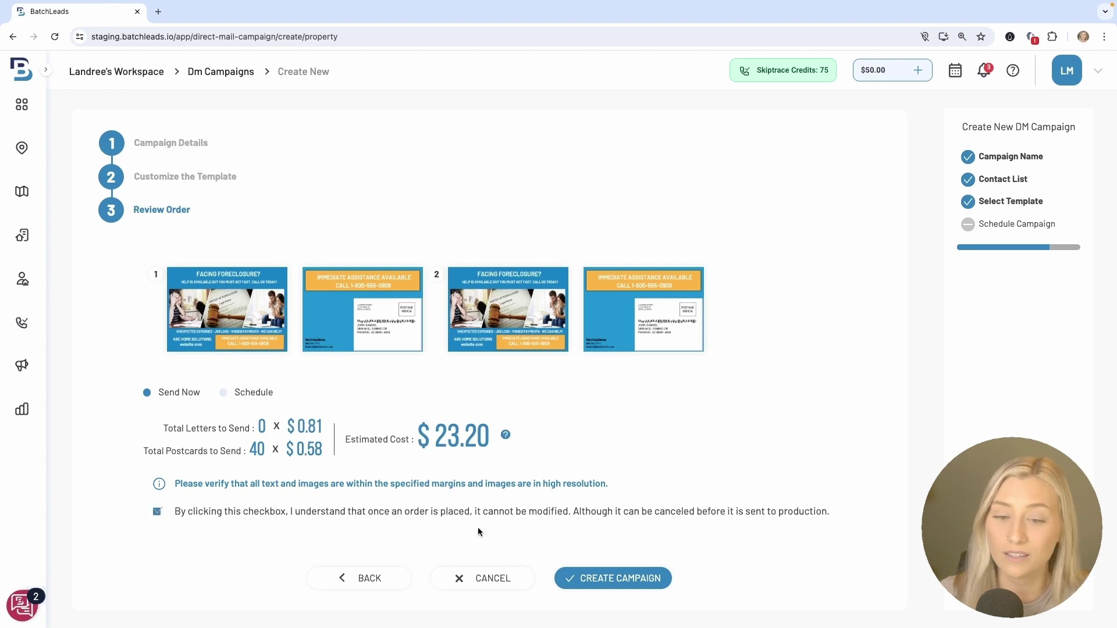
pyautogui.click(620, 583)
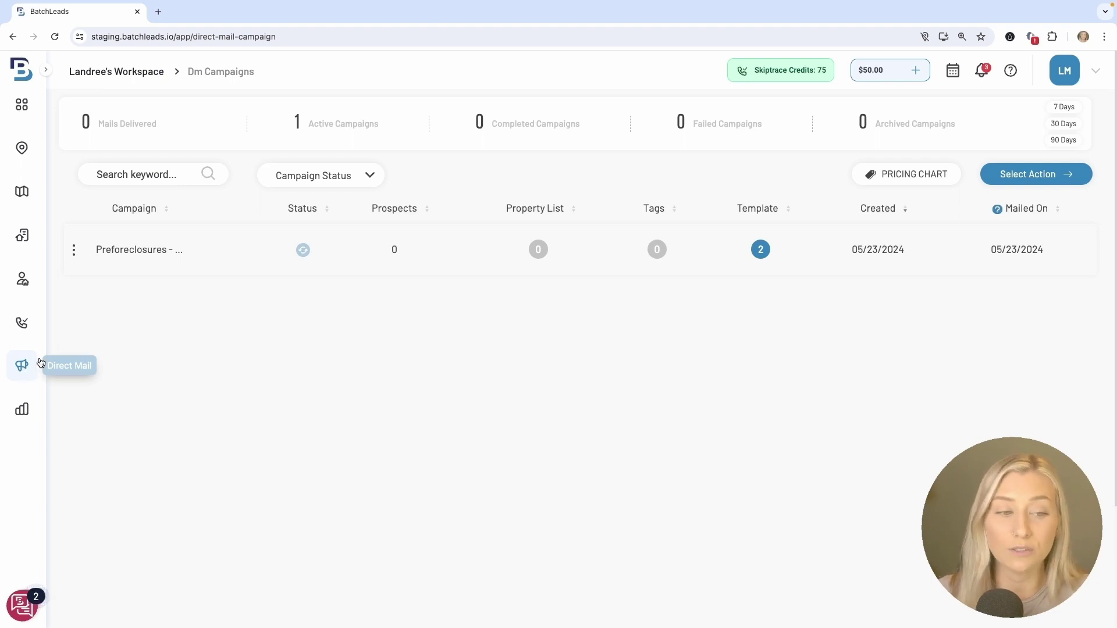
# - View the Preforeclosures campaign's details, examining its mail status, tracking events, mail distribution and recipients
pyautogui.click(74, 250)
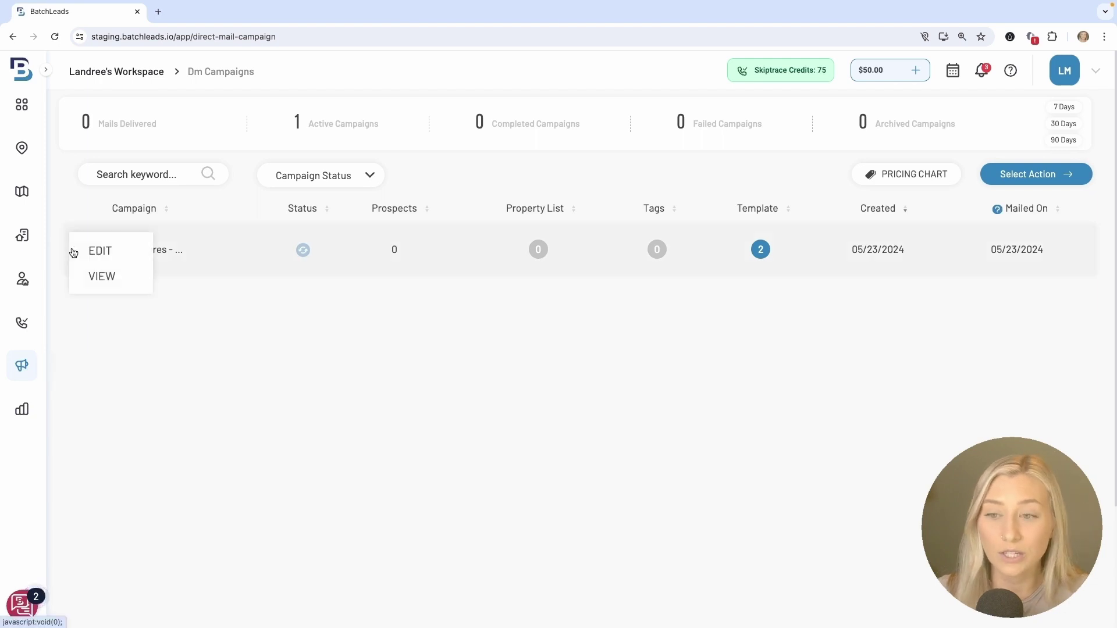
pyautogui.click(109, 278)
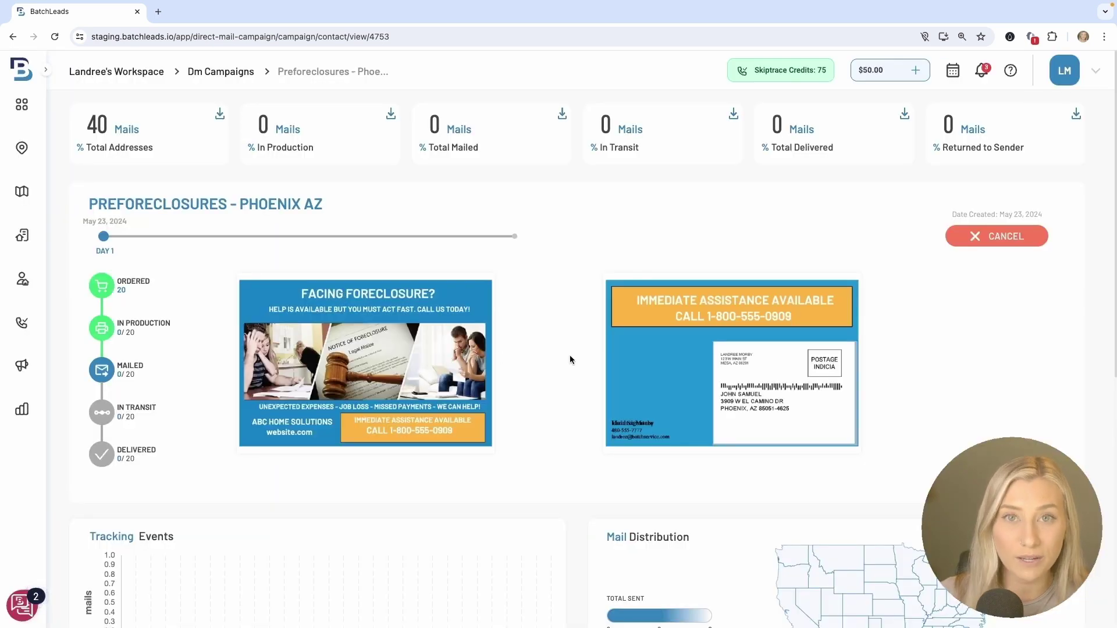
pyautogui.scroll(-5, 570, 355)
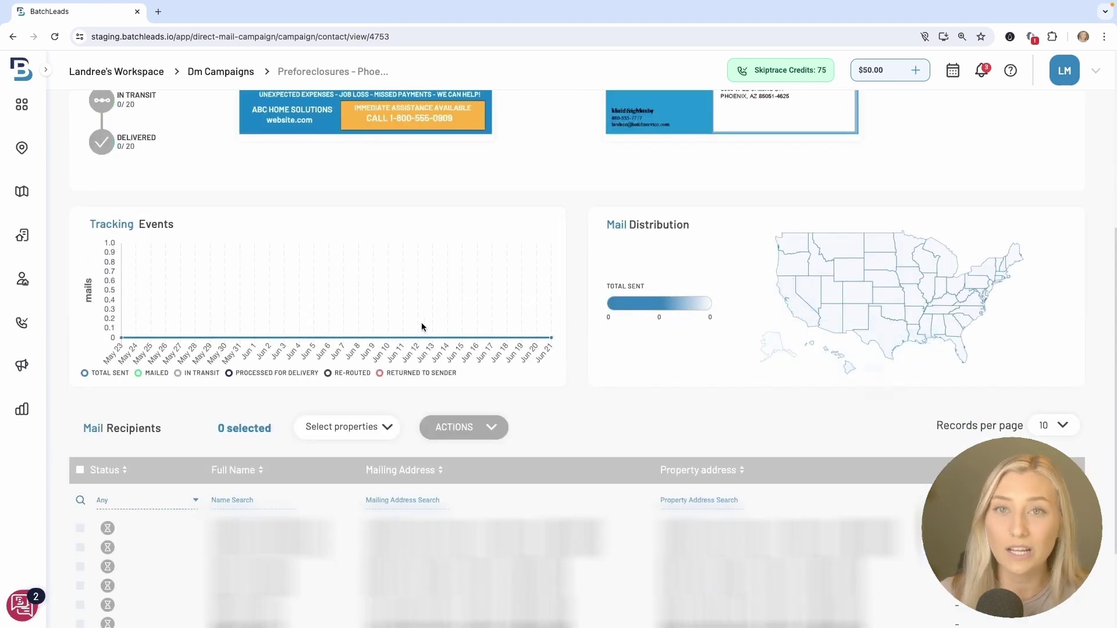
pyautogui.scroll(-1, 552, 346)
pyautogui.scroll(-2, 552, 345)
pyautogui.scroll(7, 574, 483)
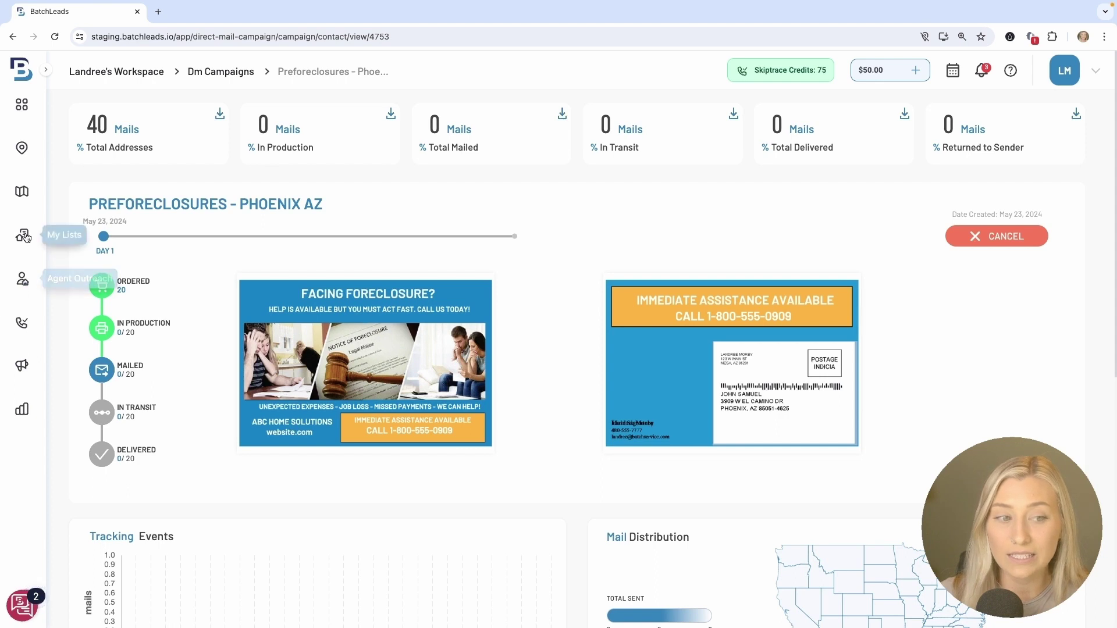
# - Return to the direct mail campaigns overview and open the list of available campaign actions
pyautogui.click(22, 323)
pyautogui.click(19, 371)
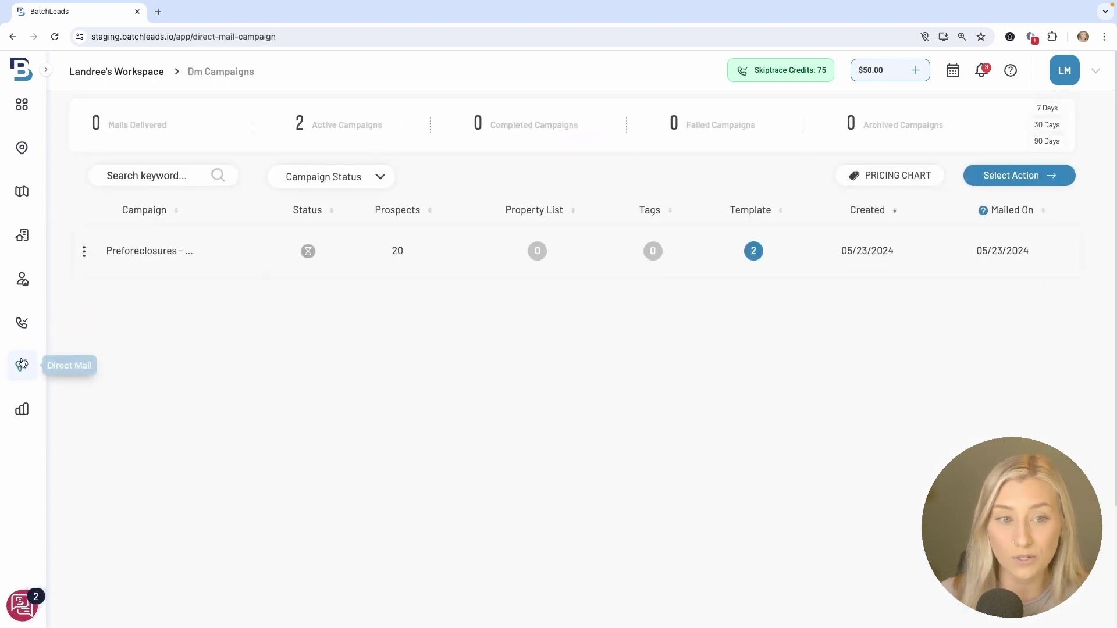
pyautogui.click(1026, 182)
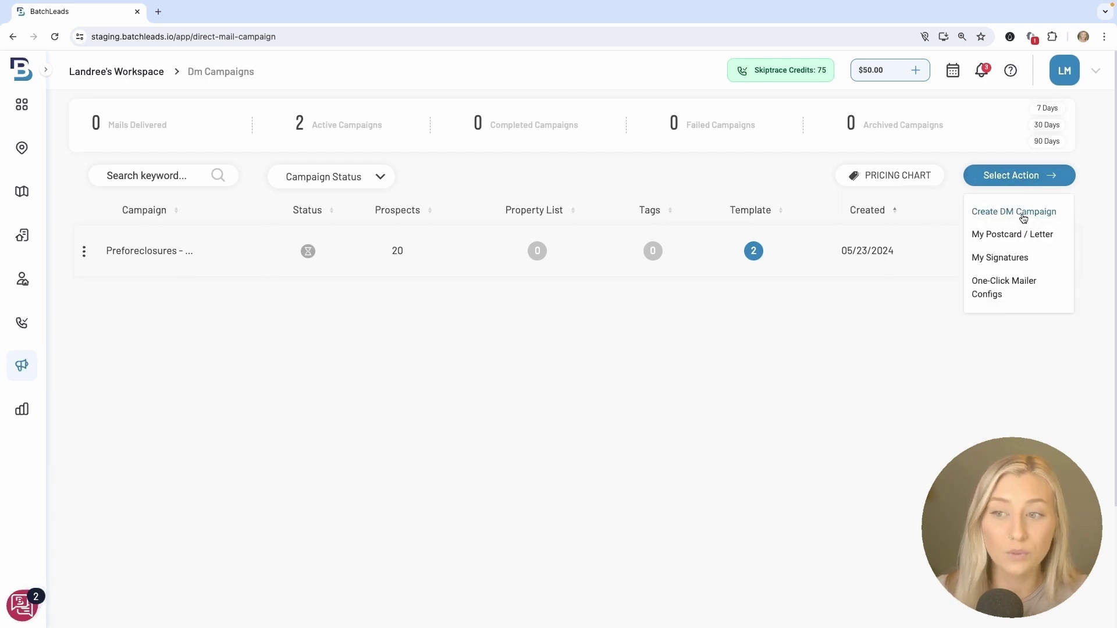